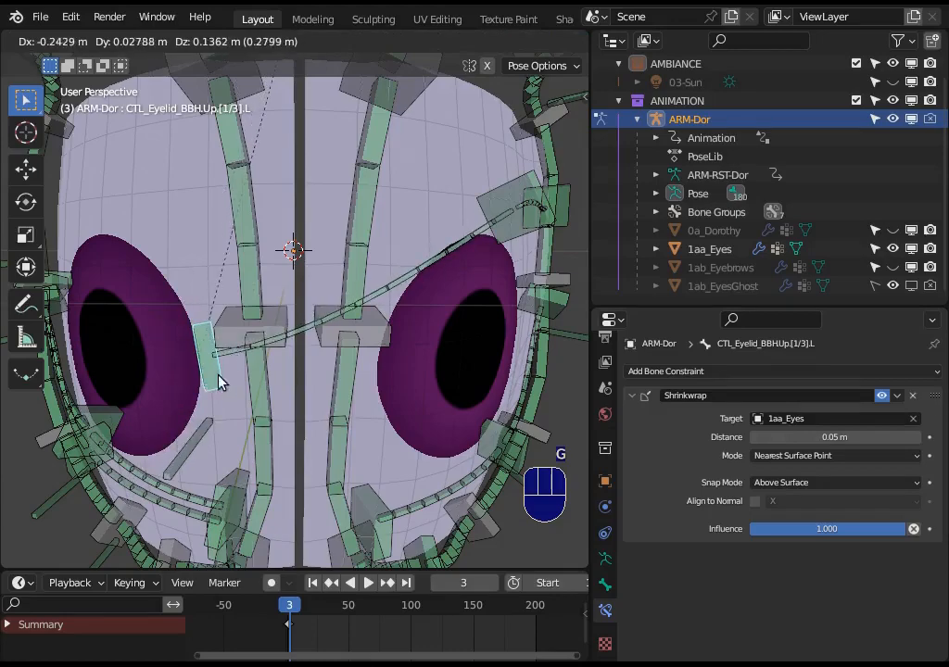
Move the left upper eyelid control bone back and forth across the central gap in the eye surface to test its Shrinkwrap constraint.
middle_drag(218, 375, 205, 334)
key(g)
click(365, 314)
scroll(332, 339, up, 5)
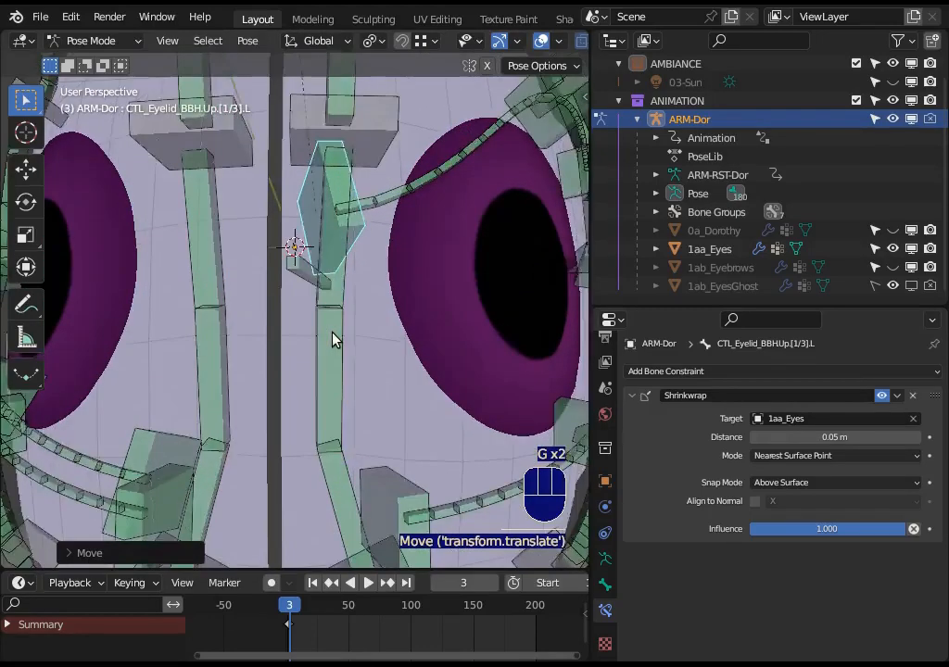
key(g)
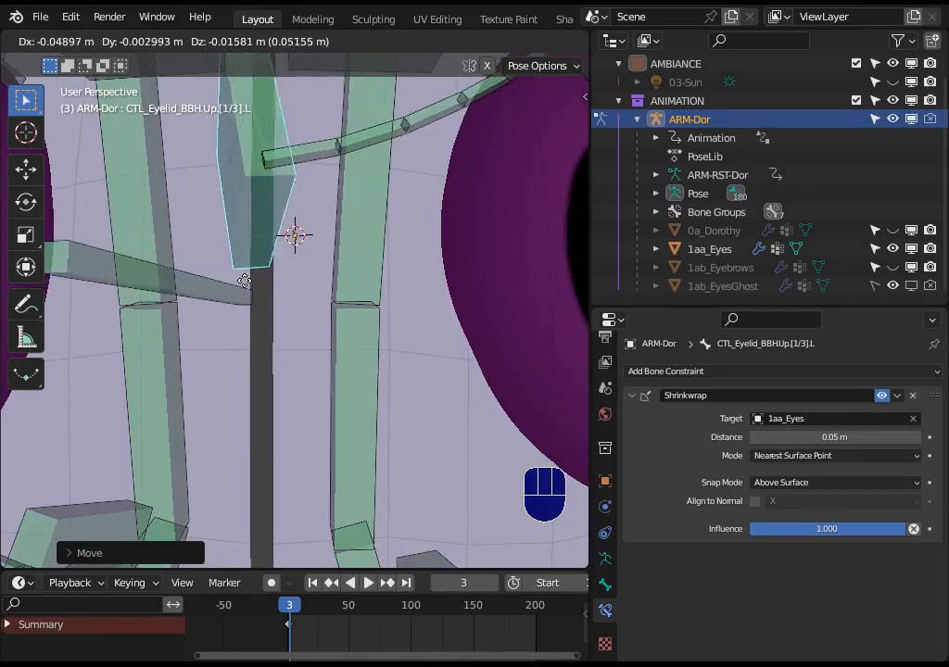
click(261, 284)
scroll(260, 307, down, 4)
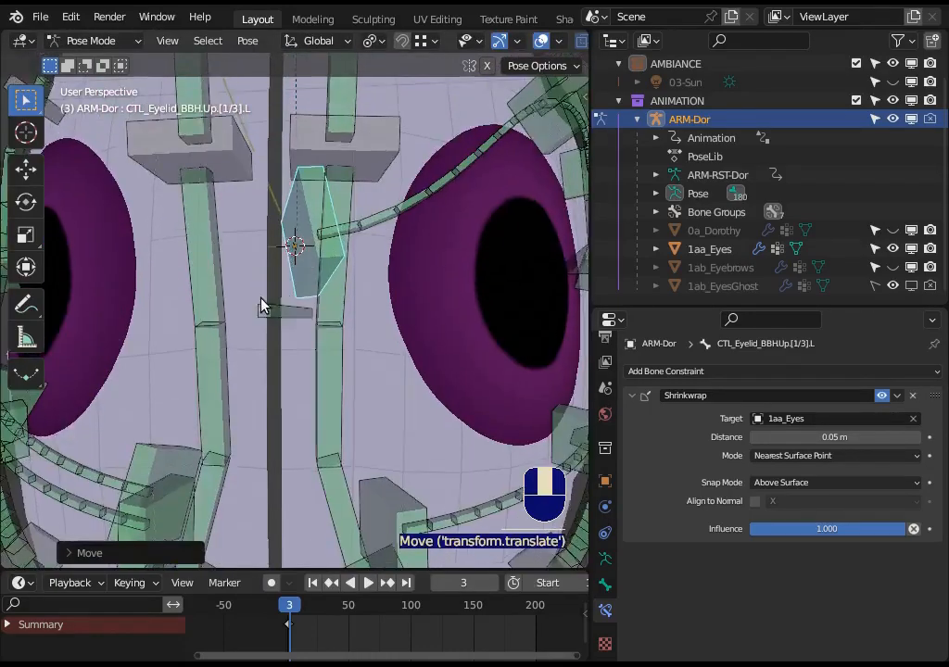
key(g)
click(287, 351)
scroll(290, 358, down, 5)
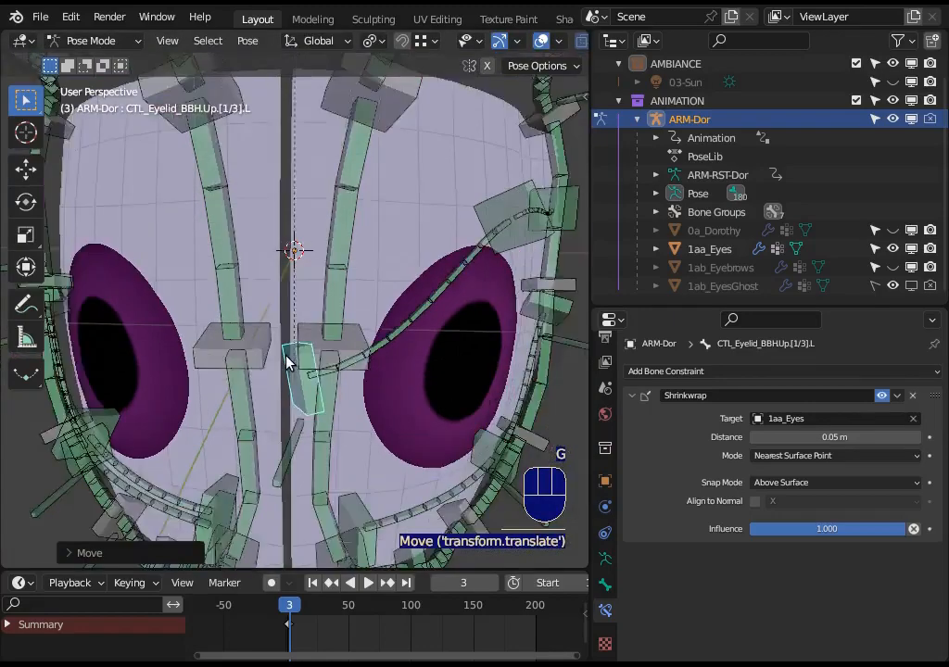
key(g)
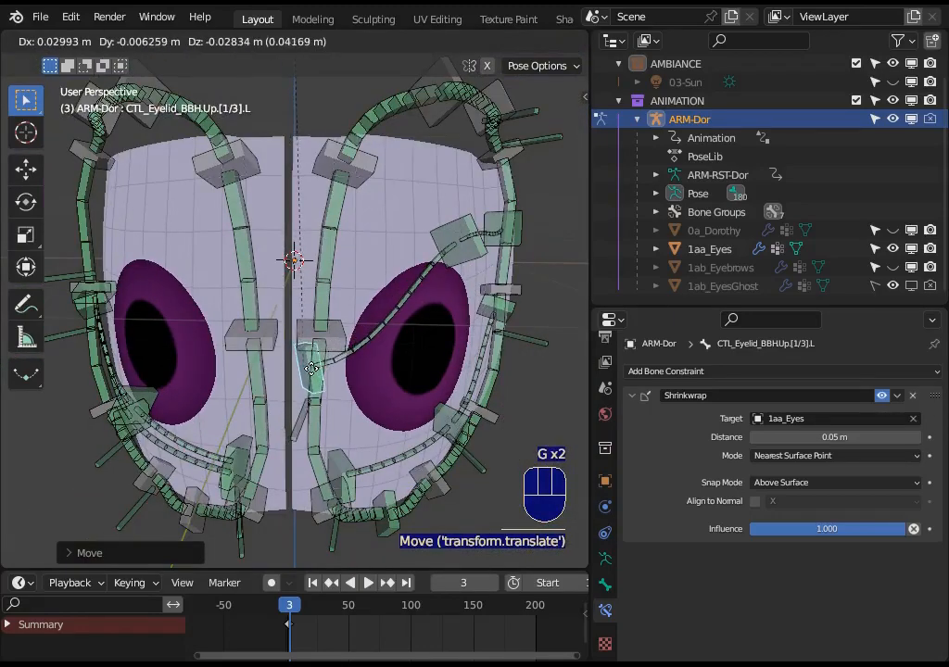
click(318, 371)
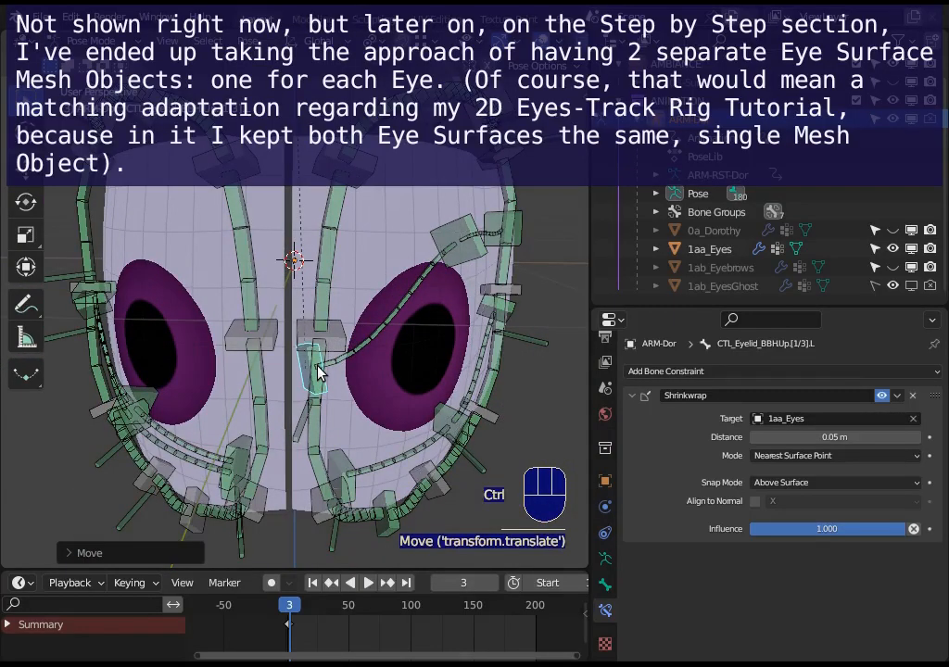
Leave Pose Mode and open the 1aa_Eyes mesh in Edit Mode.
key(ctrl+Tab)
click(292, 372)
key(Tab)
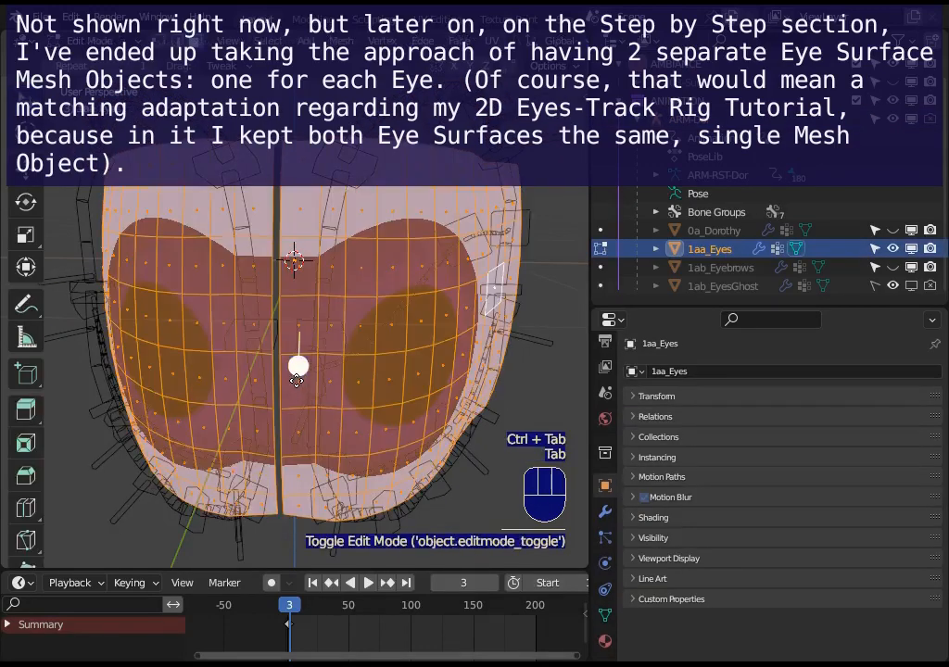
Select the inner border edge loops of both eye surfaces and join them with Bridge Edge Loops.
key(alt+a)
key(2)
click(276, 375)
key(alt+a)
alt+click(273, 376)
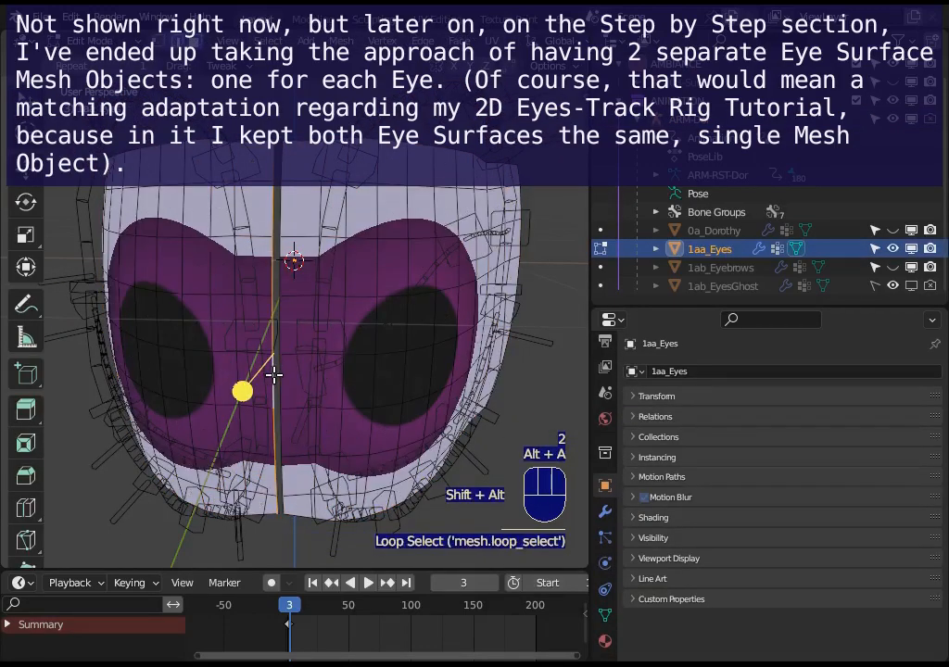
middle_drag(348, 318, 378, 324)
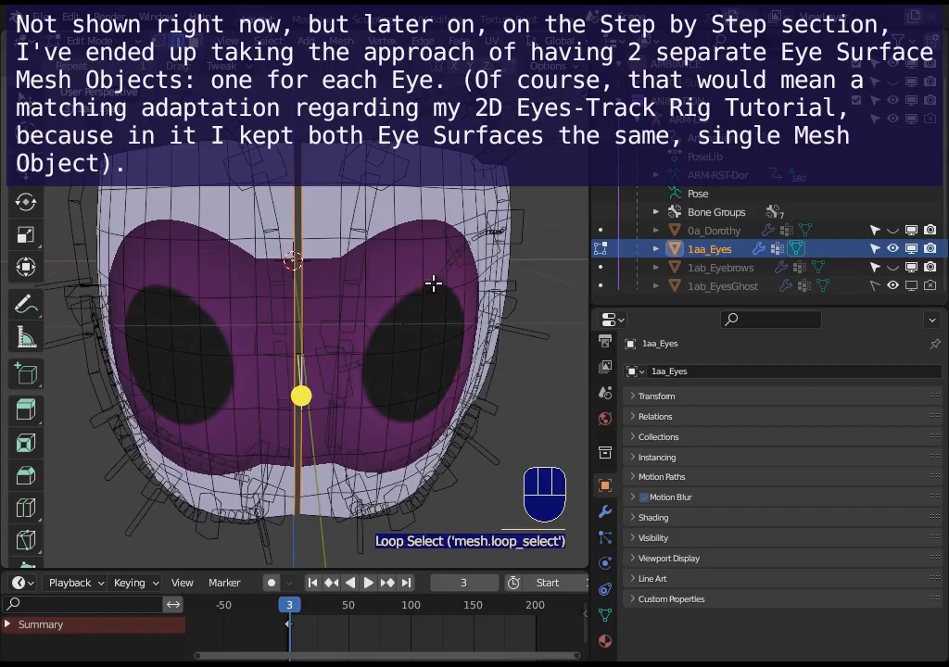
key(ctrl+e)
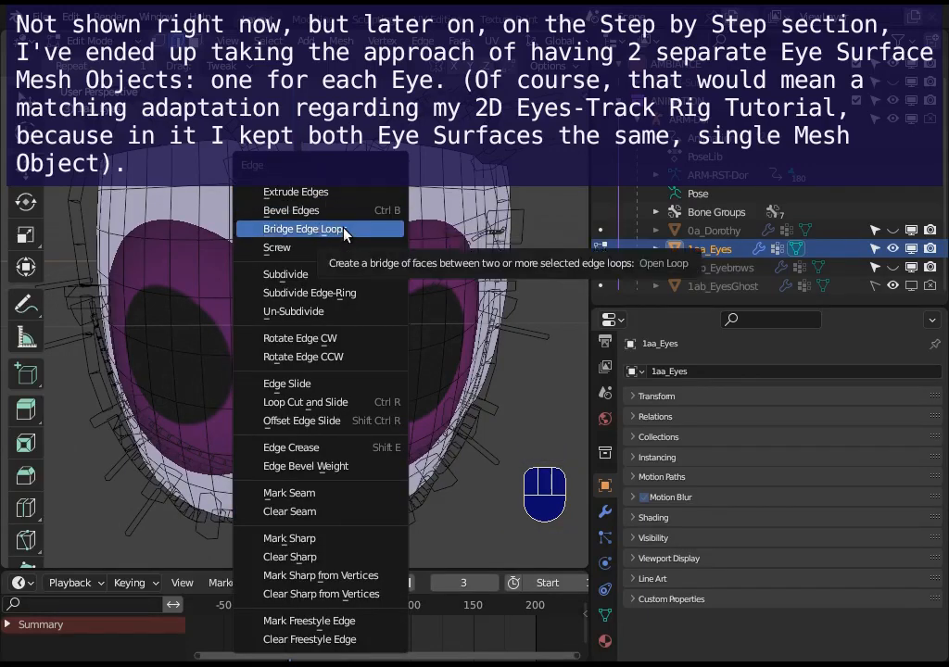
click(330, 229)
key(alt+a)
Leave Edit Mode, select the ARM-Dor armature and return to Pose Mode.
key(ctrl+Tab)
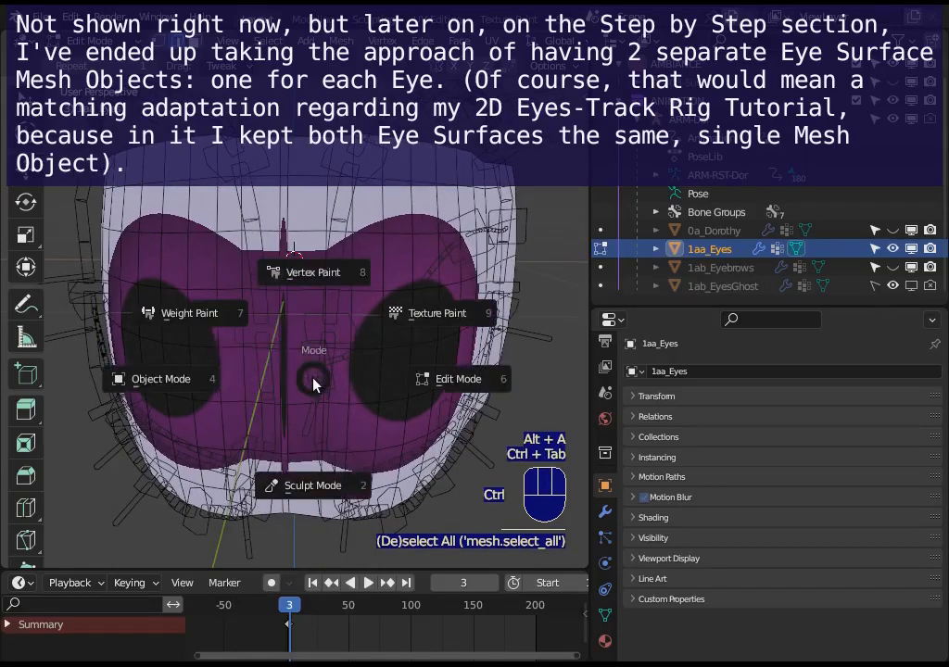
key(Tab)
click(296, 356)
key(ctrl+Tab)
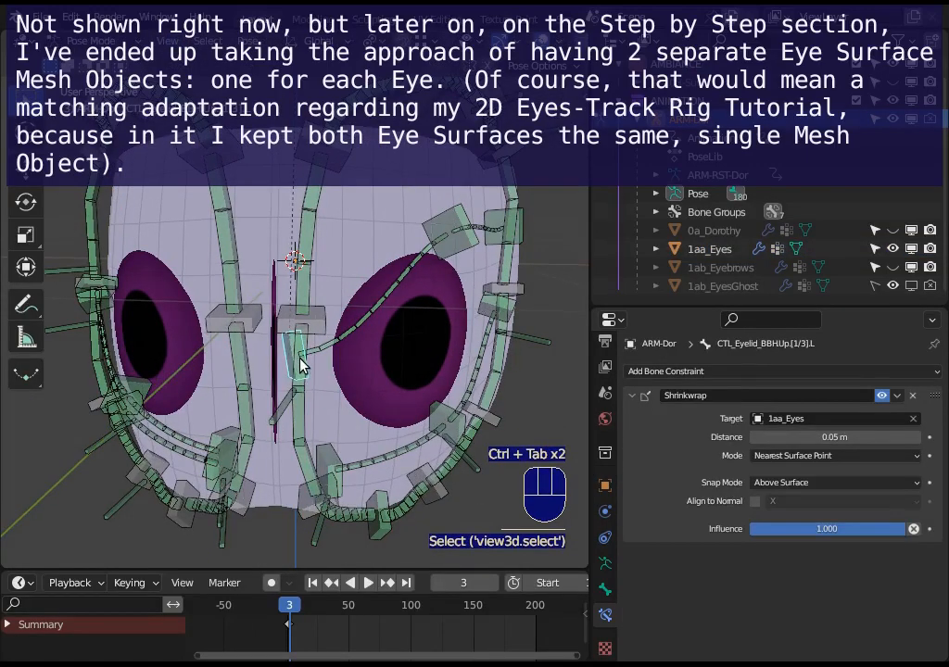
Move the left upper eyelid control bone over the bridged middle to the opposite side of the face.
drag(299, 363, 349, 297)
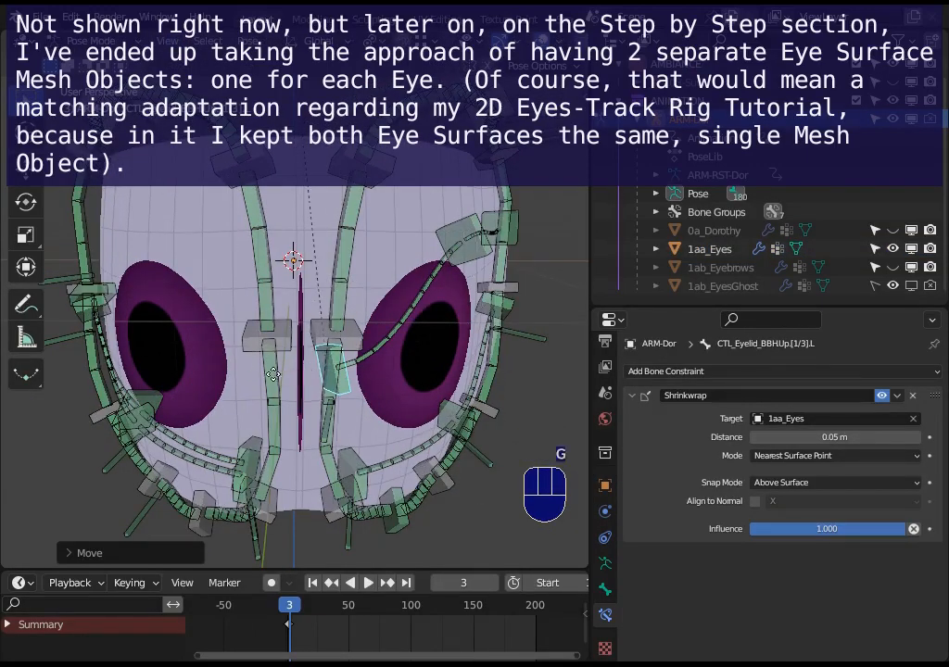
key(g)
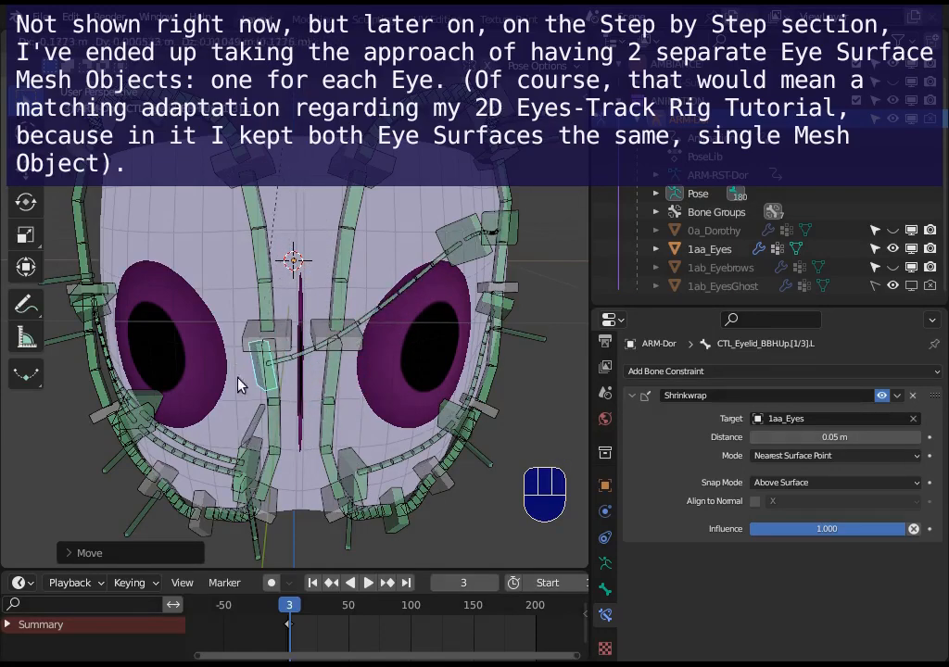
click(239, 384)
Select the right upper eyelid control bone, then move it across the bridged middle and rotate it.
click(211, 358)
key(g)
key(r)
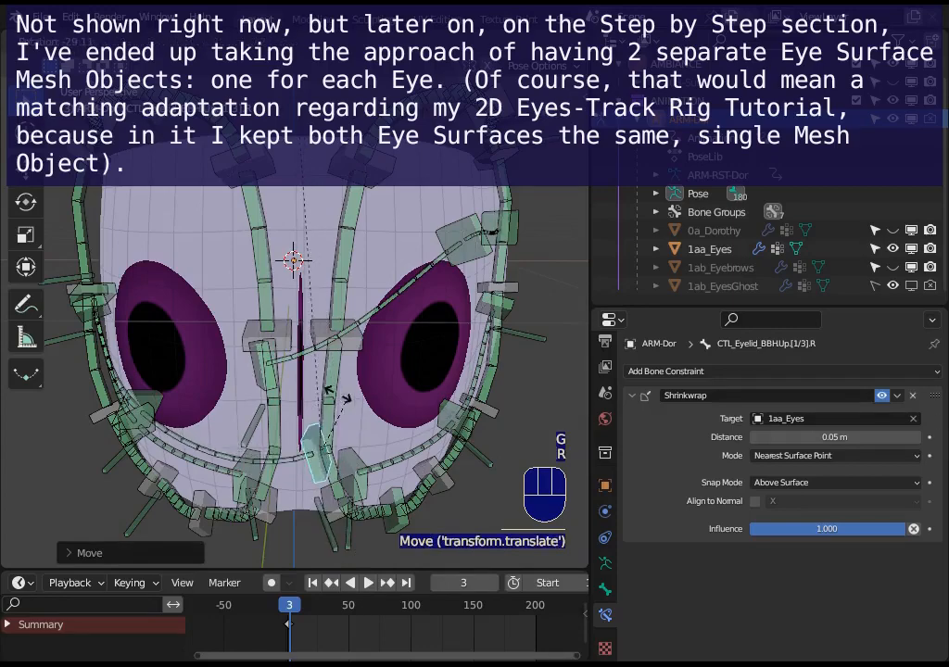
key(g)
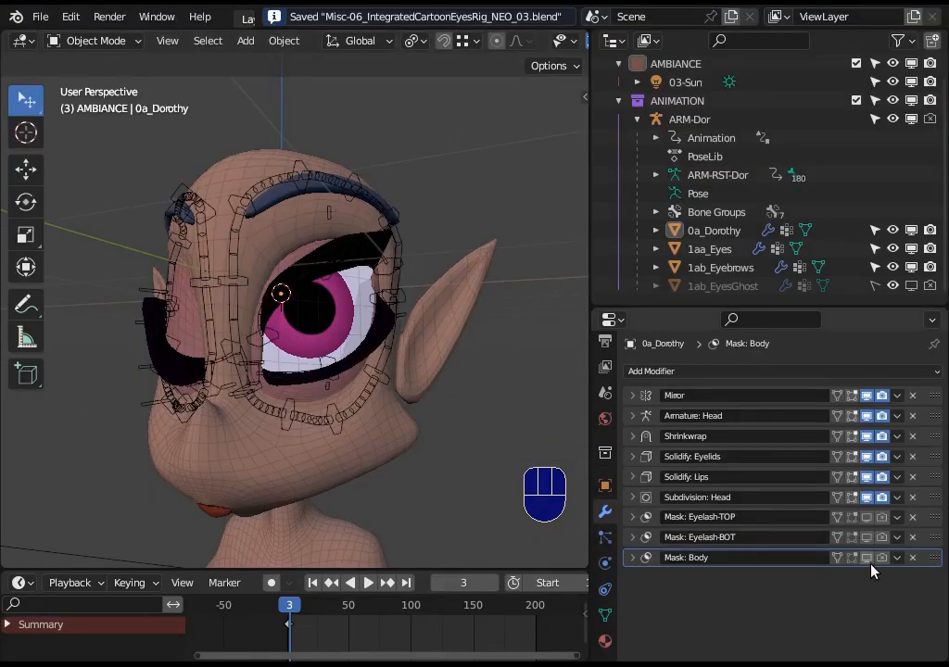
Enable the Mask: Body modifier of 0a_Dorothy in the viewport, in Edit Mode and on cage, then return to Object Mode.
click(867, 558)
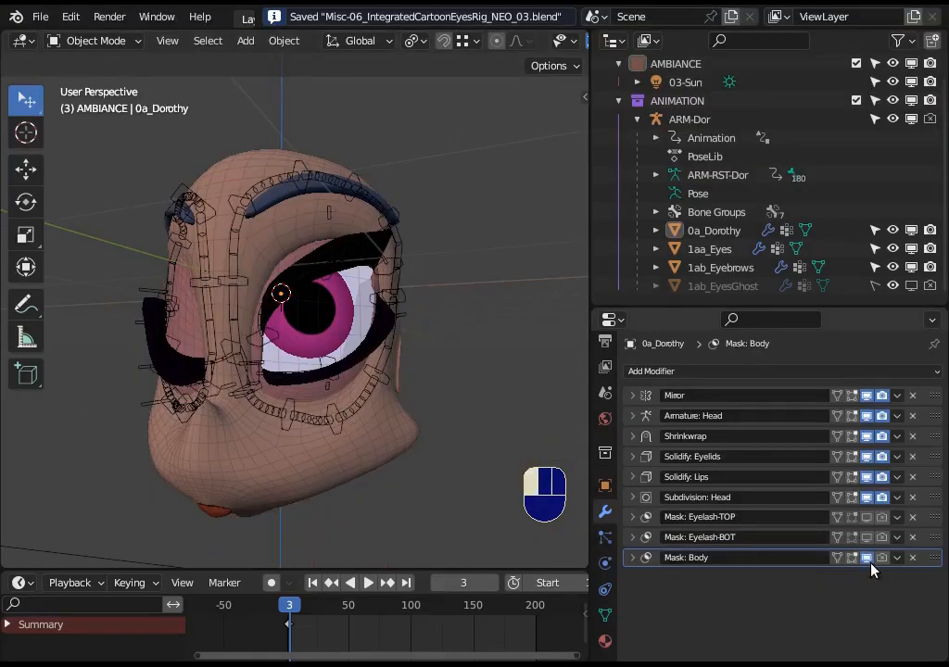
click(408, 441)
key(Tab)
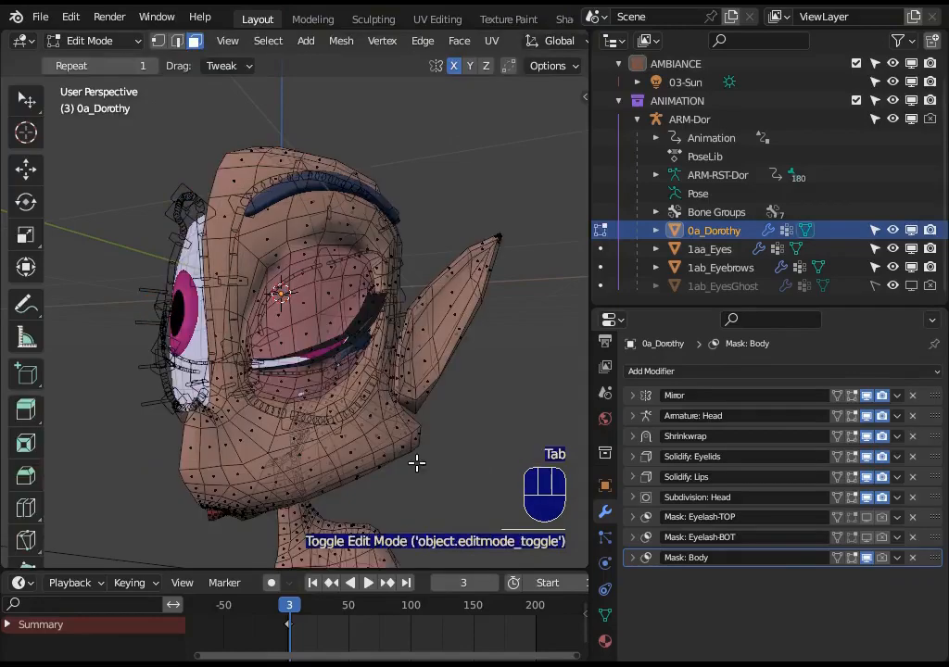
click(851, 558)
click(836, 559)
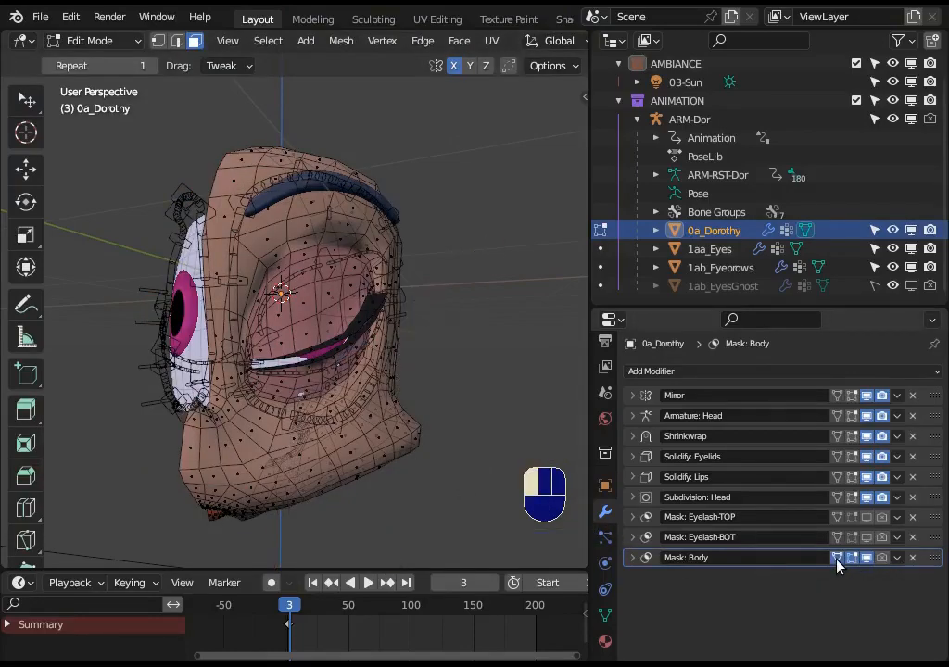
key(ctrl+Tab)
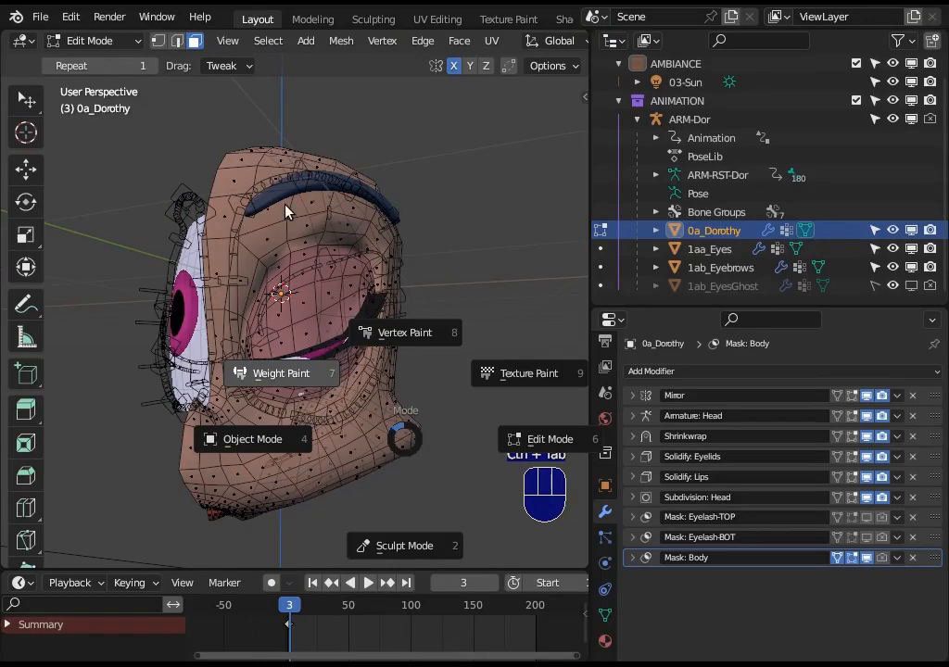
click(282, 264)
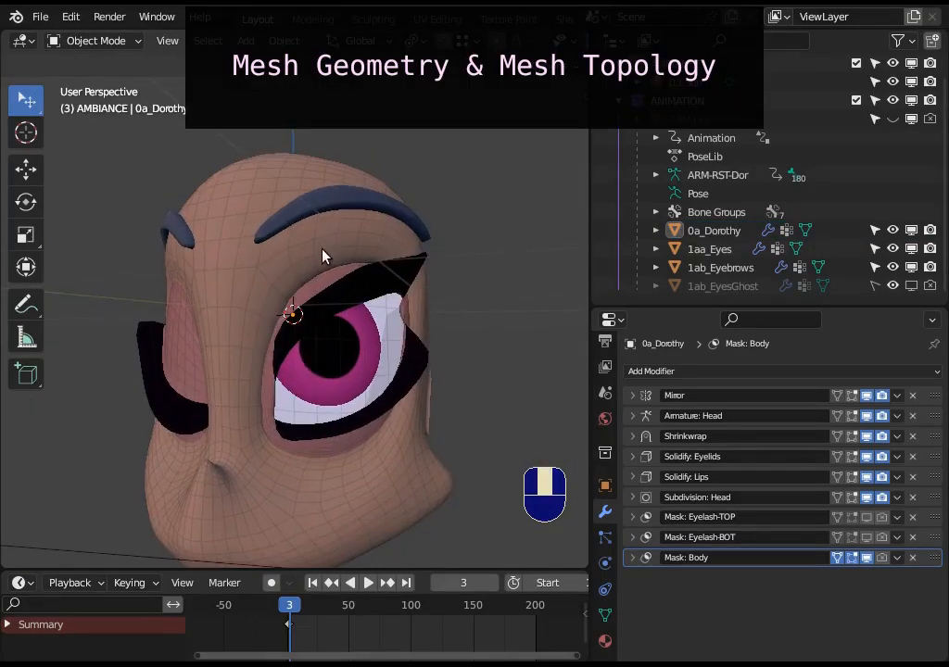
Examine the topology of the 1ab_Eyebrows mesh in Edit Mode by selecting its face loop, then return to Object Mode.
middle_drag(322, 256, 283, 299)
middle_drag(375, 305, 275, 342)
click(308, 194)
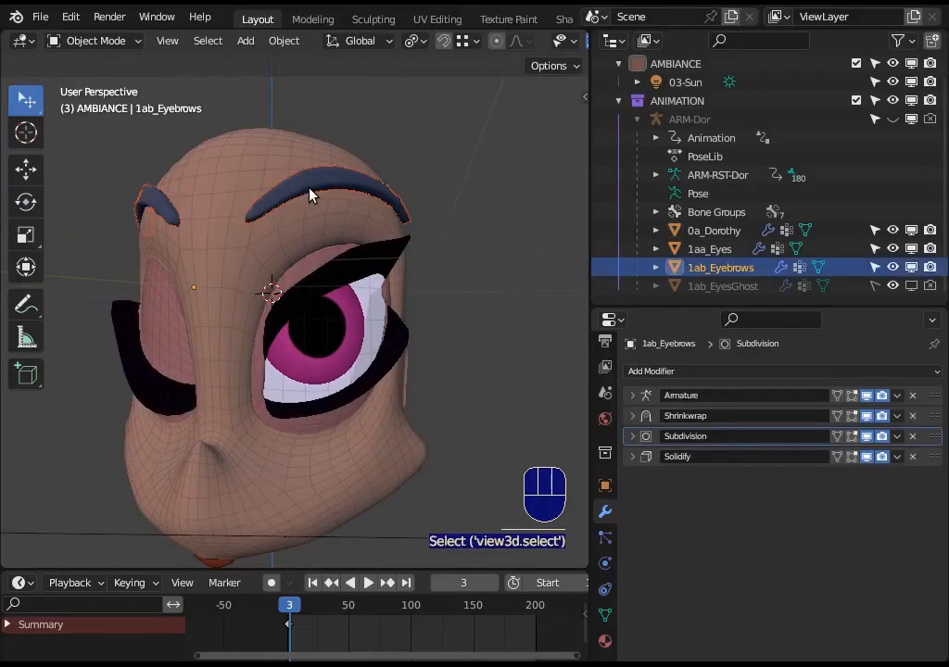
key(Tab)
middle_drag(303, 203, 293, 278)
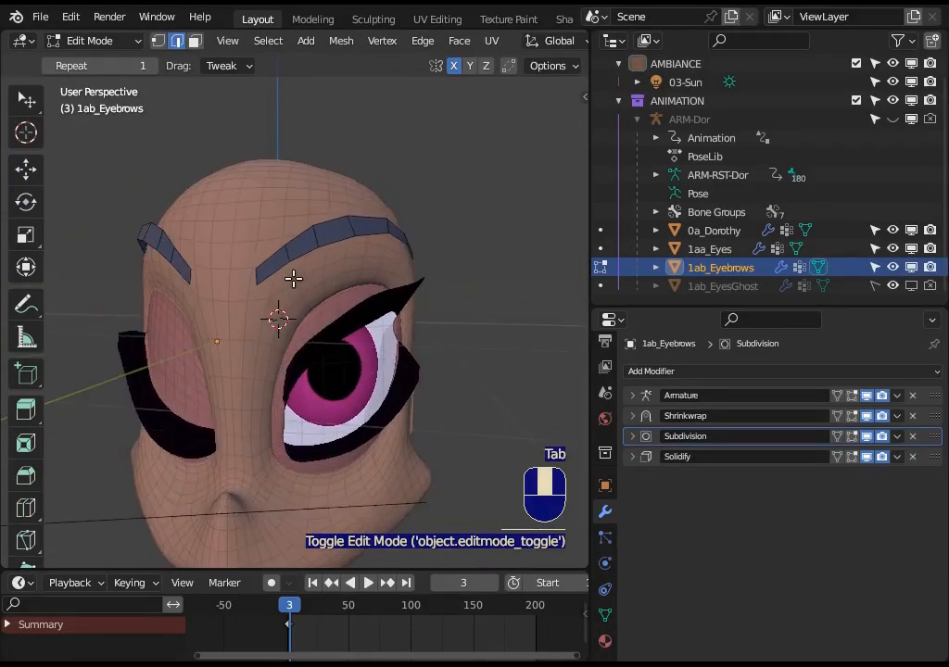
alt+shift+click(314, 236)
mouse_move(302, 270)
middle_down()
mouse_move(305, 278)
mouse_move(254, 286)
mouse_move(292, 291)
mouse_move(314, 277)
middle_up()
key(alt+a)
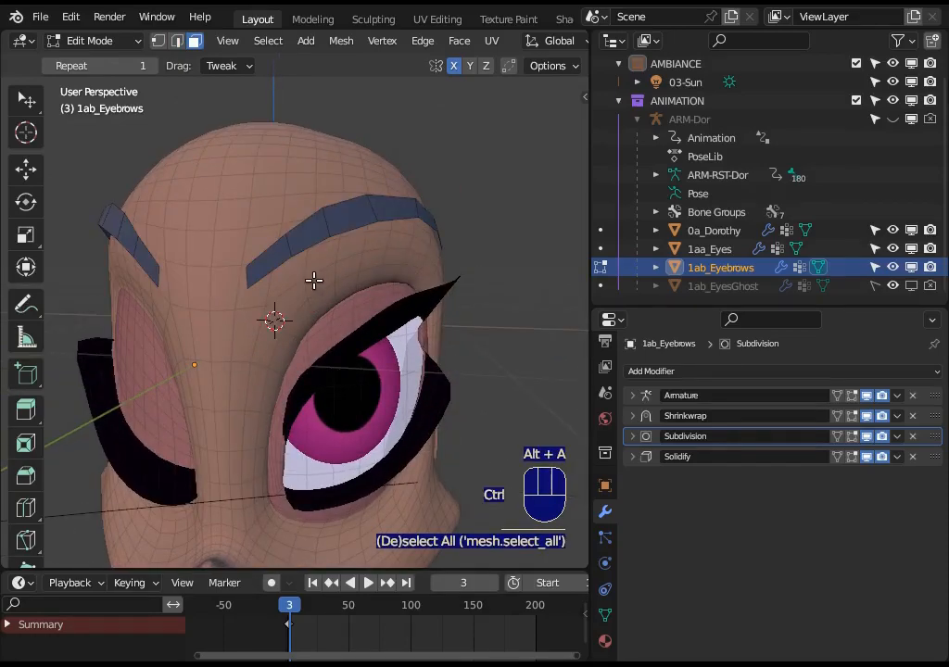
key(ctrl+Tab)
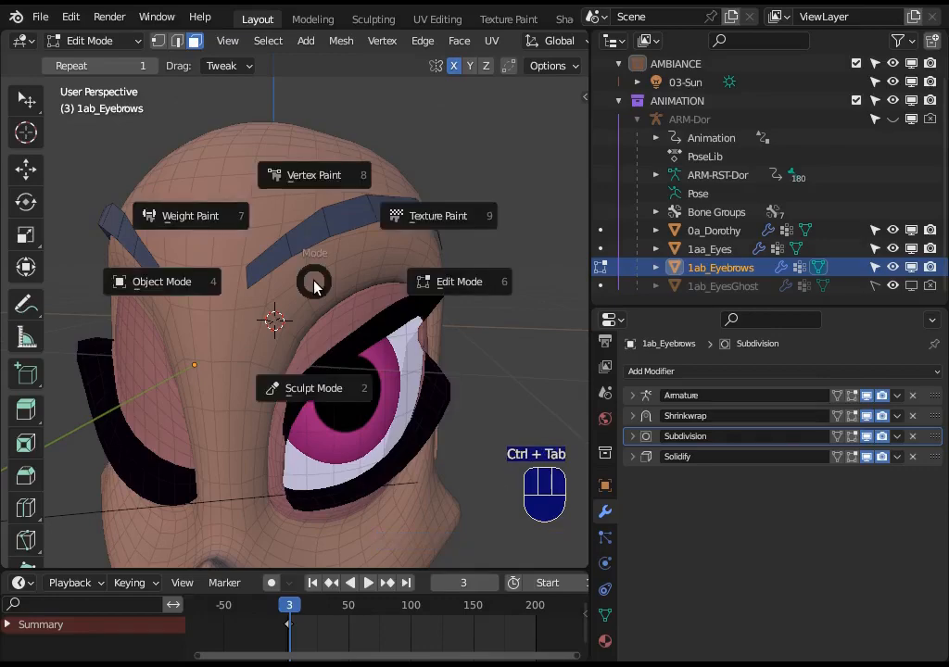
click(351, 312)
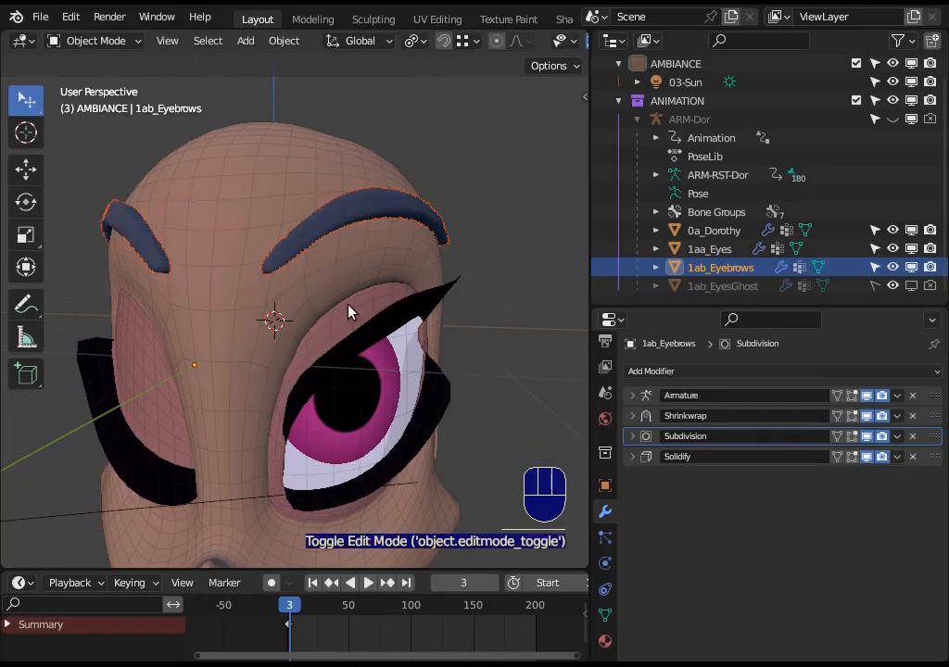
Open the 0a_Dorothy head mesh in Edit Mode and examine the upper eyelash by selecting its face loop, then deselect it.
middle_drag(350, 312, 339, 191)
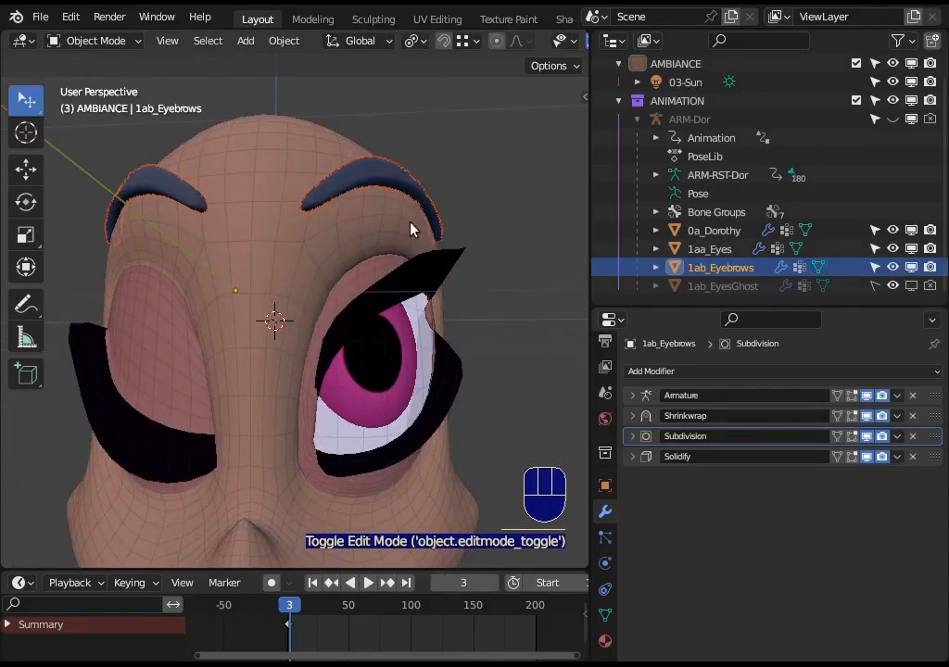
middle_drag(412, 229, 341, 278)
click(341, 278)
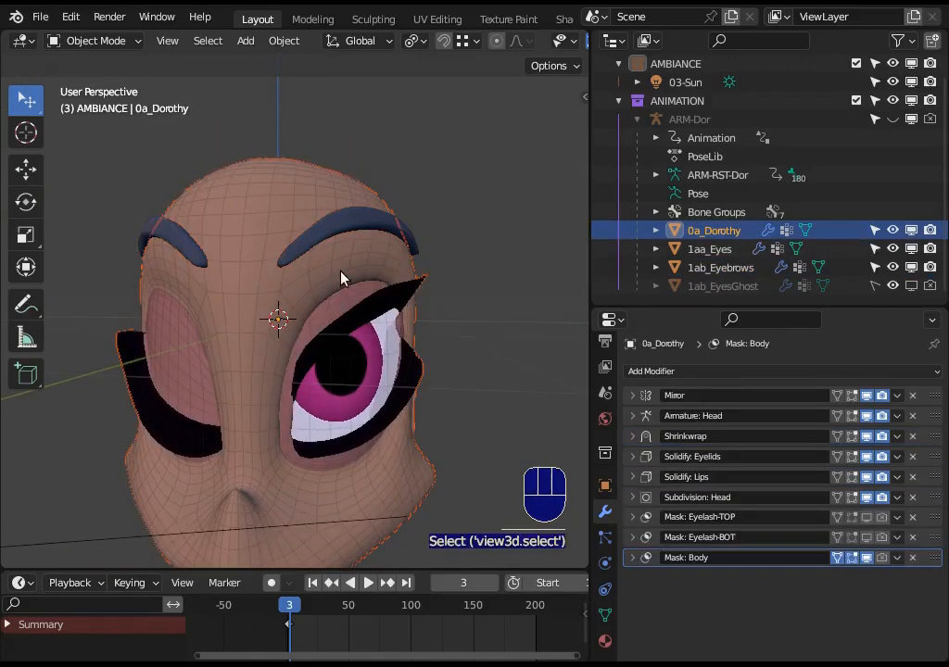
key(Tab)
key(Tab)
key(Tab)
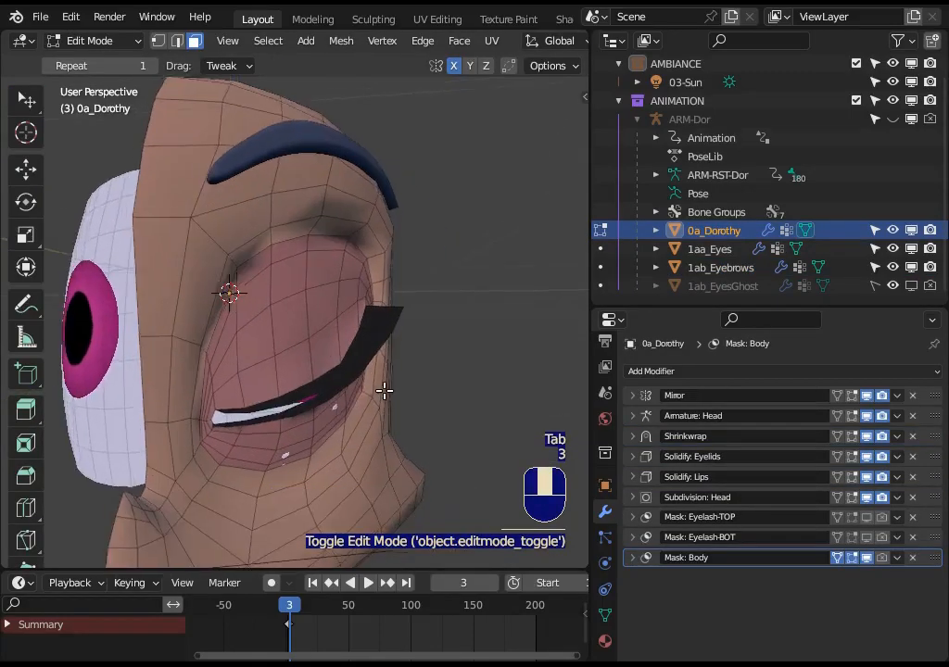
scroll(384, 391, up, 2)
alt+shift+click(420, 343)
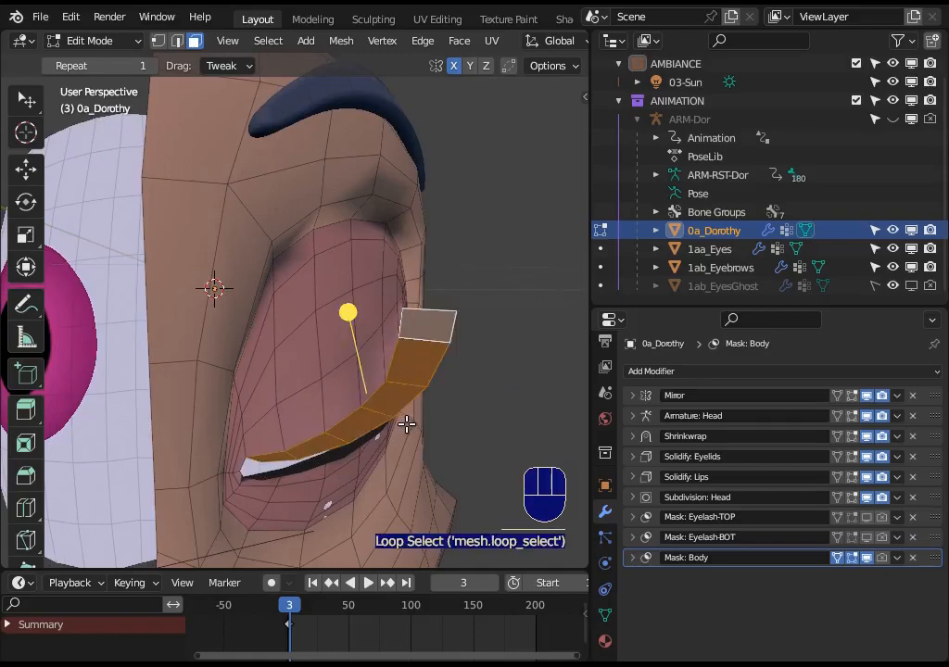
middle_drag(408, 424, 328, 330)
key(alt+a)
Select the face loops around the eyelids, growing the selection to examine their topology, then deselect everything.
alt+shift+click(371, 271)
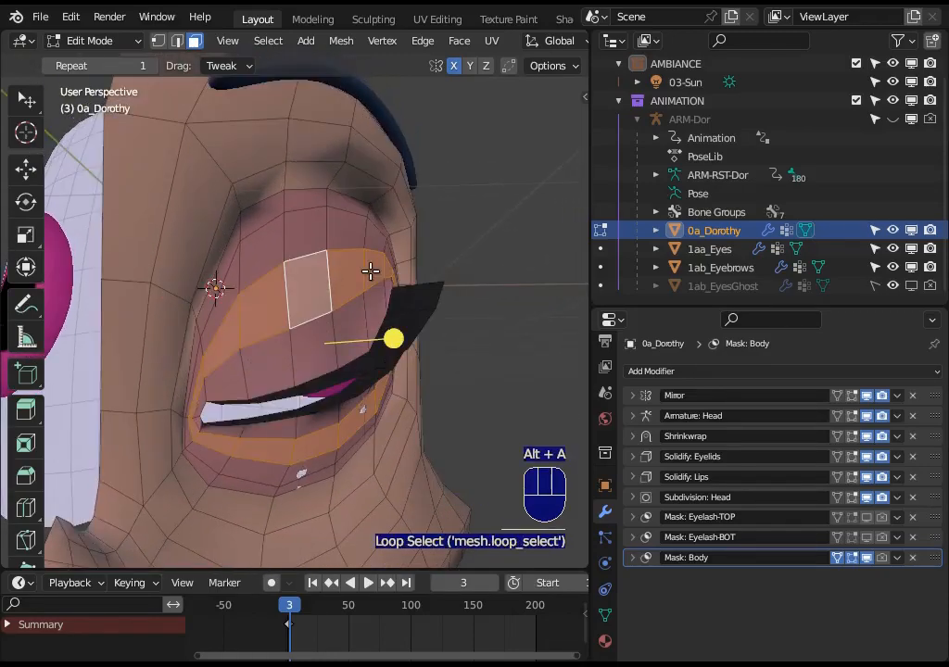
key(ctrl+KP_Add)
alt+shift+click(390, 251)
middle_drag(390, 251, 257, 217)
key(alt+a)
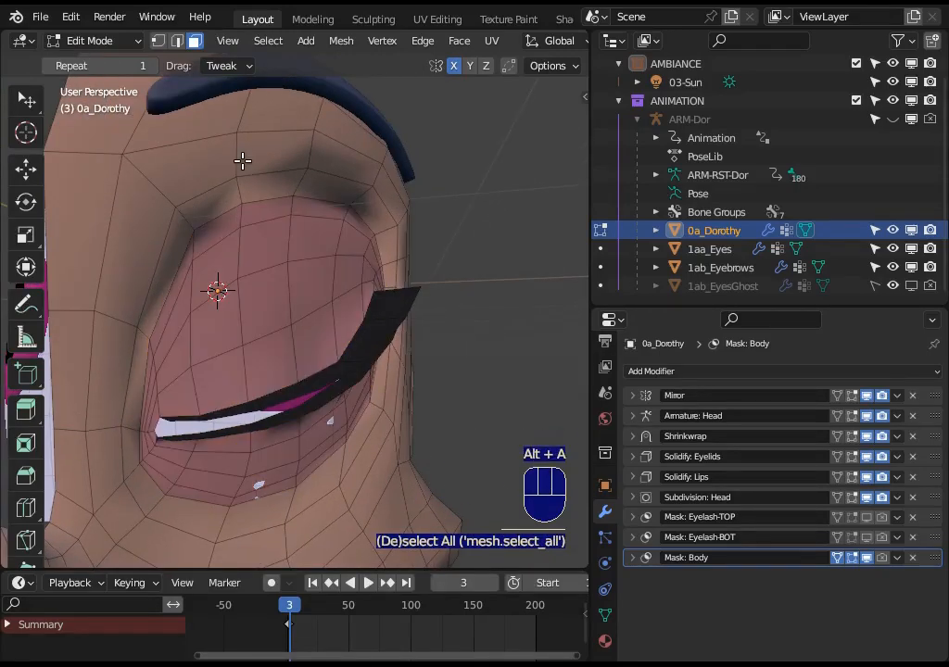
Select the face loop around the eye socket and grow the selection to examine the surrounding topology, then deselect everything.
alt+shift+click(234, 153)
key(ctrl+KP_Add)
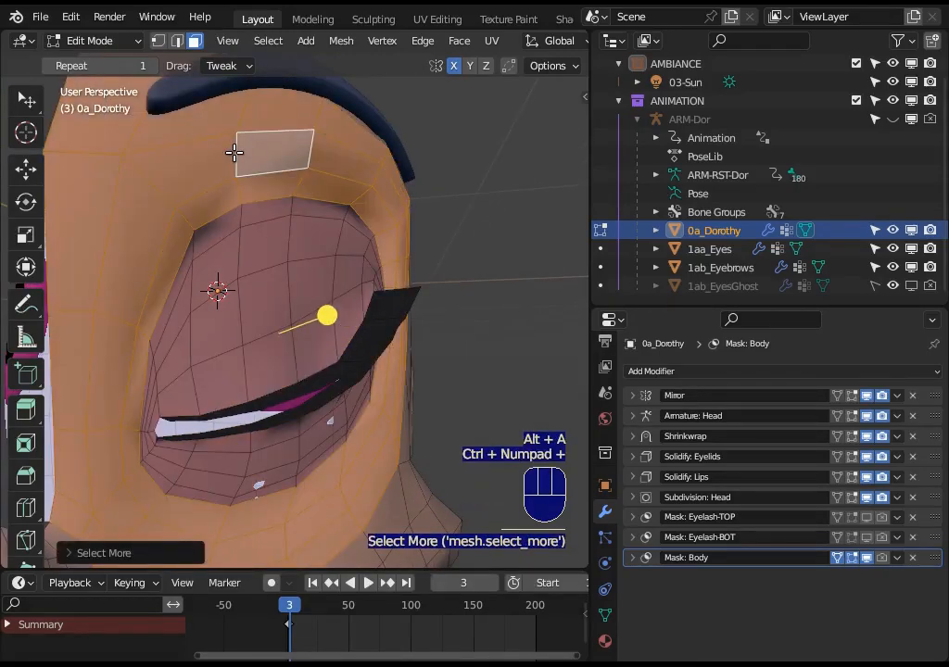
scroll(234, 153, down, 3)
key(alt+a)
In vertex select mode, try moving individual vertices along the crease above the upper eyelid.
scroll(213, 226, up, 3)
key(1)
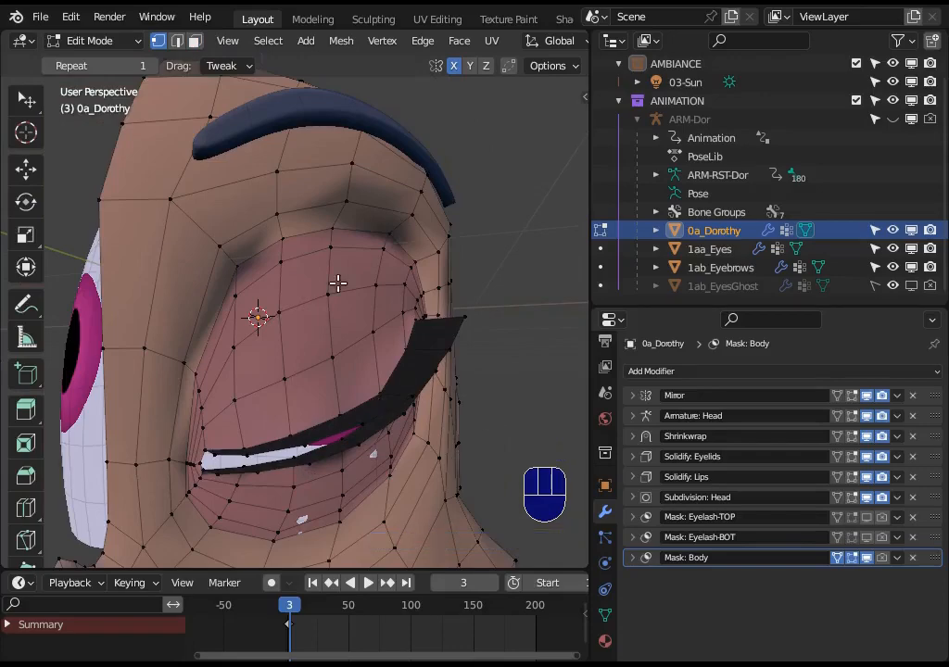
middle_drag(334, 281, 299, 304)
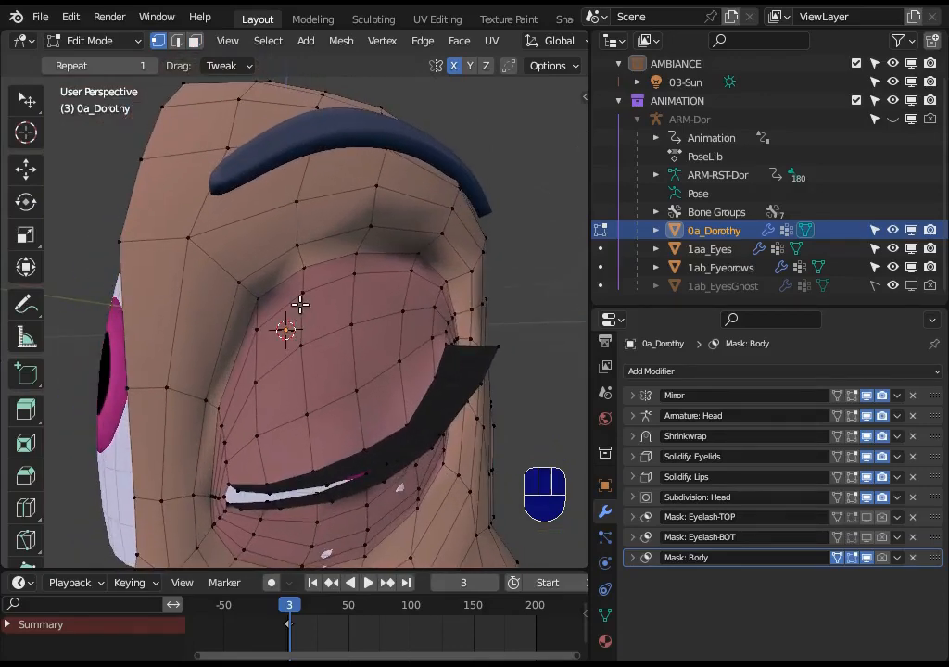
click(299, 266)
key(g)
key(Escape)
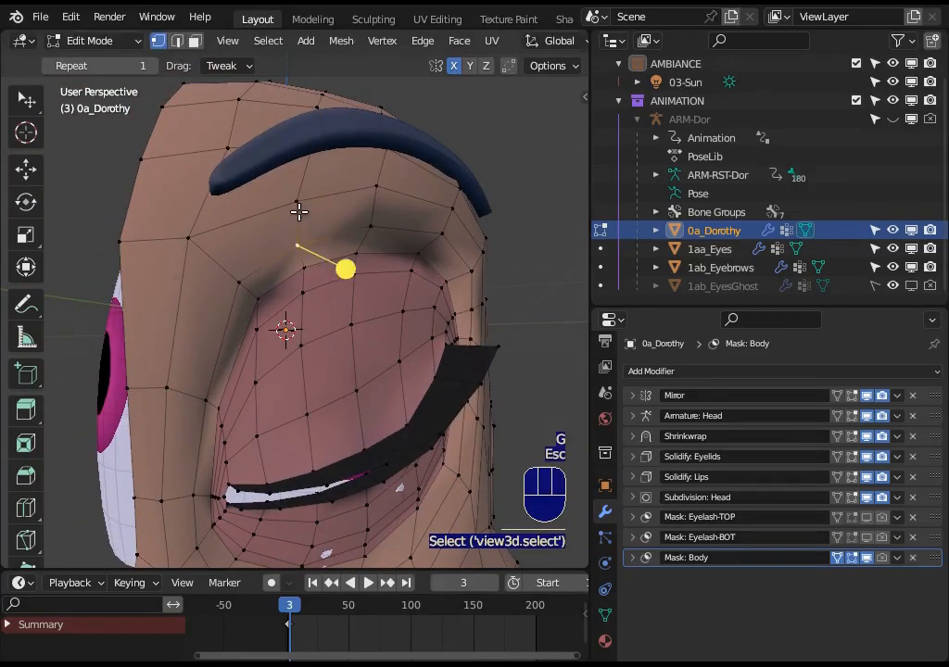
key(g)
key(Escape)
key(g)
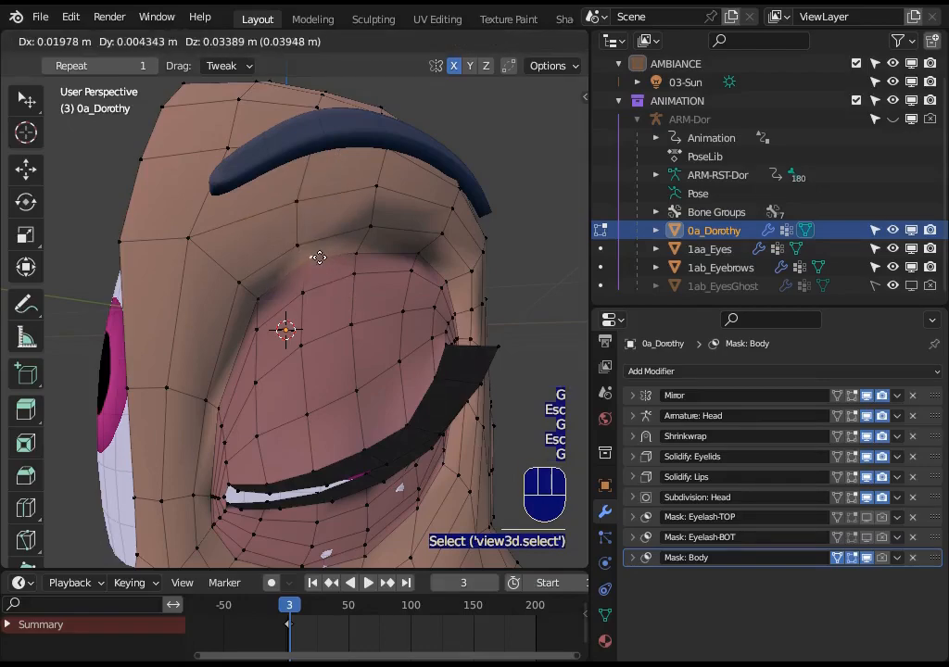
key(g)
key(Escape)
key(g)
key(g)
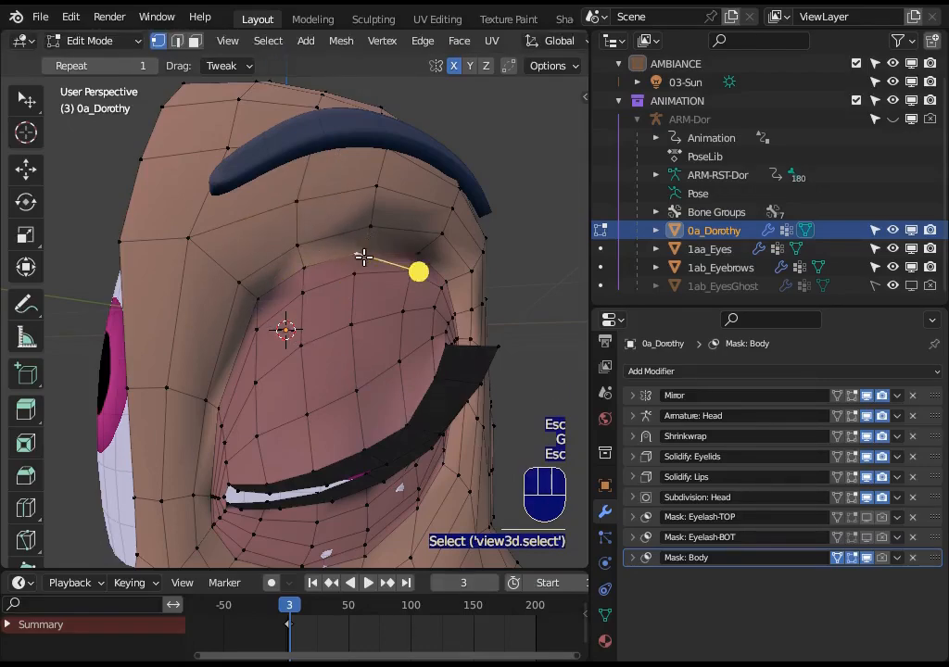
Try moving and ripping the vertex at the inner end of the upper eyelid crease, undo the rip, and try moving its neighbour.
shift+middle_drag(355, 276, 371, 241)
click(275, 265)
key(g)
key(Escape)
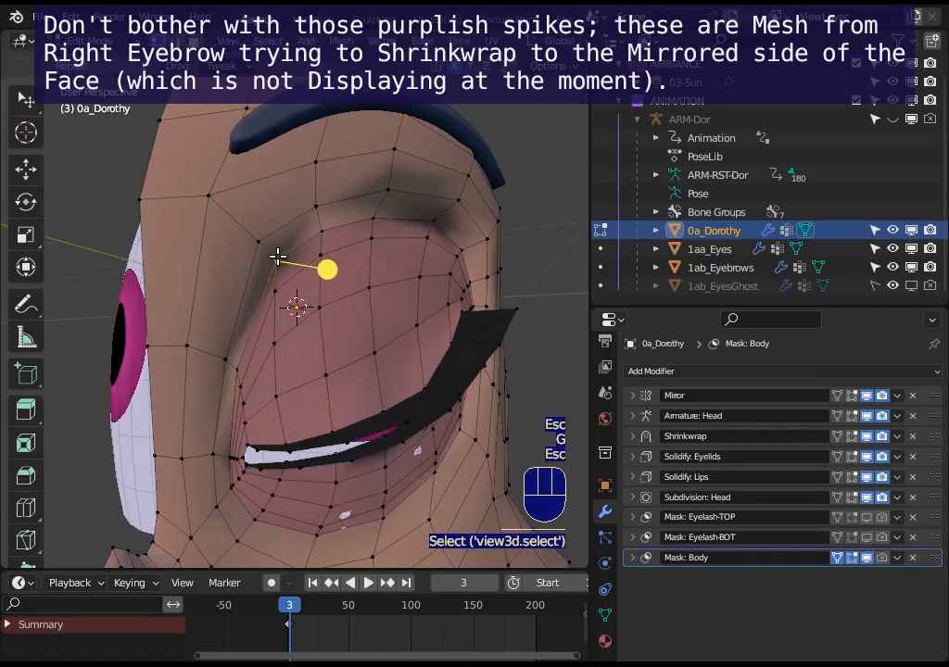
key(v)
key(Escape)
key(ctrl+z)
key(ctrl+z)
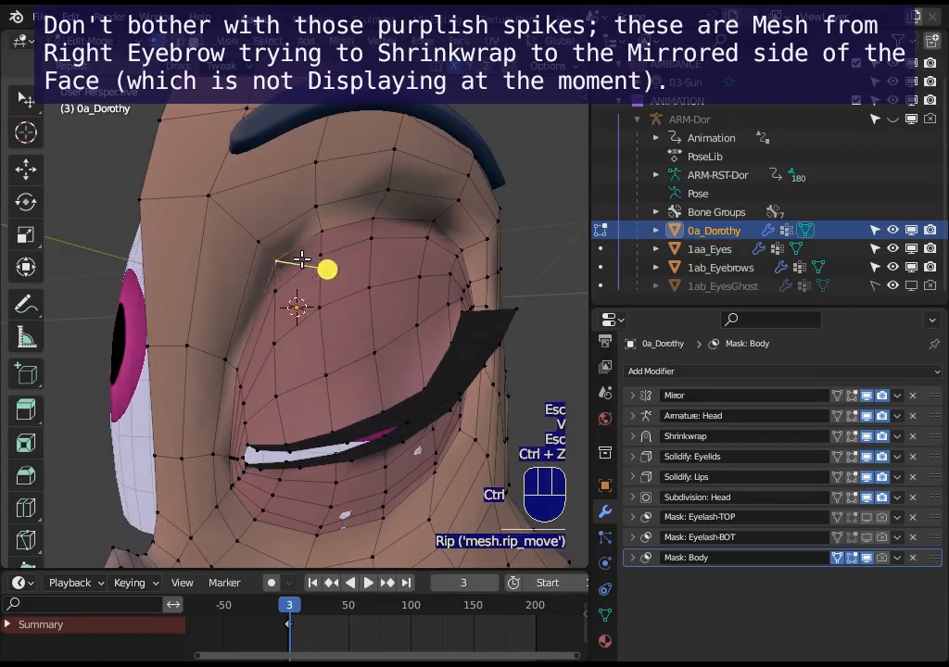
click(321, 225)
key(g)
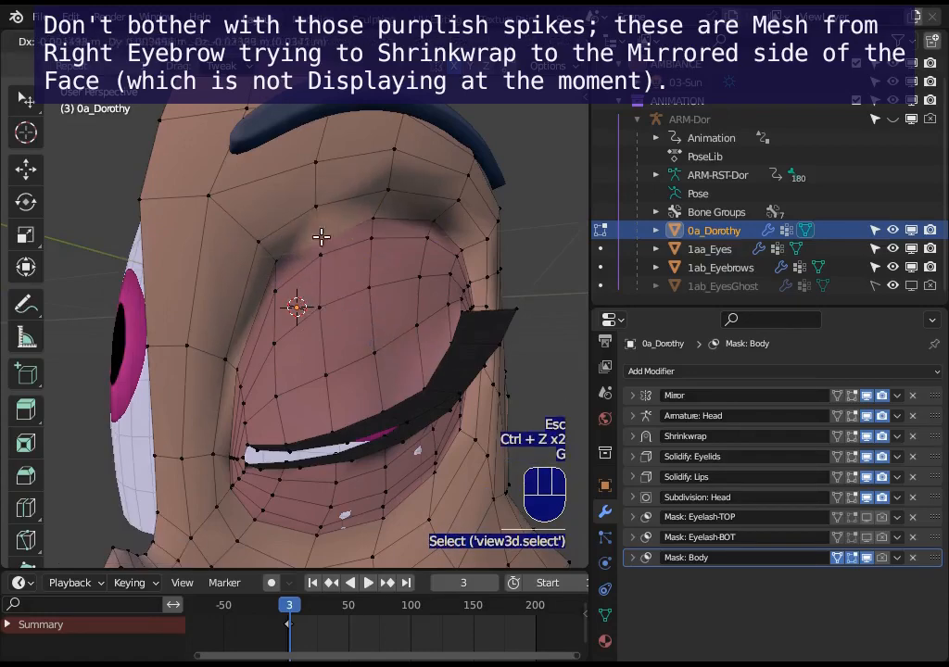
key(Escape)
Try moving a vertex on the upper eyelash edge and another on the lower eyelash edge.
shift+click(311, 402)
scroll(368, 442, up, 2)
click(378, 415)
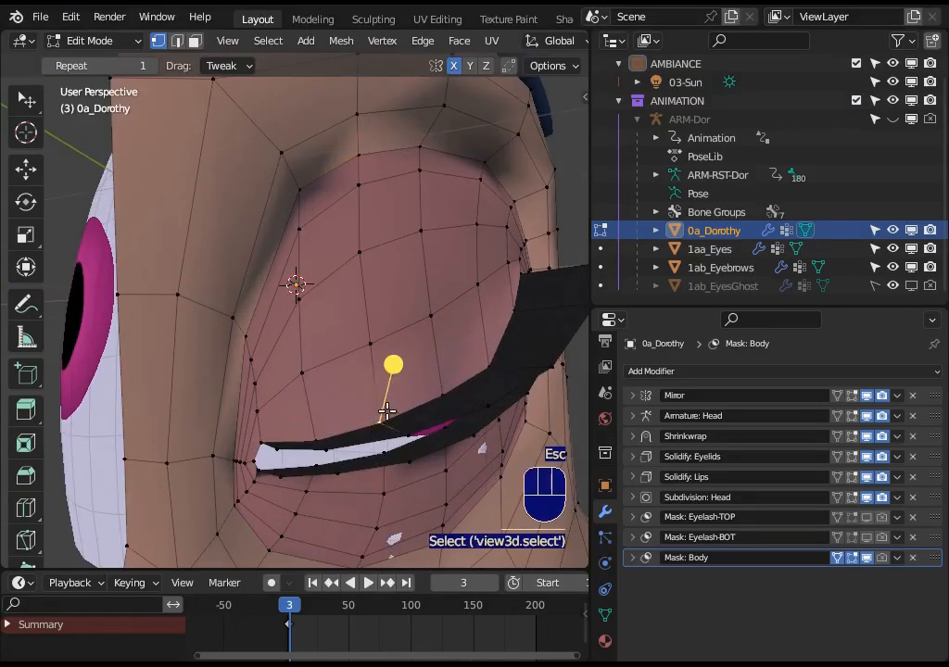
key(g)
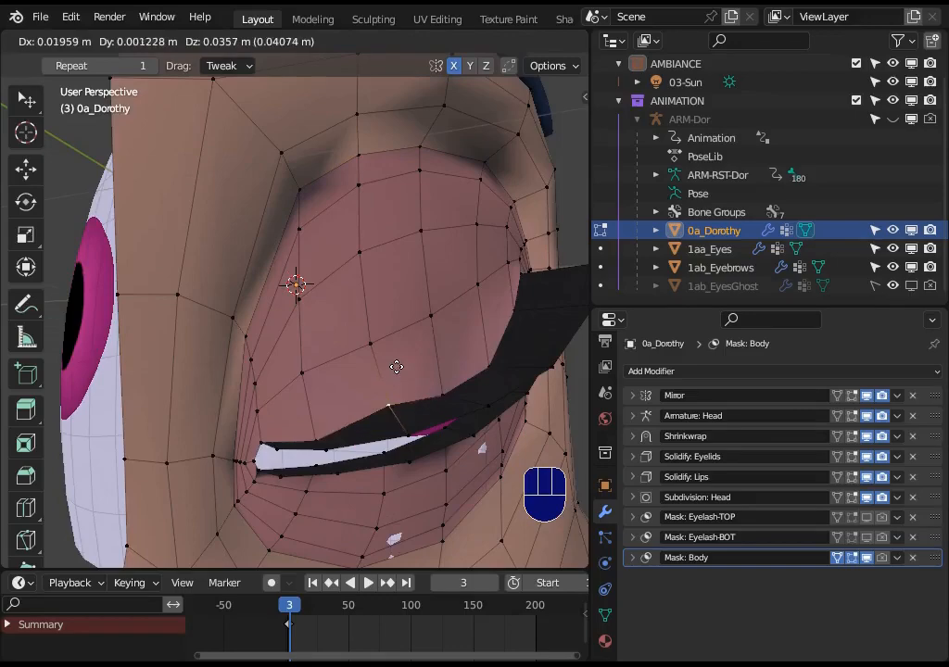
key(Escape)
click(382, 460)
key(g)
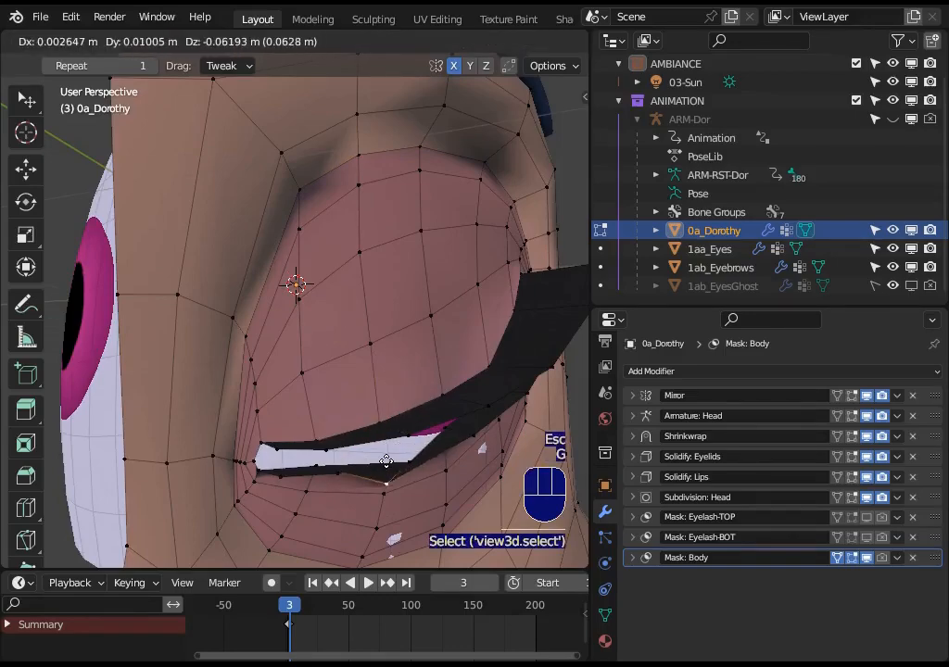
key(Escape)
scroll(337, 439, up, 5)
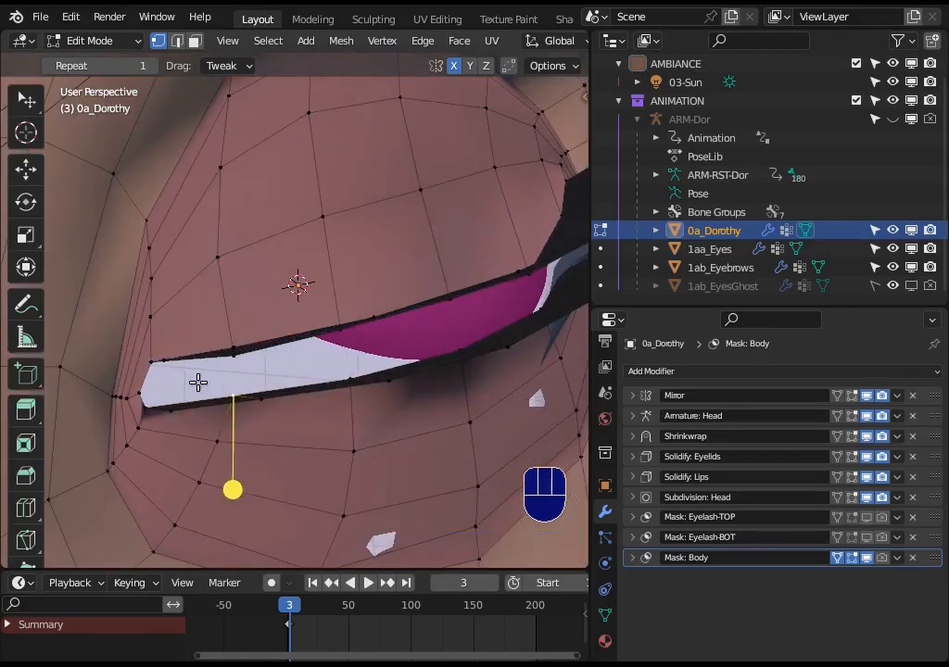
Select the edge loop around the eye opening, examine it along the upper and lower eyelids, then deselect everything.
middle_drag(197, 384, 193, 417)
key(2)
alt+shift+click(163, 319)
shift+click(176, 413)
mouse_move(379, 325)
middle_down()
mouse_move(303, 360)
mouse_move(371, 344)
middle_up()
middle_drag(270, 393, 338, 317)
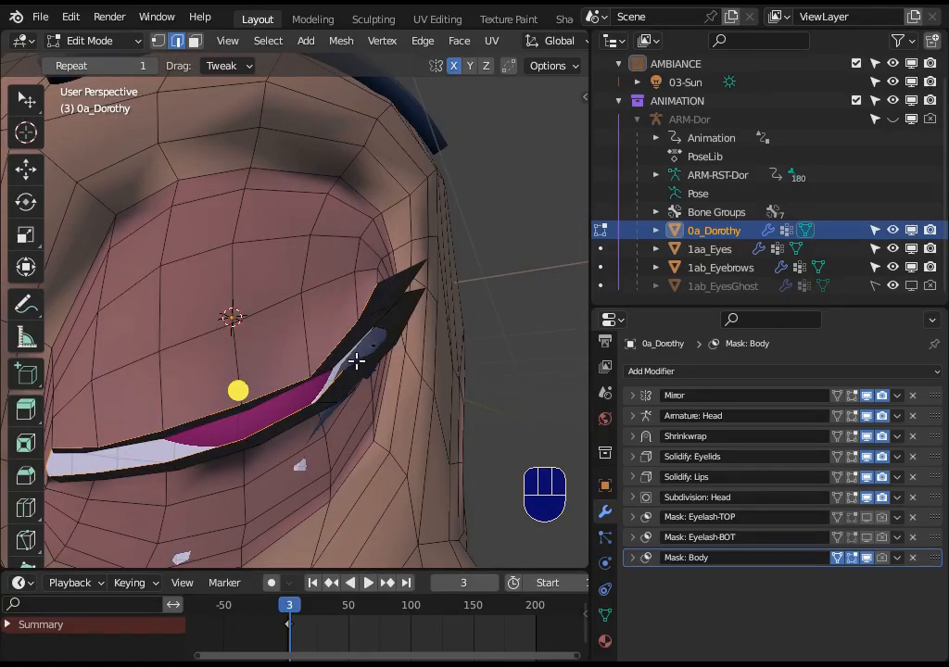
middle_drag(170, 442, 199, 443)
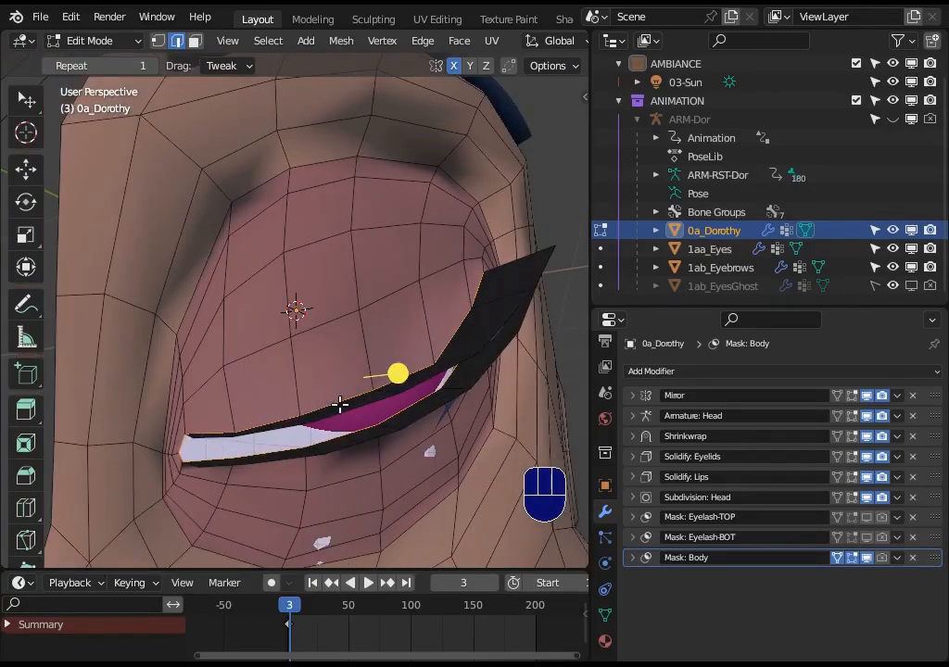
middle_drag(340, 405, 252, 449)
key(alt+a)
In face select mode, add the eyelid face loops one by one outward from the eye opening, then deselect everything.
key(3)
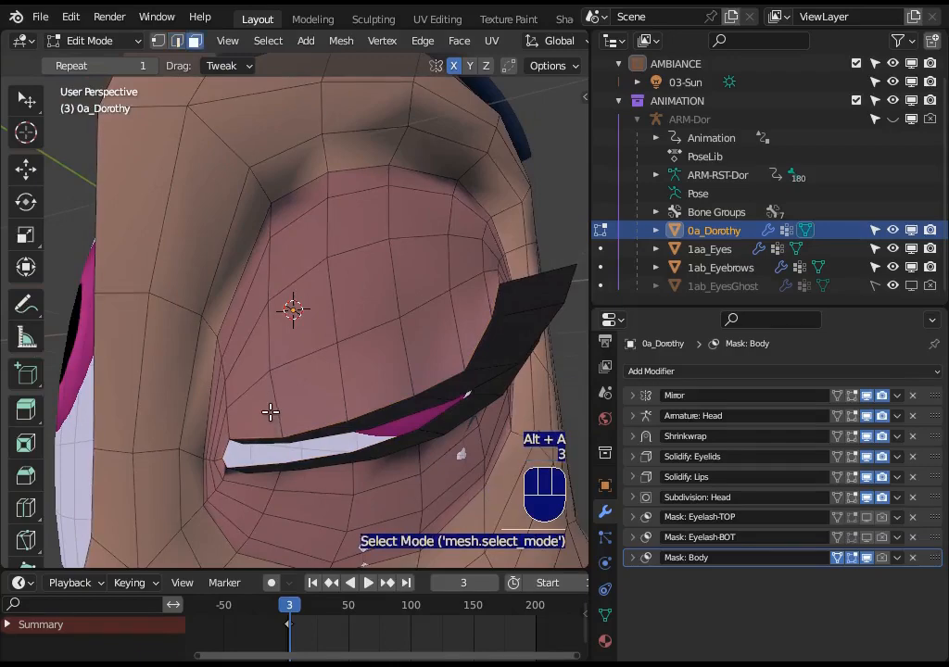
alt+shift+click(271, 405)
middle_drag(272, 400, 355, 397)
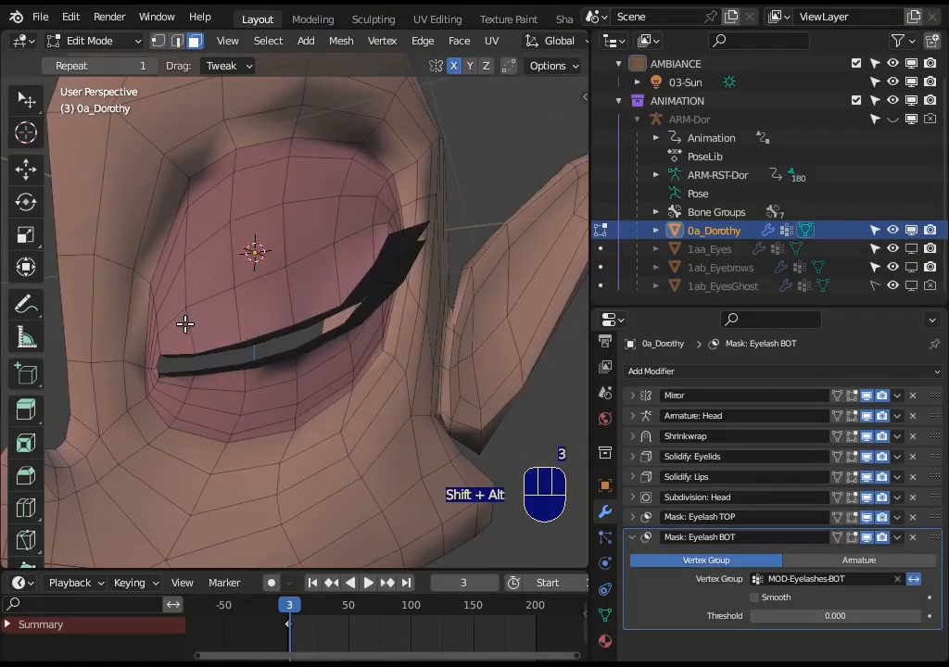
alt+shift+click(213, 330)
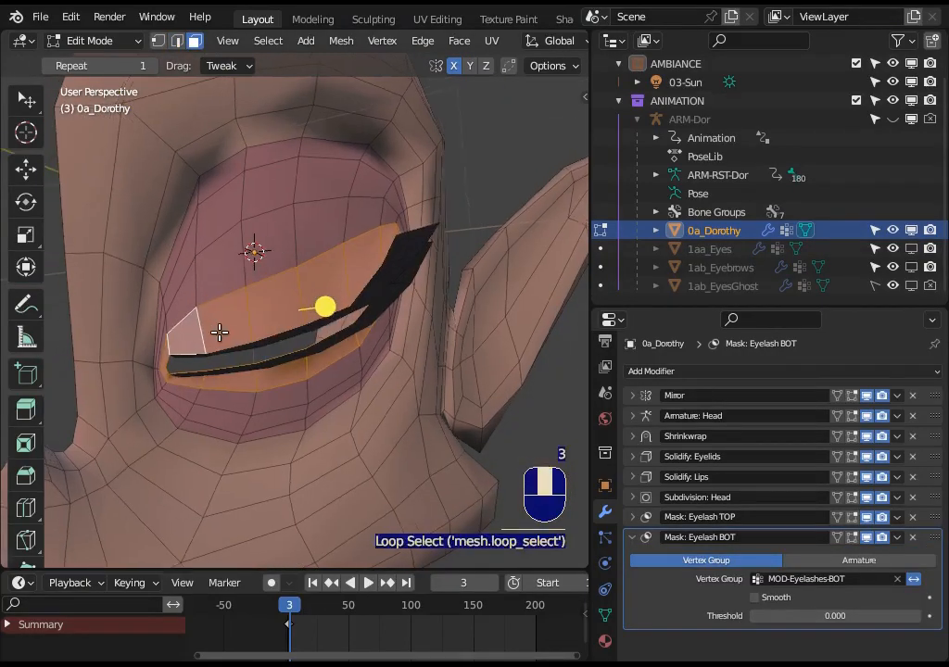
middle_drag(219, 331, 225, 303)
alt+shift+click(238, 284)
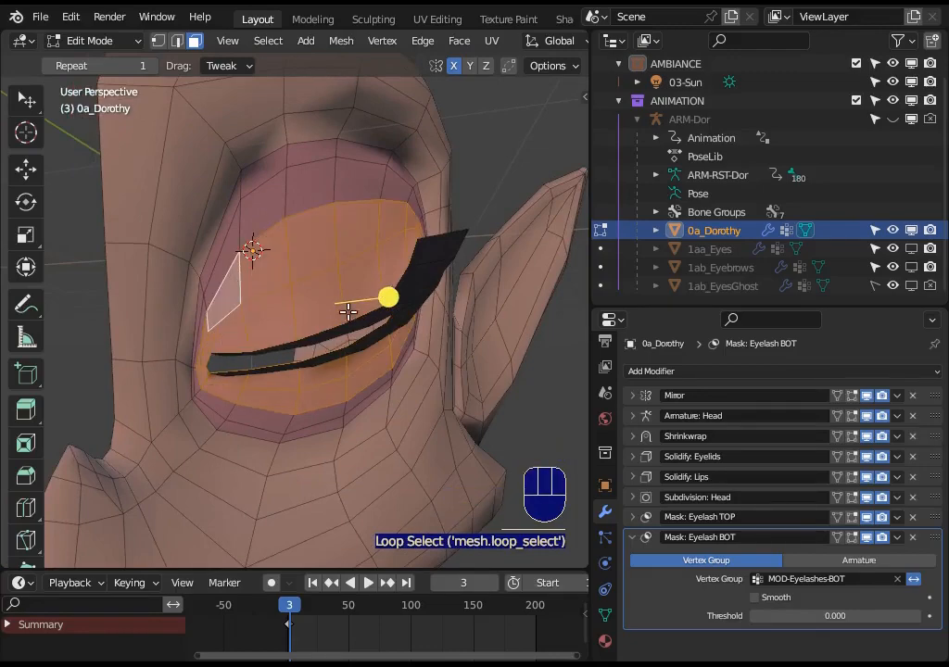
middle_drag(216, 350, 235, 229)
alt+shift+click(235, 228)
key(alt+a)
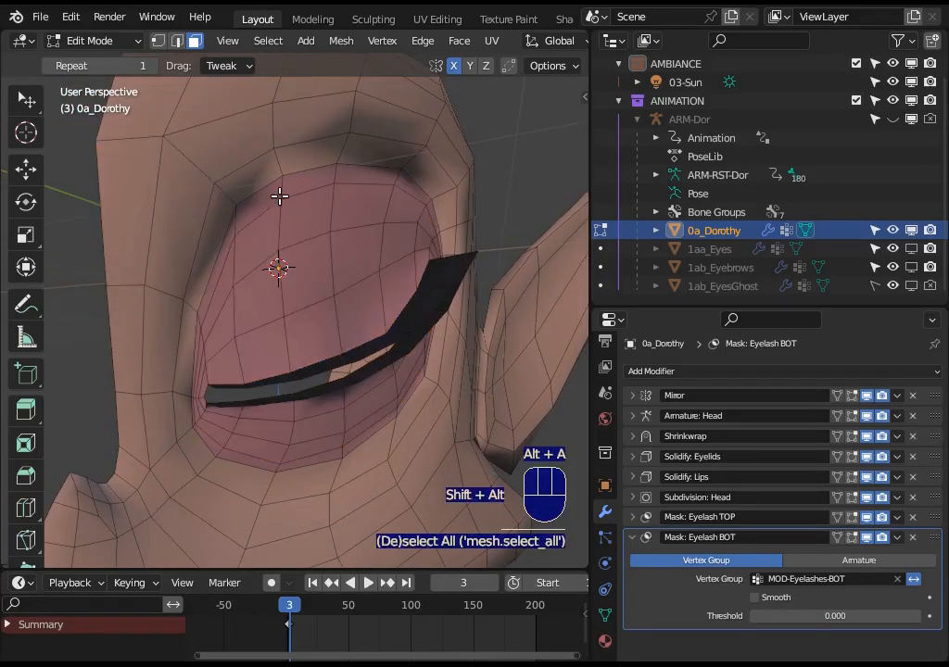
Select the eyelid face loops from the outer crease inward to the eye opening, then deselect everything.
alt+shift+click(277, 200)
alt+shift+click(276, 248)
alt+shift+click(282, 278)
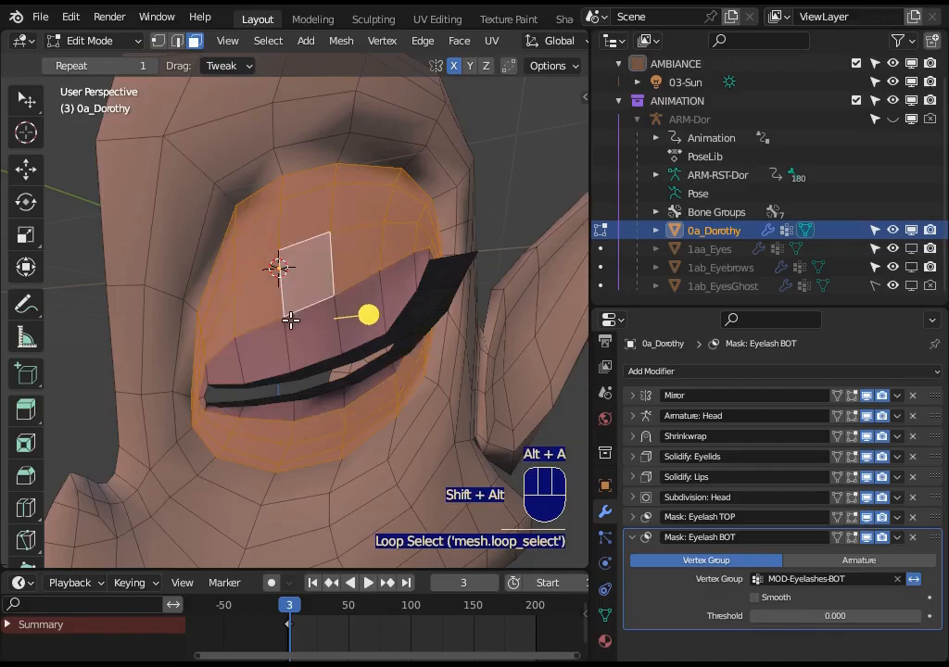
alt+shift+click(288, 330)
key(alt+a)
Show the ARM-Dor armature in Pose Mode and raise the middle control of the left upper eyelid, keeping the eyebrows hidden.
click(892, 118)
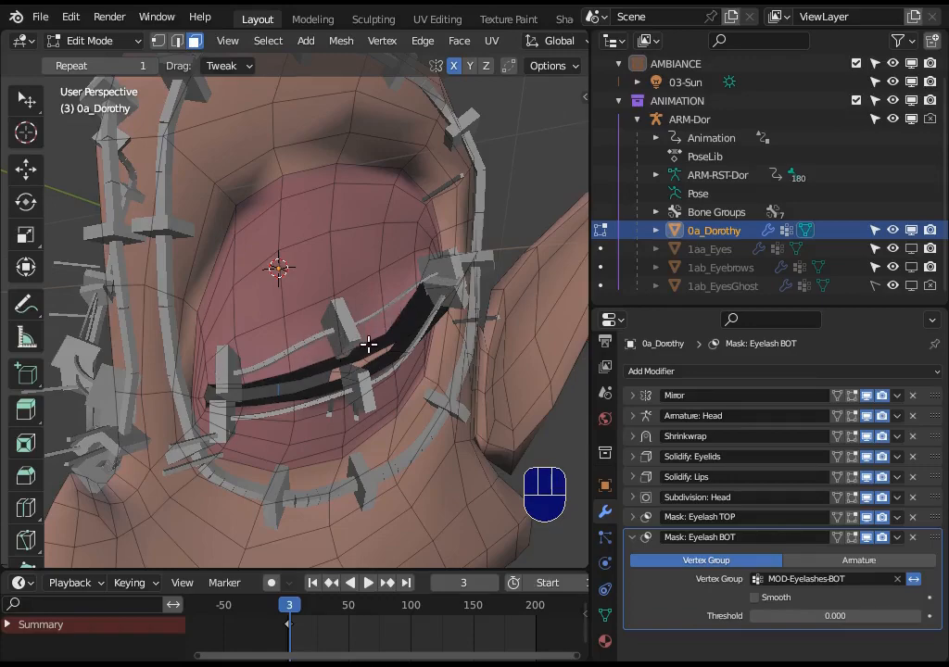
key(ctrl+Tab)
key(ctrl+Tab)
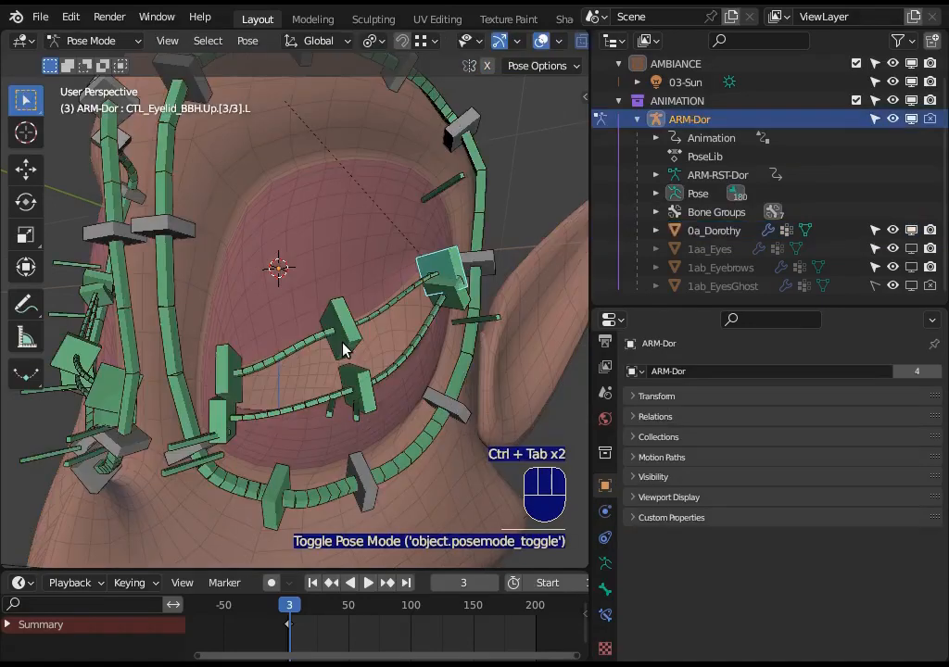
click(347, 345)
key(g)
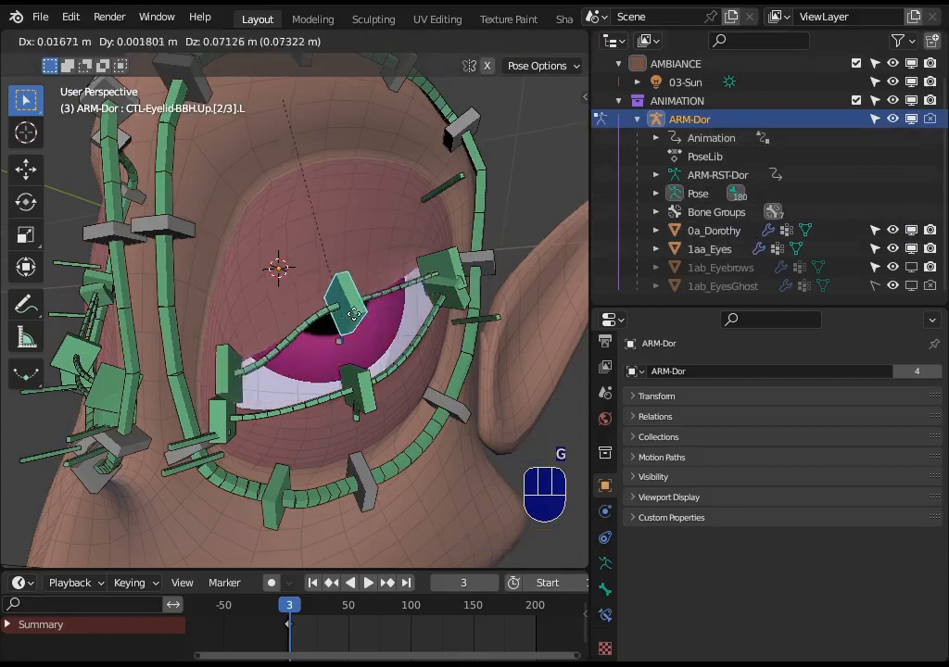
click(233, 317)
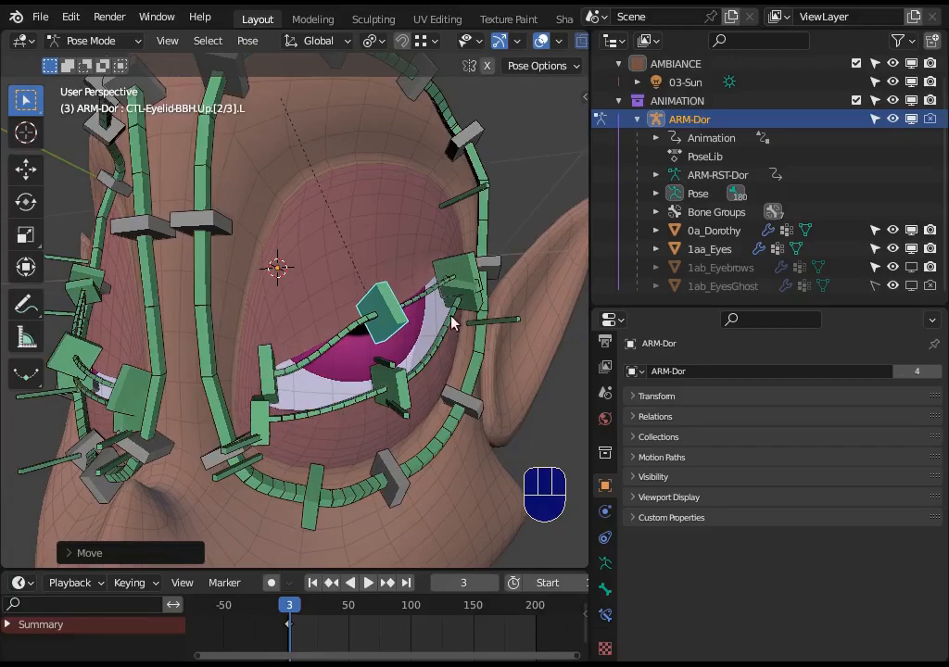
click(910, 266)
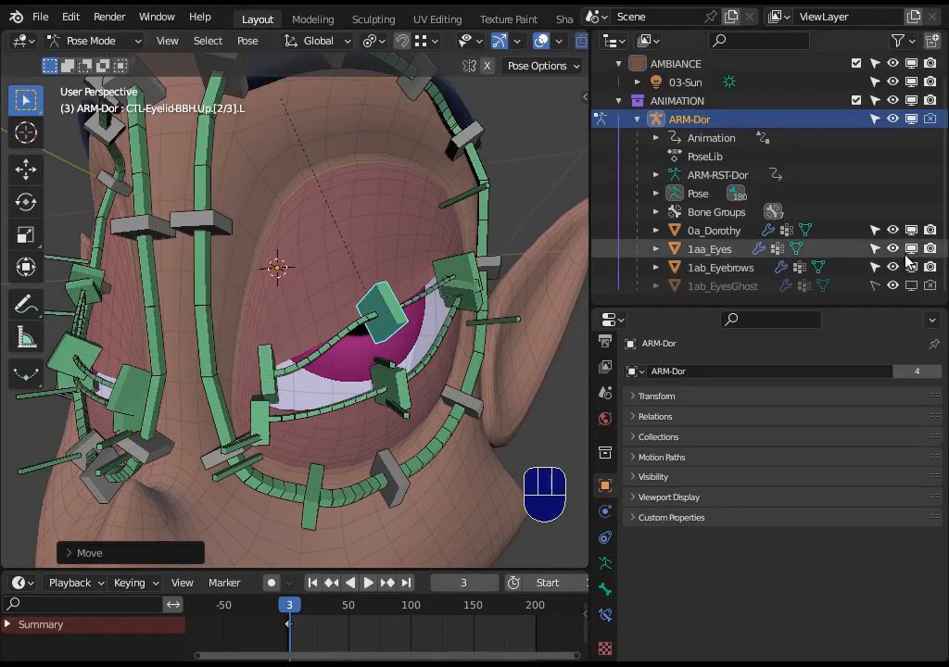
click(910, 266)
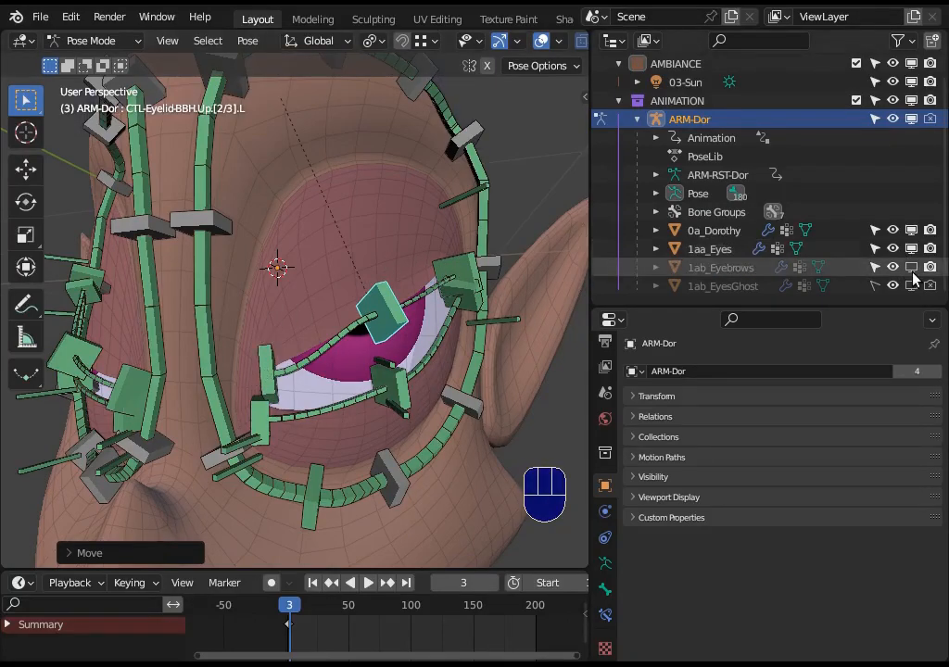
Open the 0a_Dorothy head mesh in Edit Mode and try four loop cuts running into the inner corner of the eye.
key(ctrl+Tab)
click(339, 245)
key(Tab)
middle_drag(332, 334, 263, 372)
key(ctrl+r)
scroll(263, 373, up, 3)
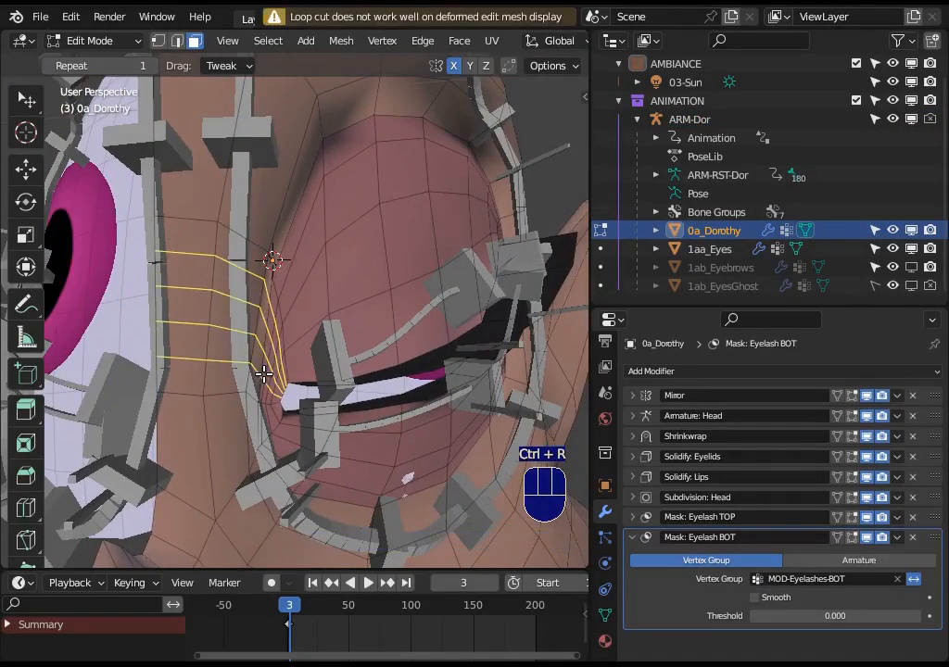
Return to posing ARM-Dor, raising the inner control of the left upper eyelid and lowering the inner control of the lower eyelid.
key(ctrl+Tab)
click(333, 370)
key(ctrl+Tab)
click(339, 381)
key(g)
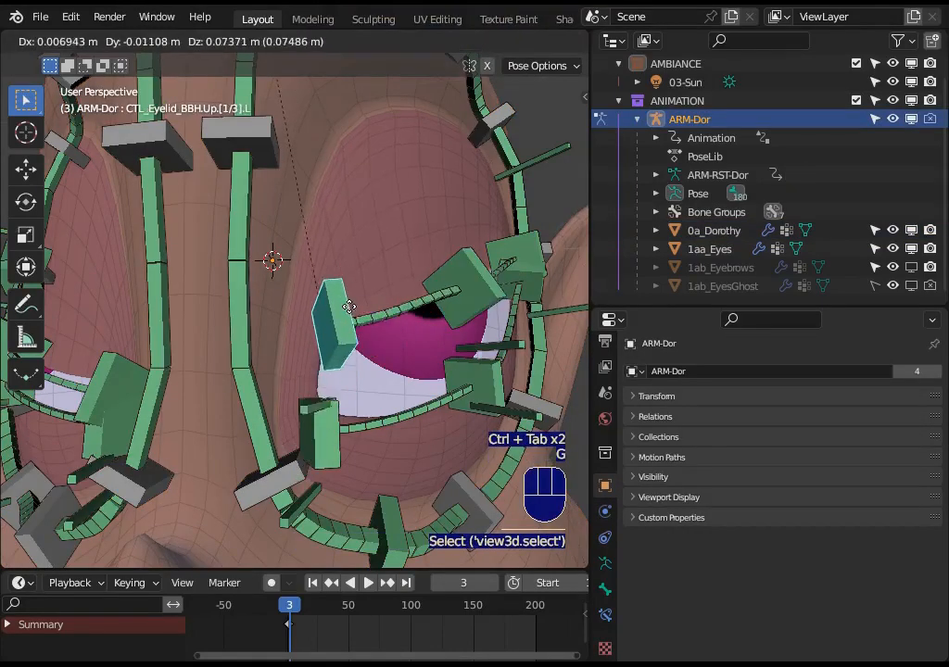
click(356, 233)
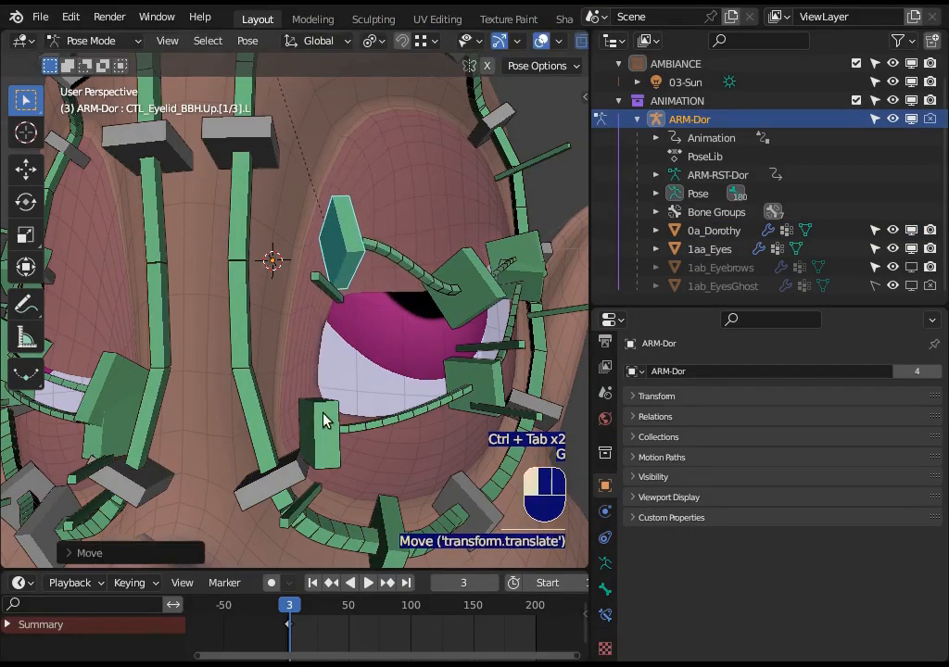
click(323, 431)
key(g)
click(321, 360)
Reopen the 0a_Dorothy mesh in Edit Mode and try loop cuts around the inner corner of the eyelids.
key(ctrl+Tab)
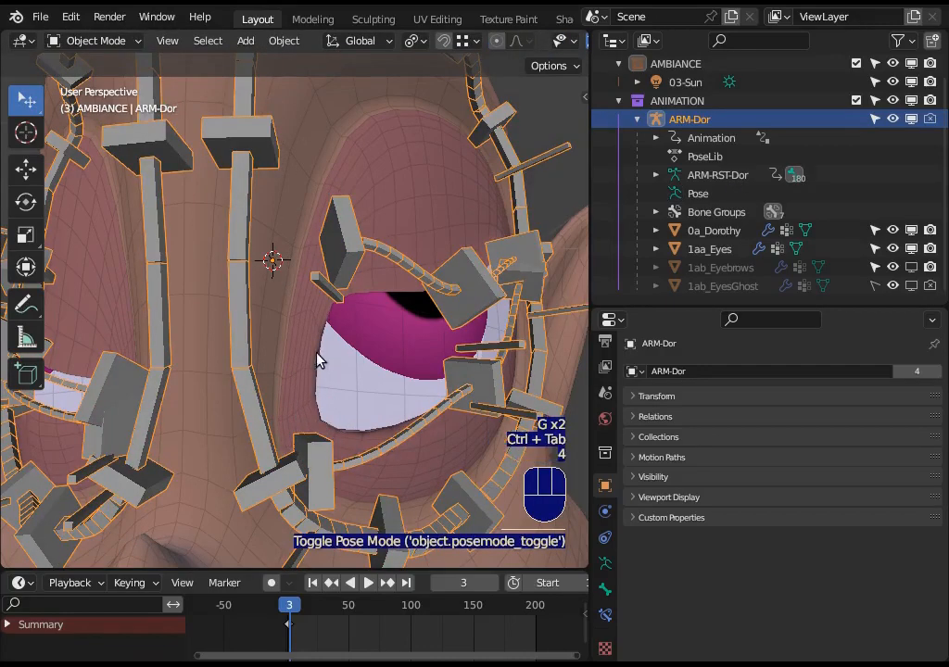
click(309, 334)
key(Tab)
key(ctrl+r)
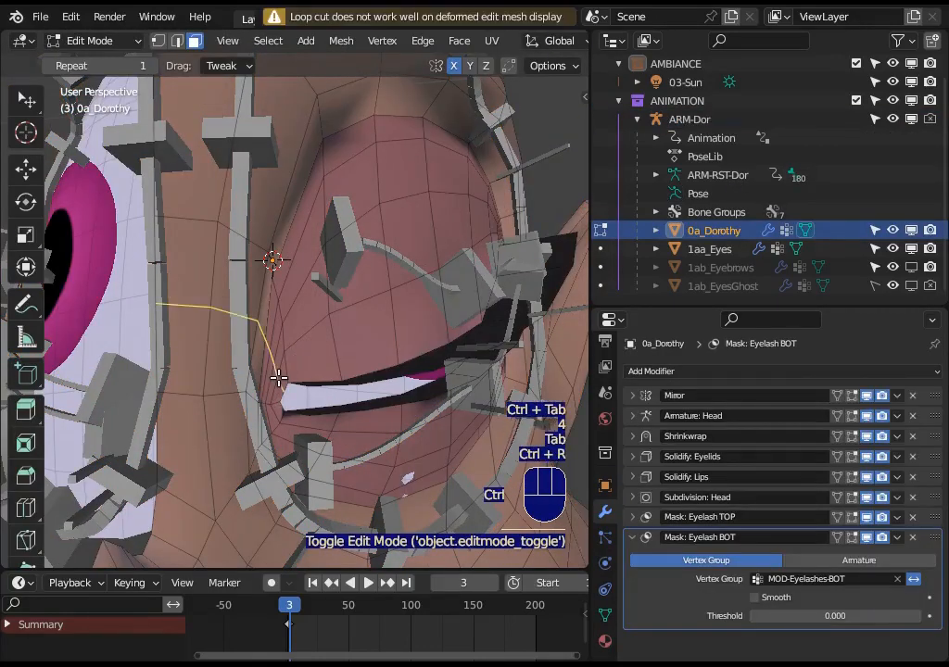
scroll(276, 377, up, 3)
right_click(276, 377)
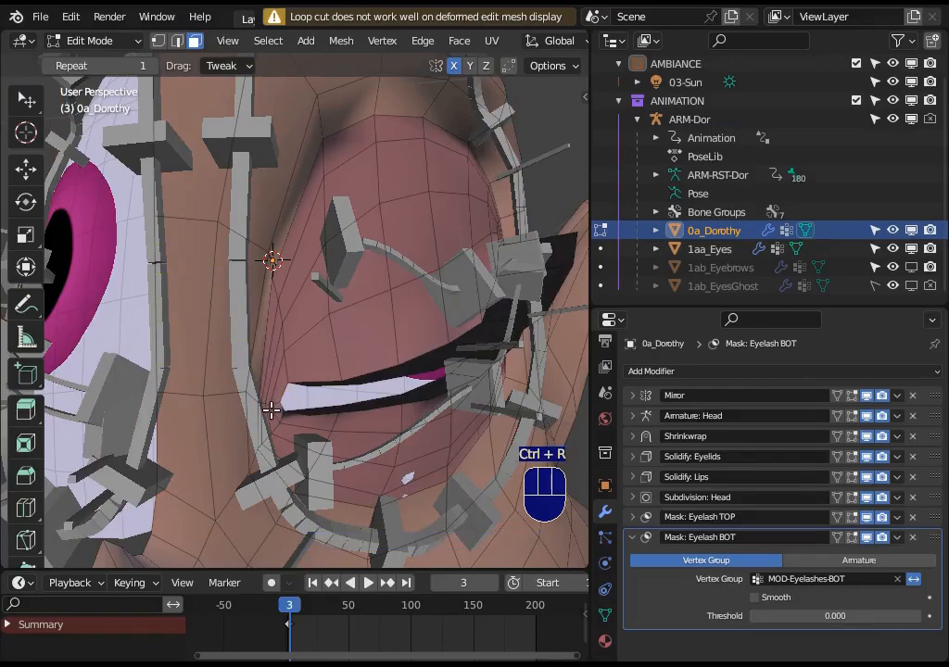
key(ctrl+r)
Select the concentric face loops around the eyelids from the eye opening outward to examine them, then deselect everything.
middle_drag(341, 355, 266, 368)
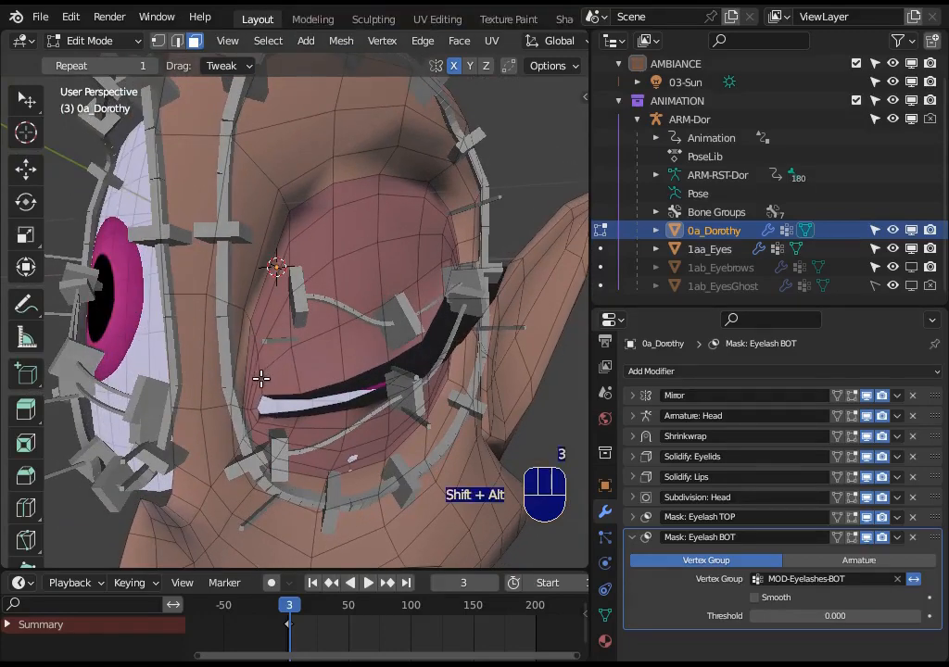
alt+shift+click(271, 382)
alt+shift+click(304, 252)
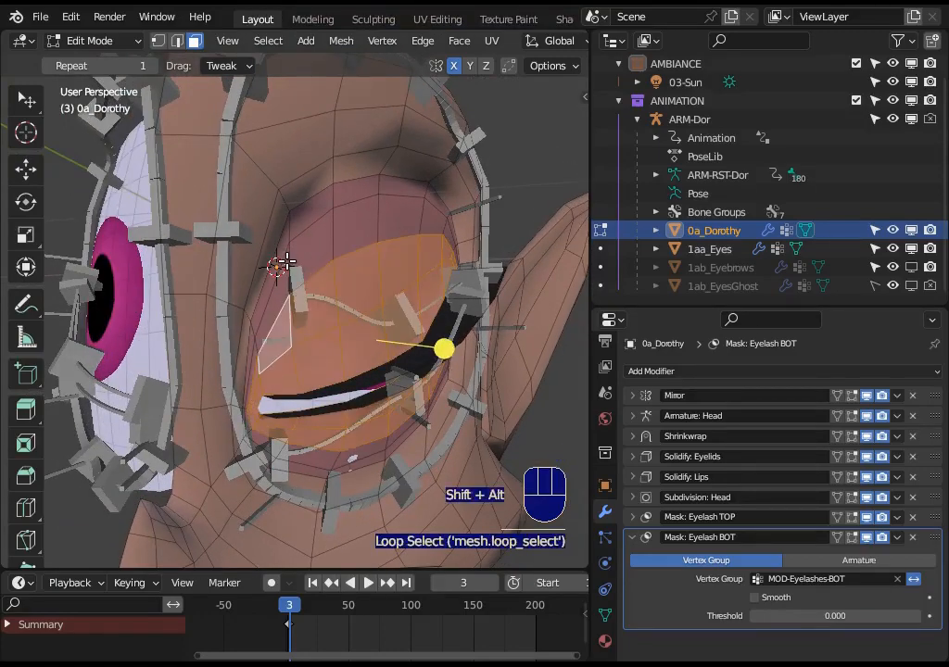
alt+shift+click(287, 262)
key(alt+a)
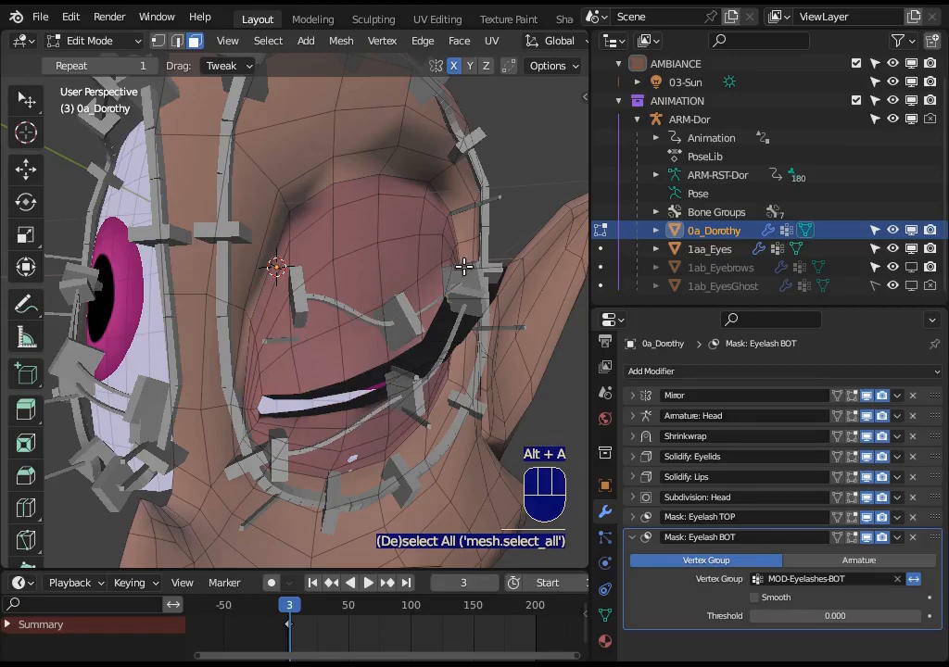
Select the face loops filling both left eyelids out to the socket edge to examine them, then clear the selection.
alt+shift+click(337, 262)
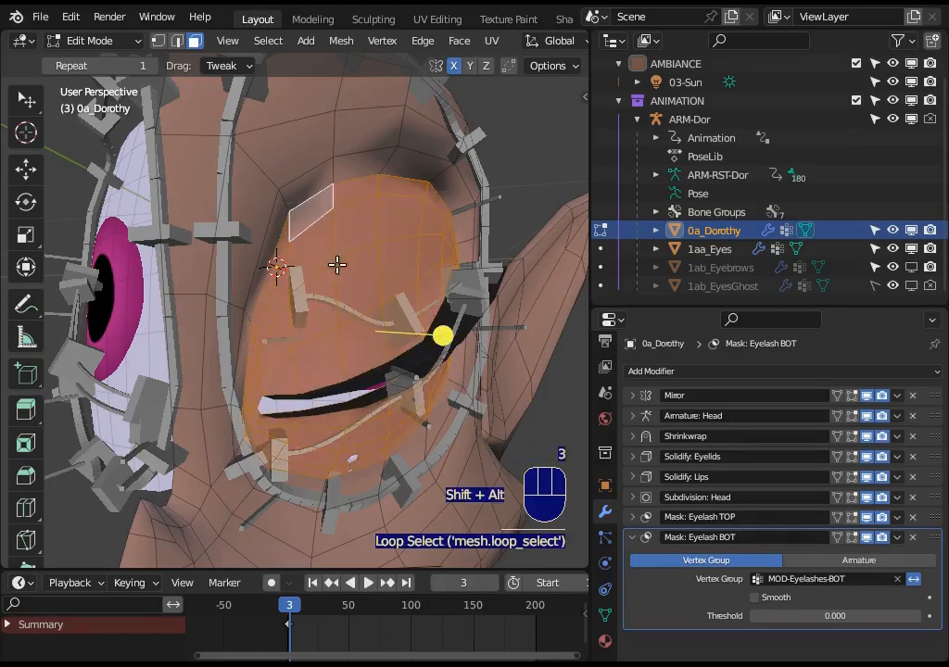
middle_drag(337, 263, 322, 373)
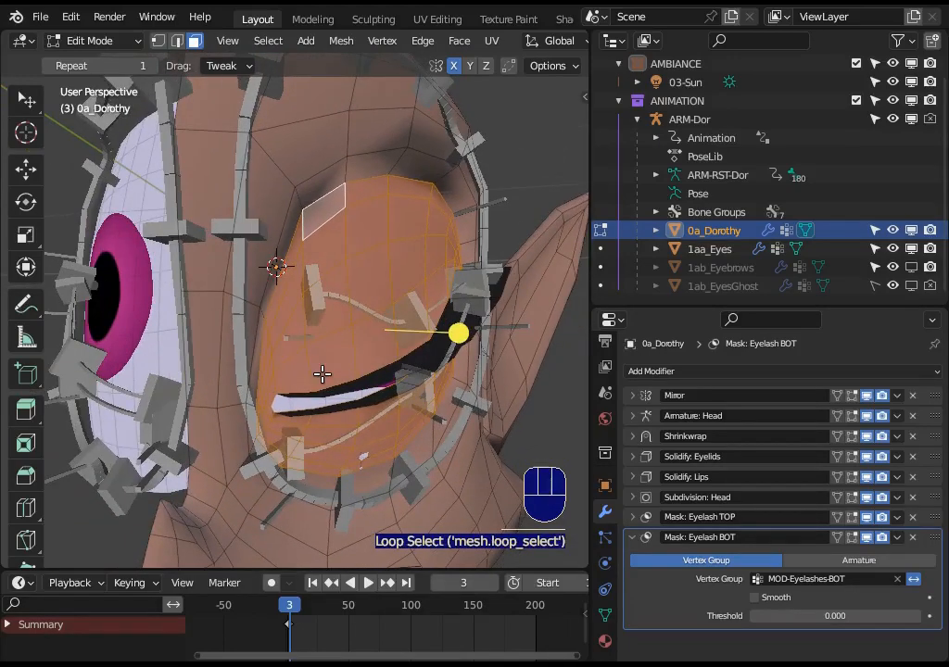
key(alt+a)
Isolate the 0a_Dorothy mesh in local view and save the file.
key(KP_Divide)
key(ctrl+s)
key(ctrl+s)
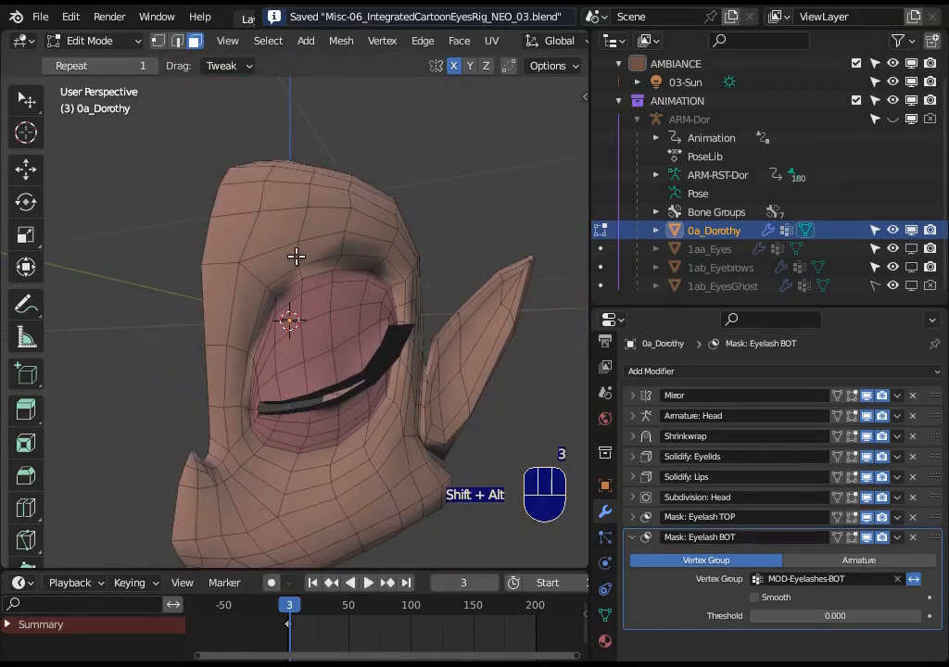
Select the face loops of the eye socket surrounding the eyelids to examine them, then deselect everything.
alt+shift+click(296, 258)
mouse_move(295, 258)
middle_down()
mouse_move(284, 253)
mouse_move(296, 278)
middle_up()
alt+shift+click(315, 470)
scroll(326, 212, up, 2)
key(alt+a)
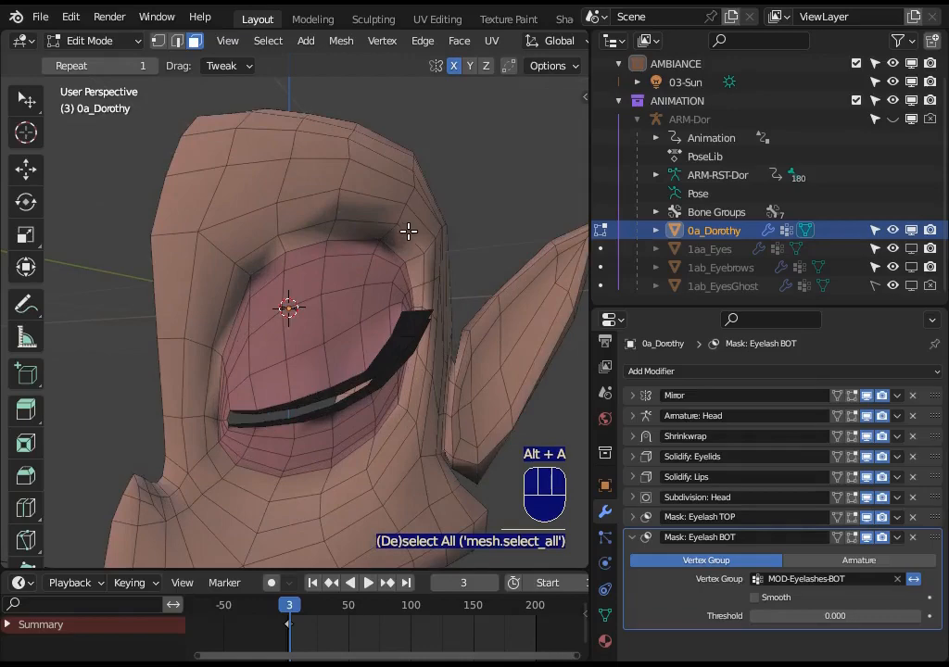
alt+shift+click(339, 203)
key(alt+a)
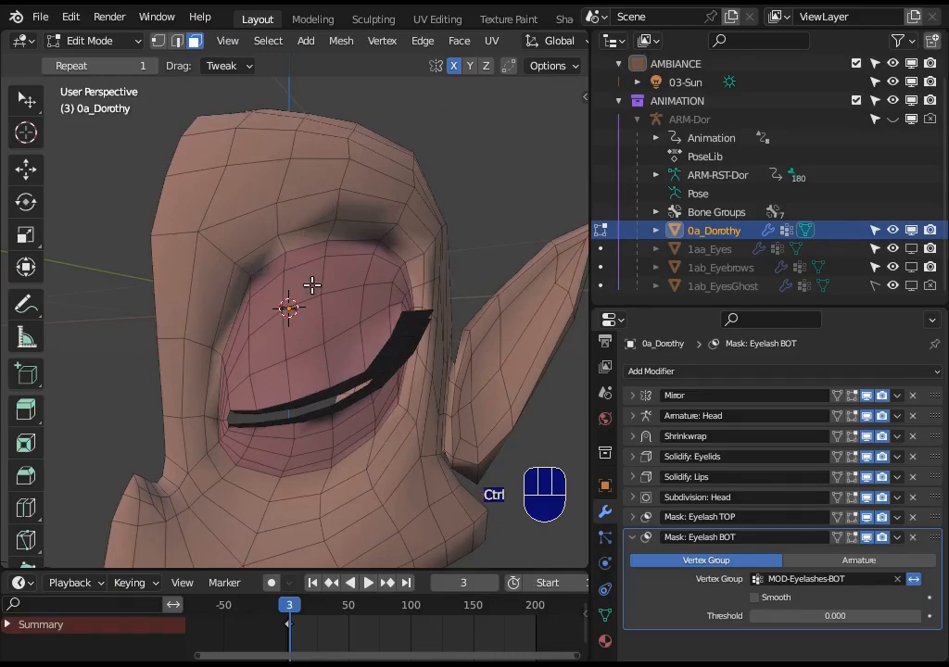
Return to posing ARM-Dor and lower the left eye's upper contour handlers EyeContour-Bendy-Handler.L.004 and L.005.
key(ctrl+Tab)
click(324, 218)
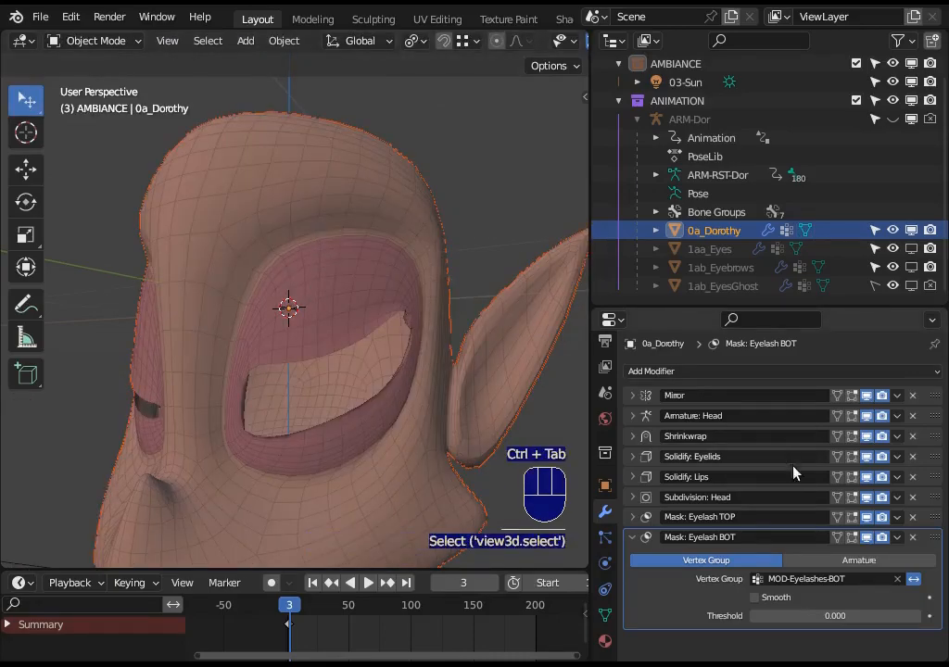
click(318, 148)
key(ctrl+Tab)
click(313, 165)
key(g)
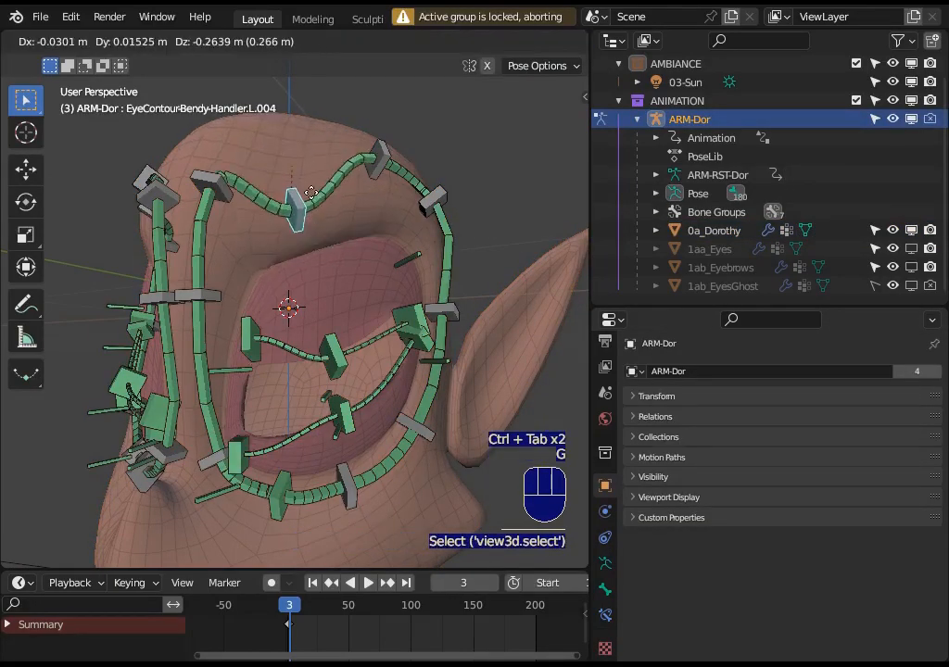
click(315, 198)
shift+click(379, 208)
key(g)
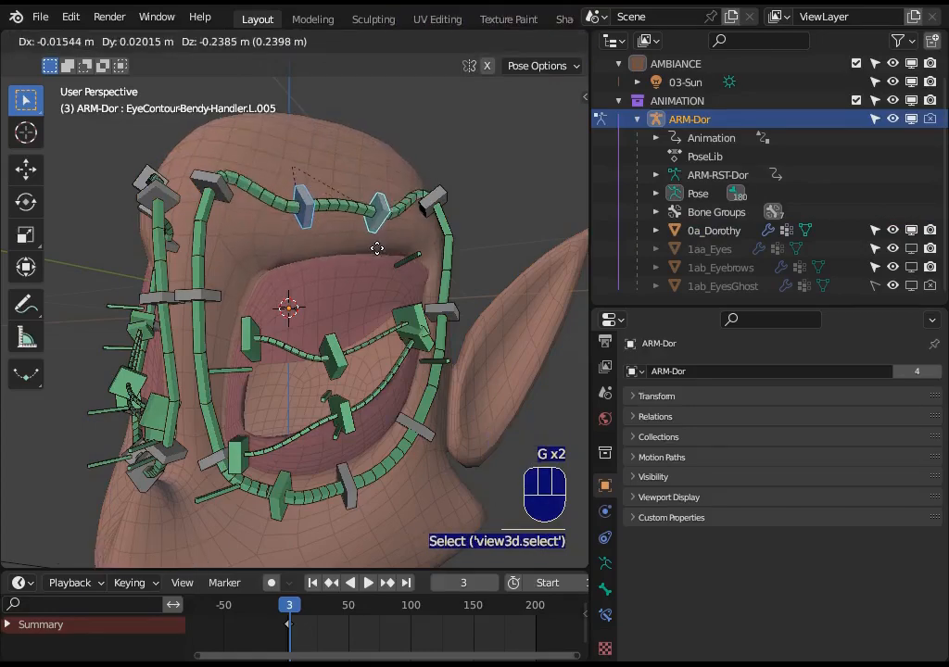
click(390, 208)
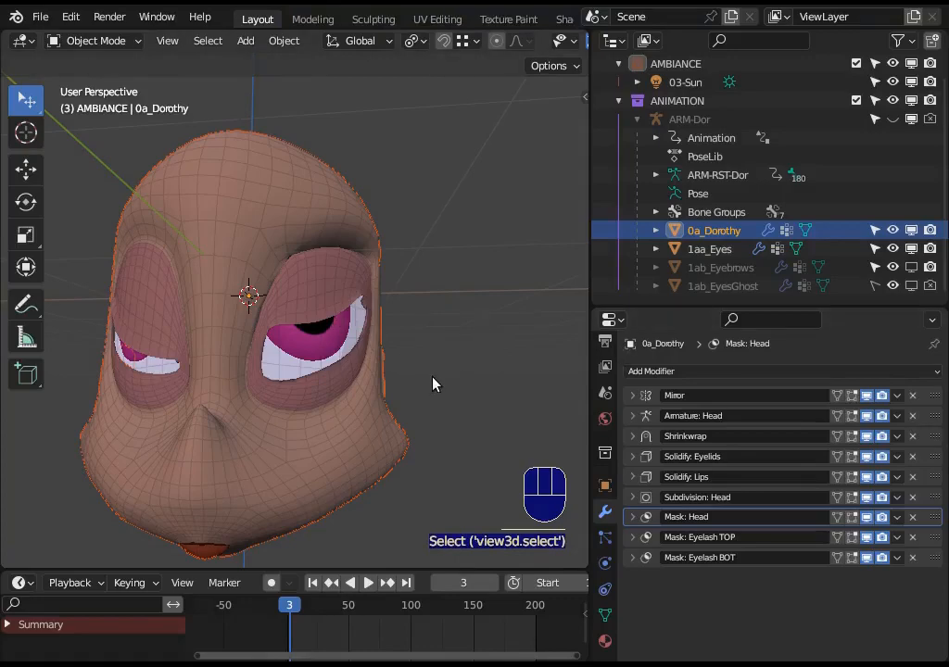
Show the eyelashes by disabling viewport display of the Mask: Eyelash TOP and Mask: Eyelash BOT modifiers, and inspect them.
click(866, 536)
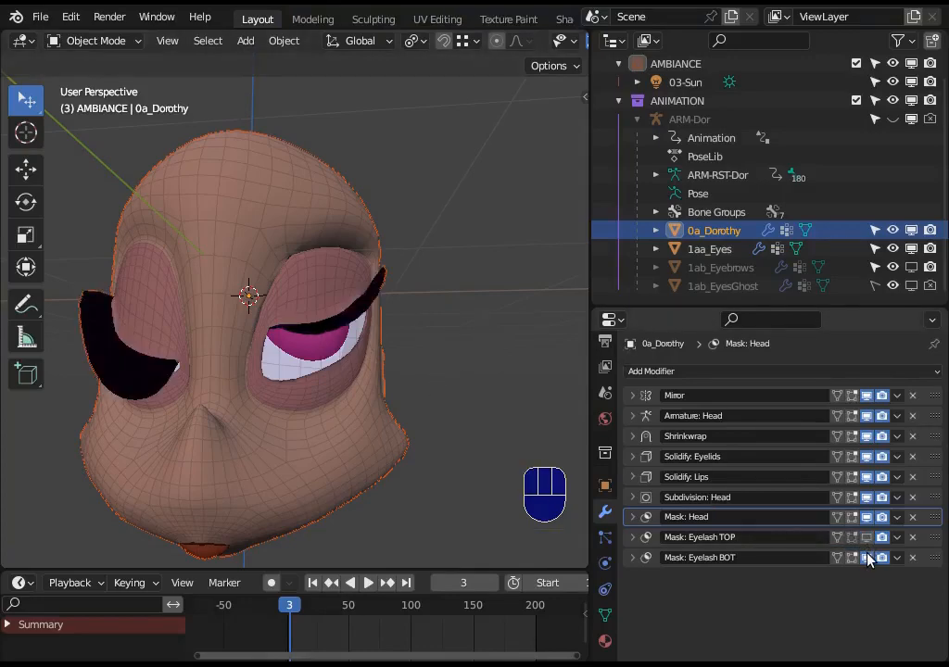
click(866, 557)
scroll(381, 350, up, 5)
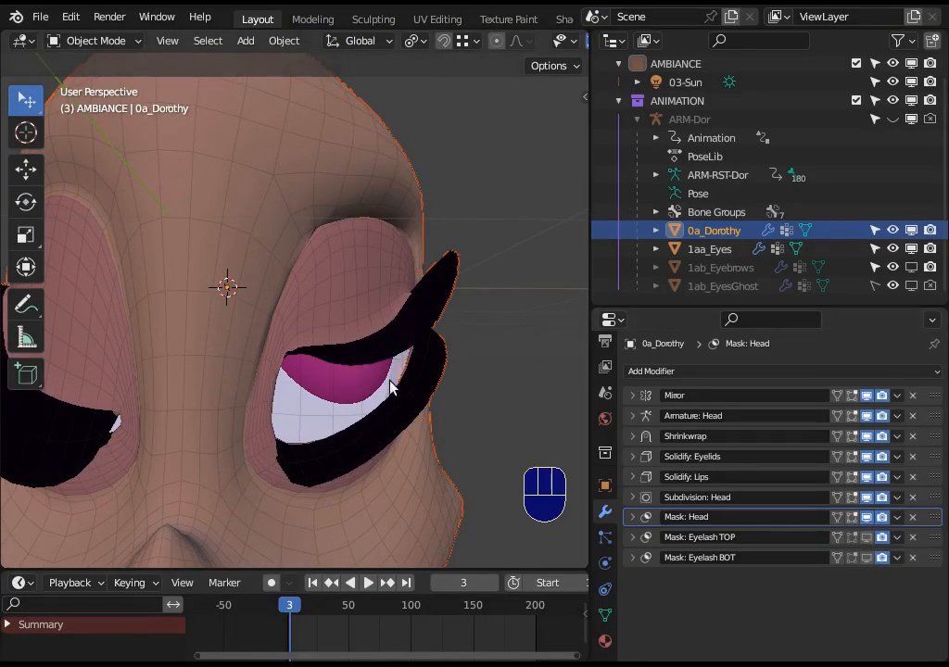
middle_drag(389, 388, 373, 394)
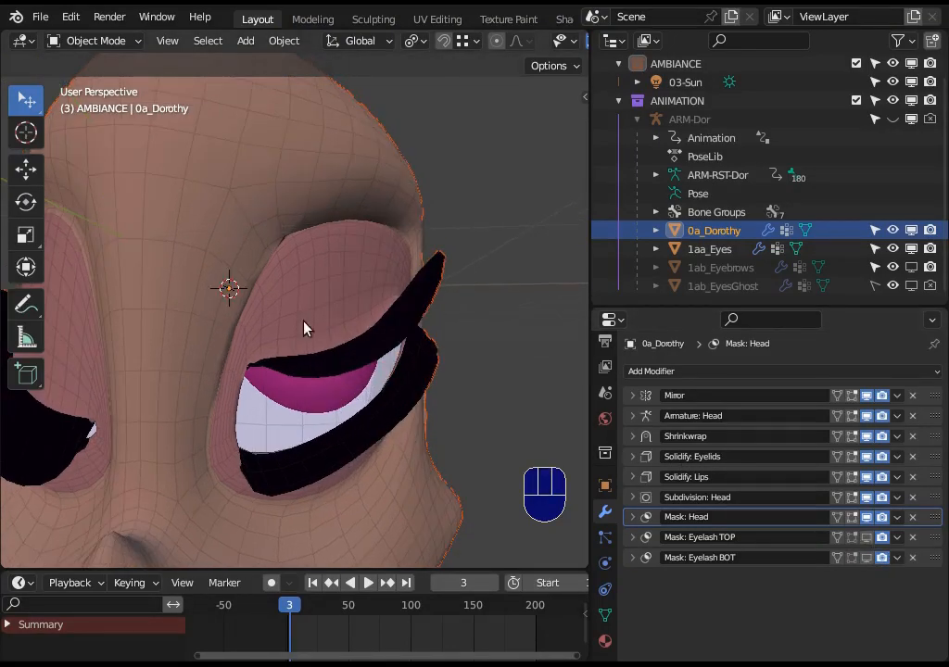
middle_drag(304, 329, 458, 338)
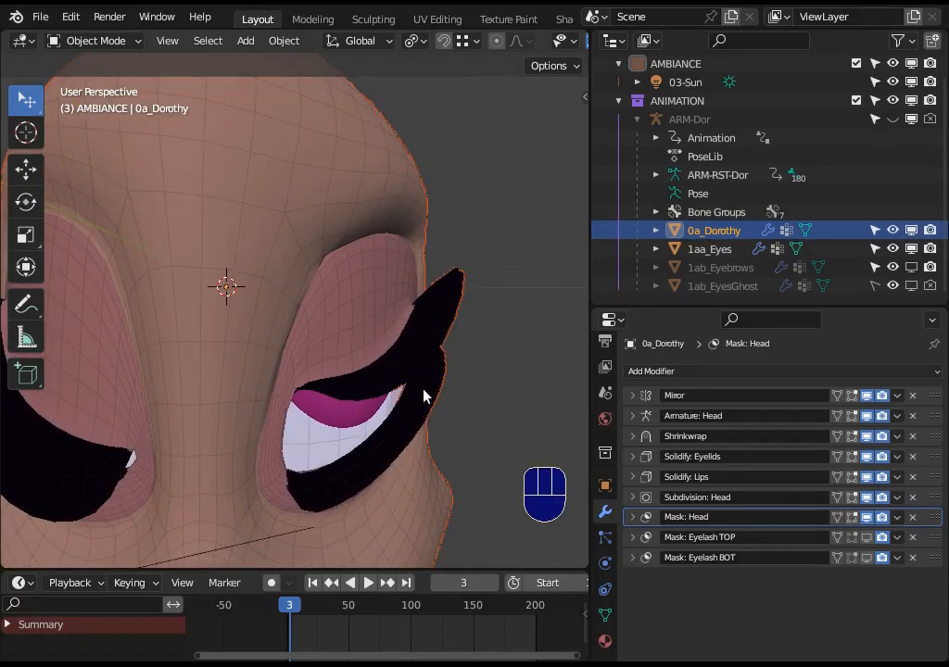
Open the 0a_Dorothy mesh in Edit Mode with nothing selected and switch the viewport to solid shading.
key(ctrl+Tab)
click(354, 306)
key(Tab)
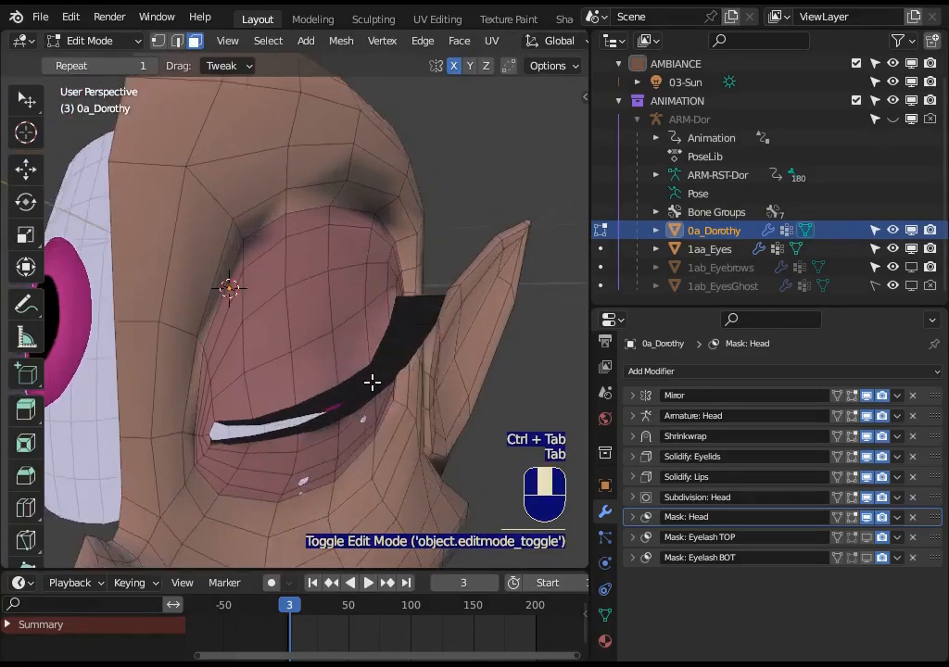
middle_drag(372, 381, 418, 424)
key(a)
key(alt+a)
scroll(523, 41, down, 6)
click(521, 41)
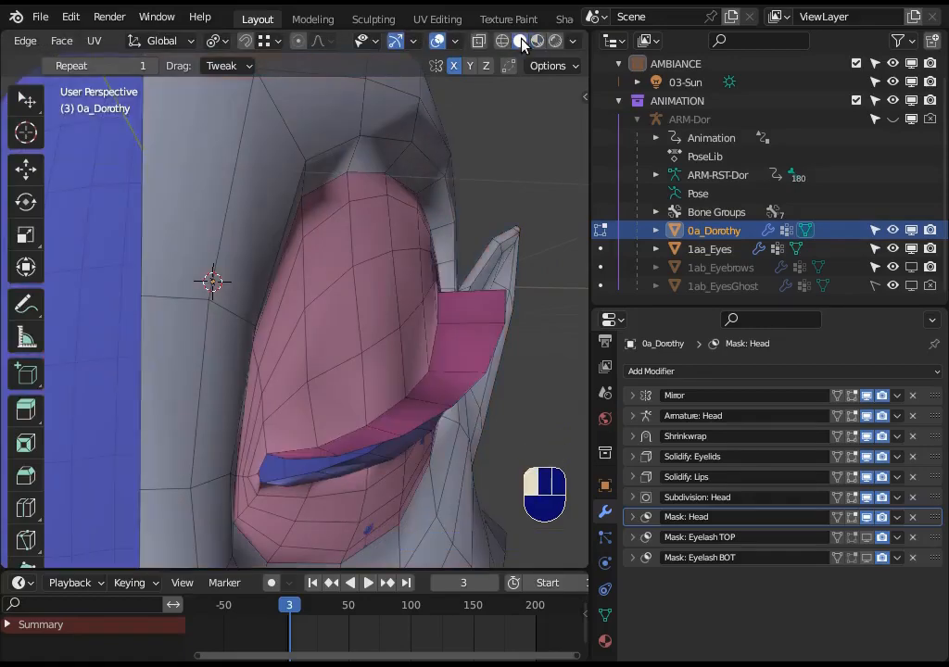
Select face loops along the upper eyelash strip to examine them from the side, then deselect everything.
alt+shift+click(453, 378)
middle_drag(455, 380, 421, 403)
key(alt+a)
alt+shift+click(407, 402)
key(alt+a)
scroll(426, 433, up, 2)
Try to move the outer edge loop of the upper eyelash in edge selection mode.
key(2)
alt+shift+click(424, 421)
key(alt+a)
alt+shift+click(439, 402)
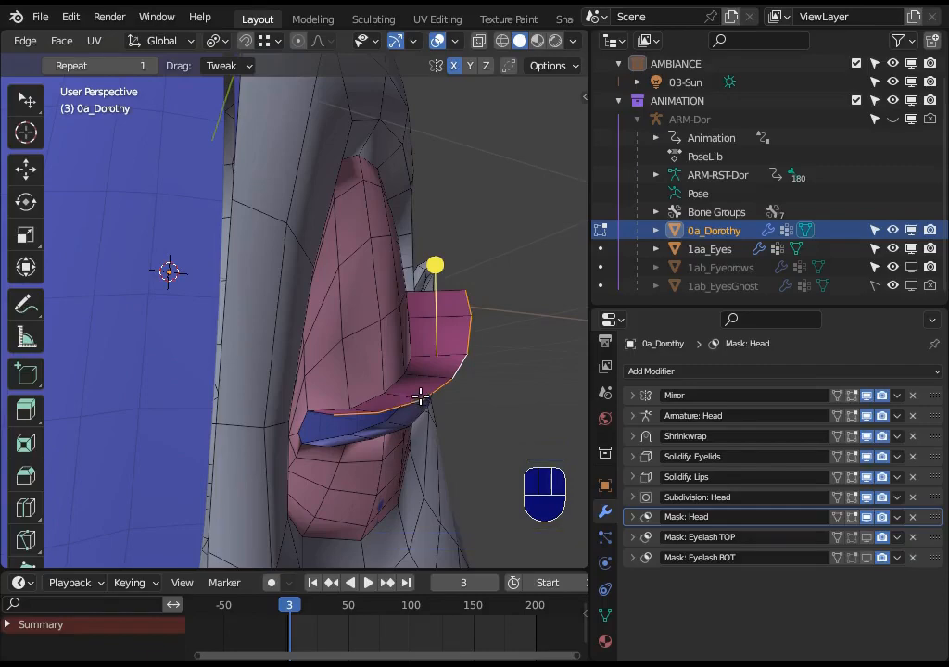
key(g)
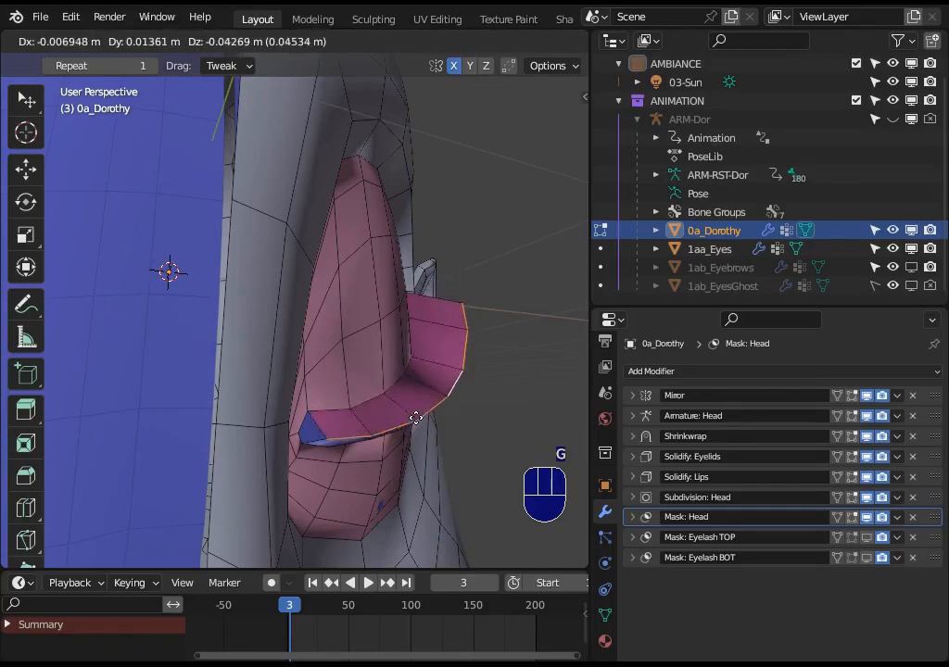
key(Escape)
Examine the upper eyelash's face loop, then the edge loop joining it to the eyelid, in vertex selection mode.
key(3)
alt+shift+click(431, 356)
middle_drag(432, 355, 258, 437)
key(alt+a)
key(2)
alt+shift+click(383, 395)
key(1)
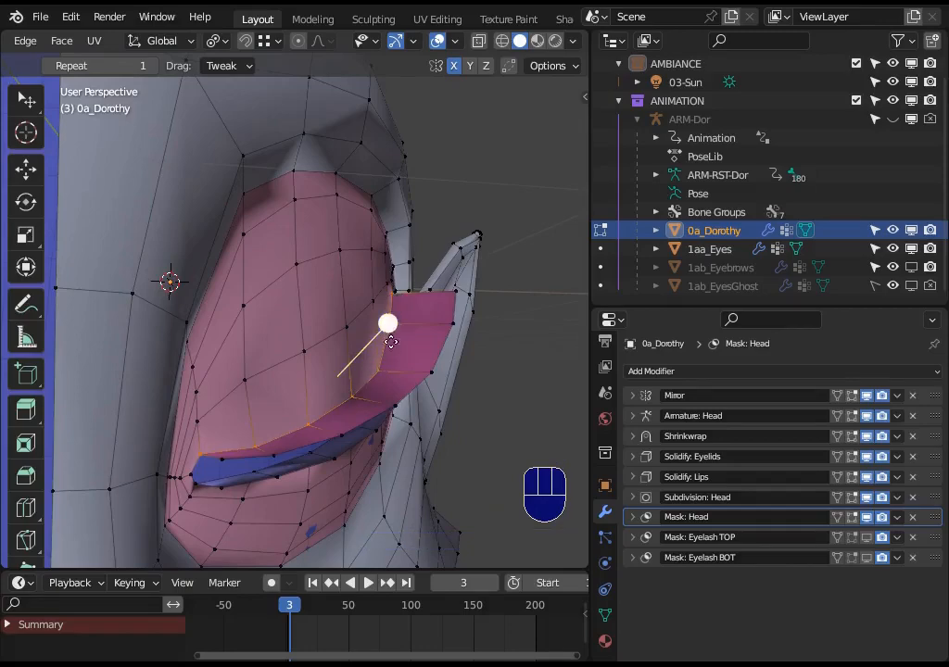
scroll(352, 381, up, 4)
shift+middle_drag(352, 381, 366, 410)
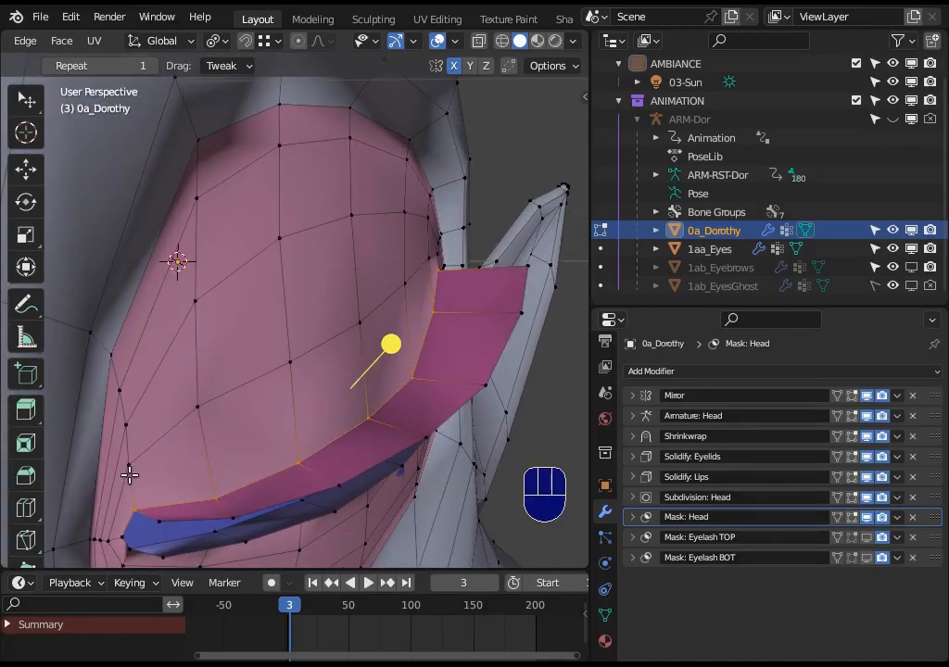
Select the edge loop around the eyelid opening at the base of both eyelashes to examine it, then deselect it.
middle_drag(386, 373, 354, 368)
key(2)
alt+shift+click(354, 423)
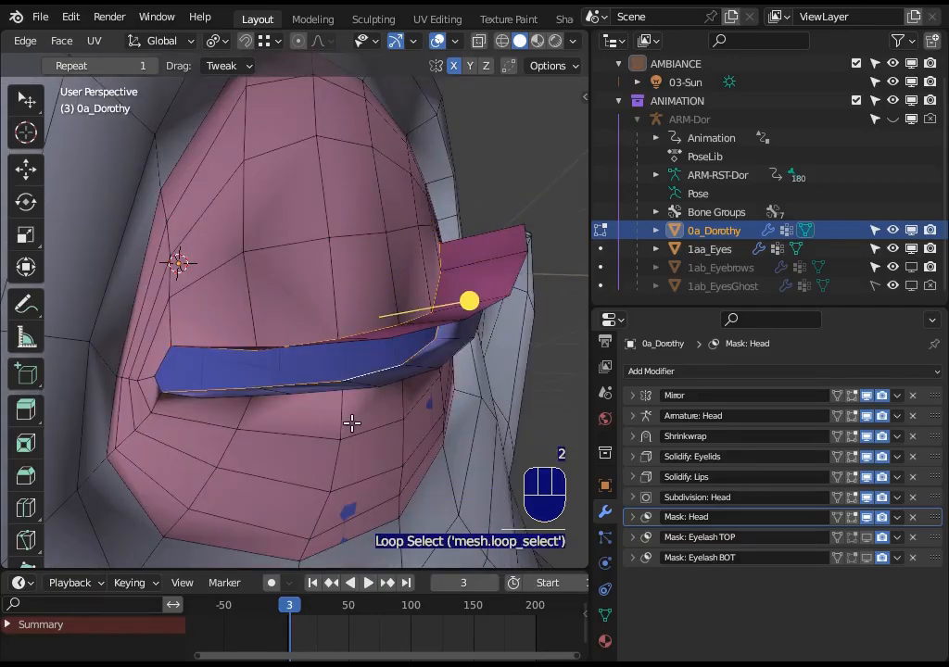
mouse_move(354, 423)
middle_down()
mouse_move(361, 386)
mouse_move(367, 416)
mouse_move(384, 387)
mouse_move(381, 407)
mouse_move(337, 428)
middle_up()
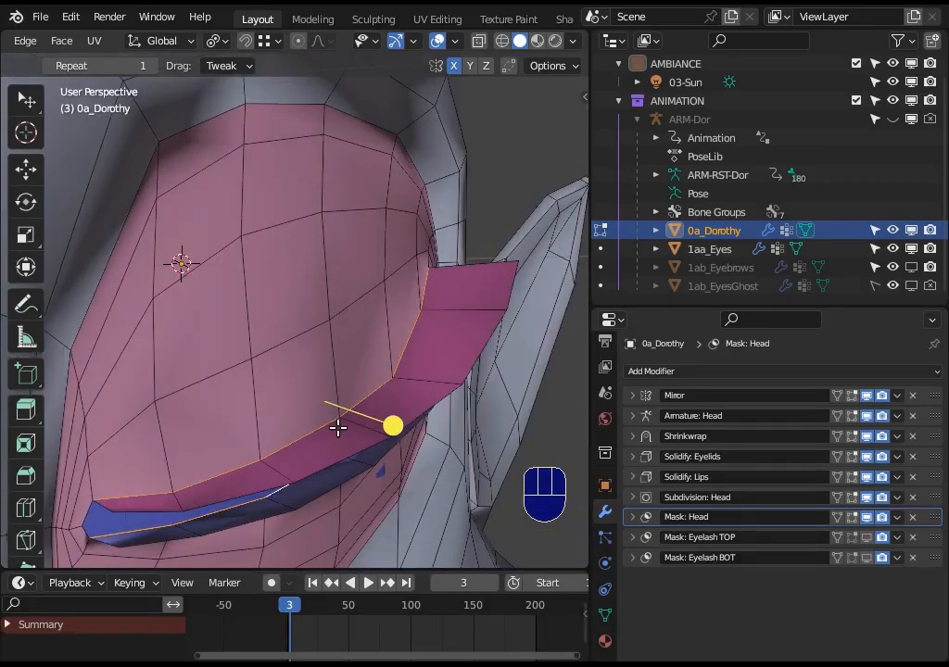
key(alt+a)
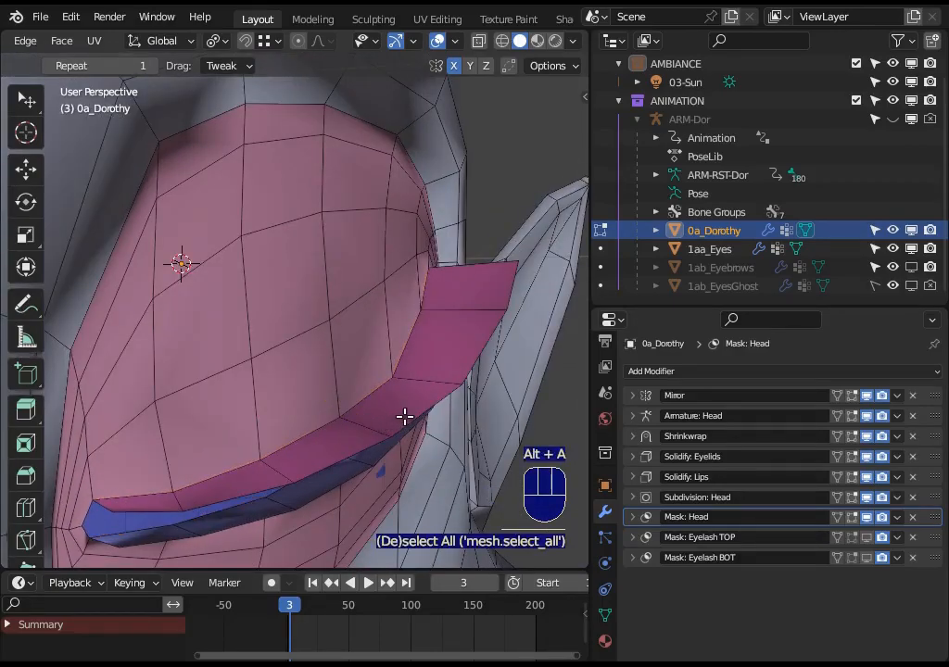
Select the outer edge loops of the eyelash strips one after another to examine their silhouette.
alt+shift+click(410, 439)
middle_drag(410, 439, 343, 436)
alt+shift+click(414, 396)
key(alt+a)
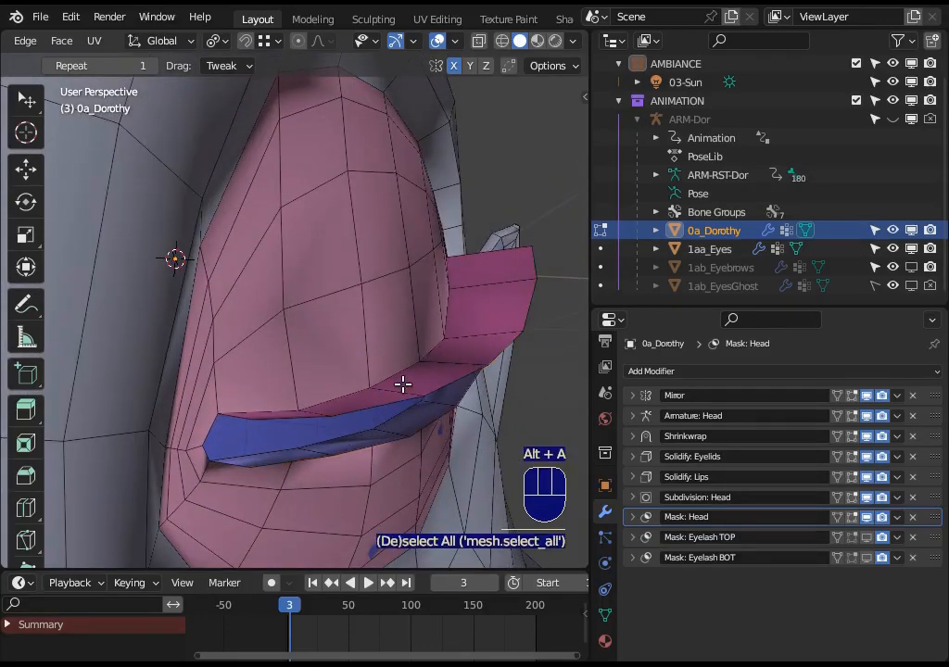
alt+shift+click(452, 390)
Pose ARM-Dor, raising CTL-Eyelid-BBH.Up.[2/3].L and repositioning CTL_Eyelid_BBH.Up.[3/3].L to show how the upper eyelash deforms.
key(g)
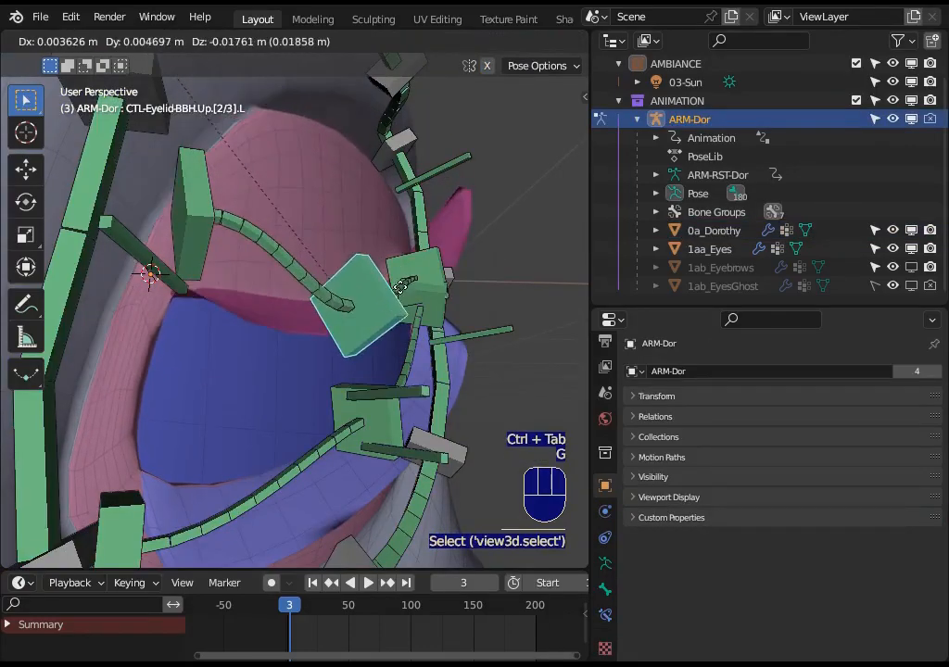
click(371, 176)
middle_drag(371, 176, 305, 199)
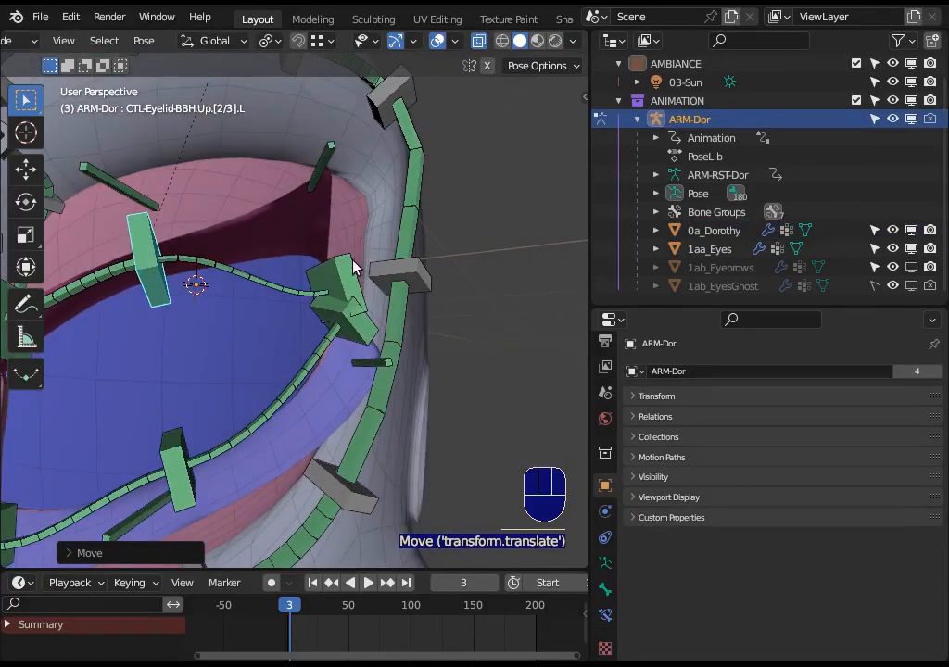
click(347, 252)
key(g)
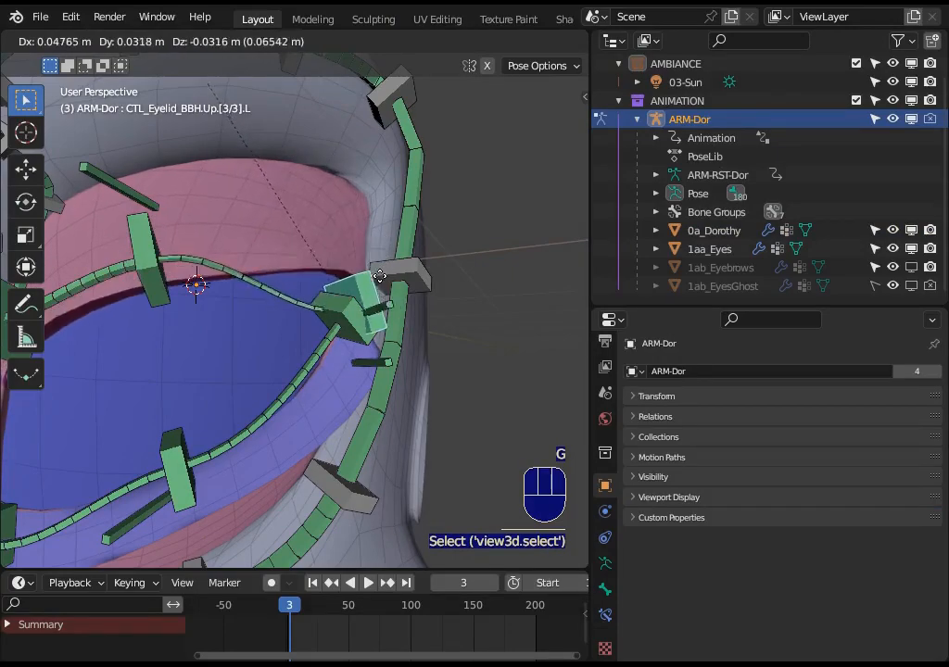
click(373, 247)
Move the outer controls of the left upper eyelid further to test the eyelash deformation from the side.
click(324, 238)
middle_drag(373, 247, 339, 269)
key(g)
click(318, 235)
middle_drag(480, 199, 440, 269)
key(g)
click(380, 322)
Select 0a_Dorothy in Object Mode and turn off viewport display of its Subdivision: Head and Mask: Head modifiers.
middle_drag(381, 322, 398, 333)
key(ctrl+Tab)
click(399, 333)
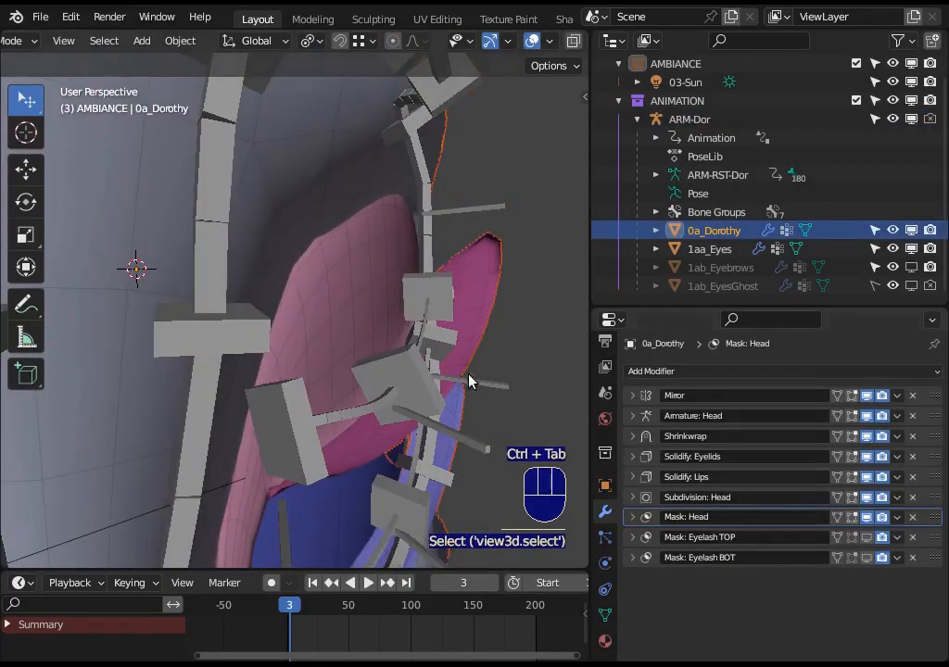
middle_drag(470, 381, 493, 363)
click(869, 497)
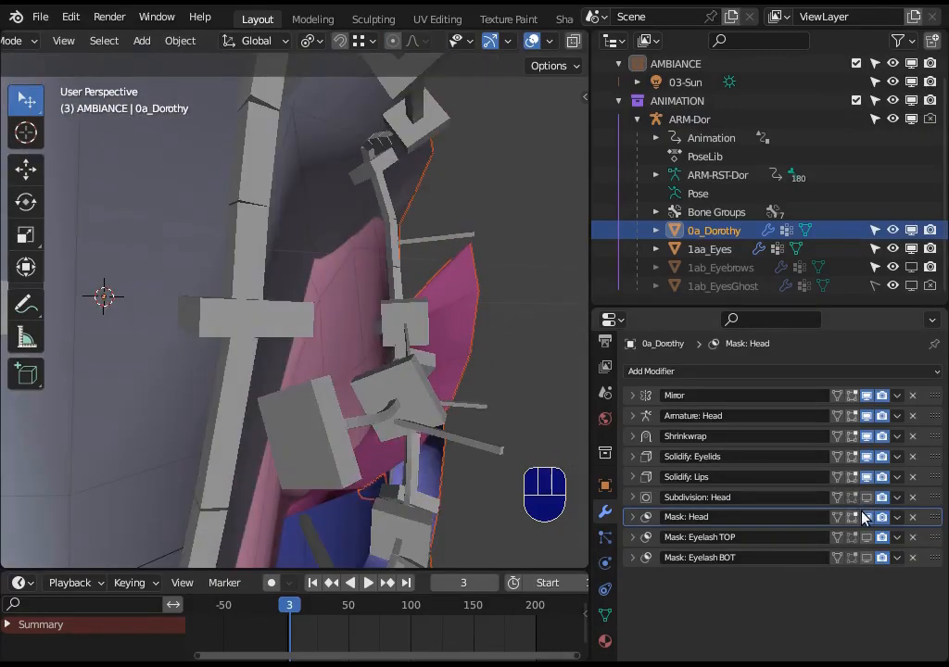
click(867, 497)
click(867, 516)
Return to Pose Mode, move the outer control of the left upper eyelid, and reselect the 0a_Dorothy mesh.
middle_drag(361, 345, 378, 375)
key(ctrl+Tab)
click(378, 376)
key(g)
click(452, 343)
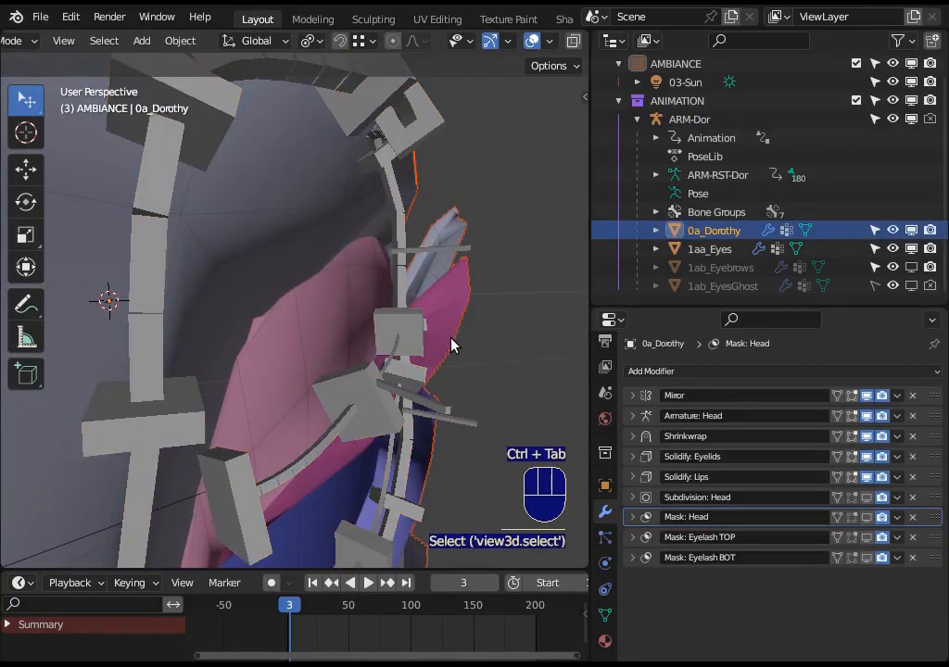
Open the 0a_Dorothy mesh in Edit Mode and preview loop cuts across and along the upper eyelash.
key(Tab)
middle_drag(357, 306, 396, 392)
key(ctrl+r)
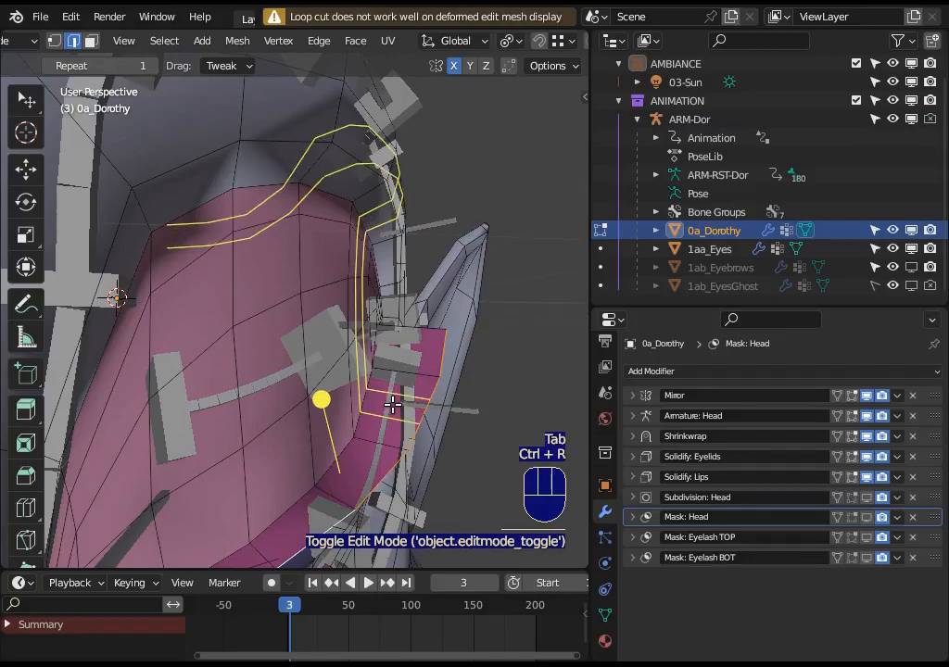
key(ctrl+r)
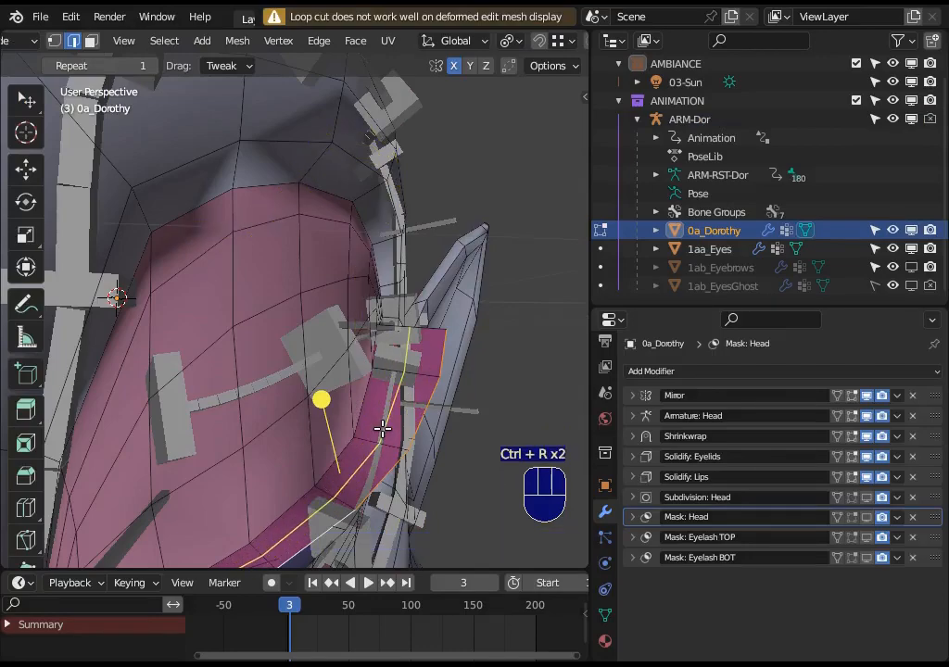
Select the ring of crosswise edges on the upper eyelash strip to examine it, then deselect it.
middle_drag(382, 429, 258, 442)
key(alt+a)
ctrl+alt+shift+click(341, 413)
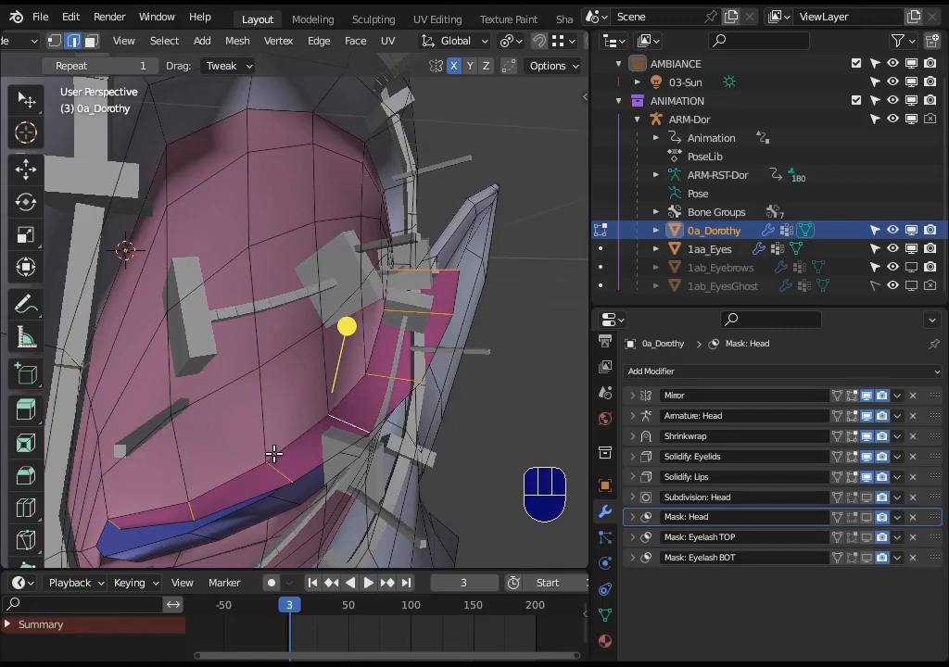
key(alt+a)
Add a lengthwise loop cut along the upper eyelash strip and try moving the new edge loop.
key(ctrl+r)
middle_drag(364, 415, 422, 389)
key(ctrl+r)
click(402, 400)
click(402, 400)
key(g)
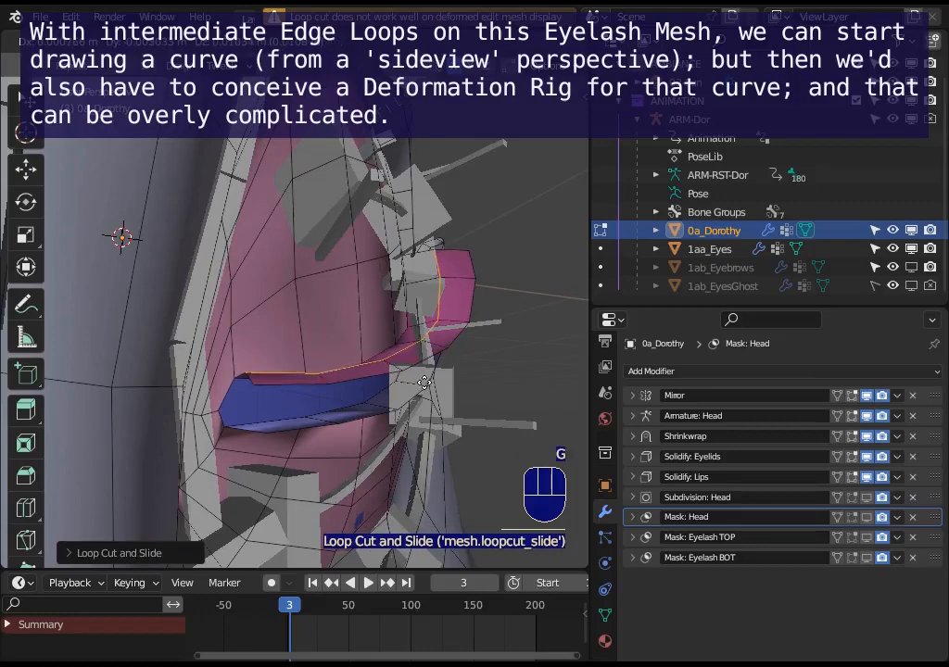
right_click(425, 383)
Select the outer edge loop of the upper eyelash and move it upward to curl the lash.
key(alt+a)
alt+click(462, 337)
middle_drag(462, 339, 439, 358)
key(g)
click(447, 318)
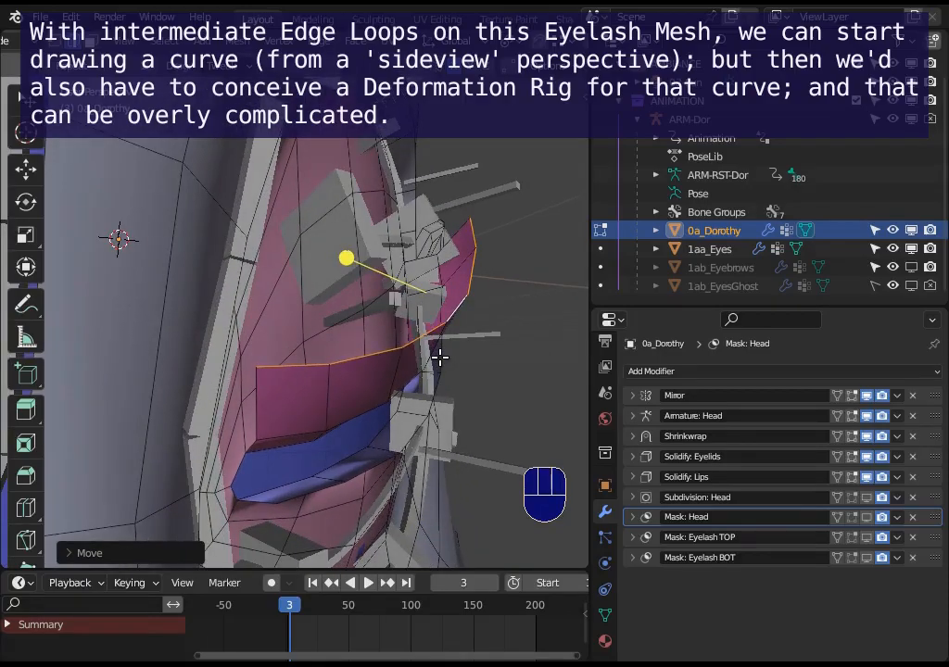
Examine the 0a_Dorothy mesh in Edit Mode and its vertex group list down to the DEF_Eyelash groups, highlighting the DEF prefix.
key(Tab)
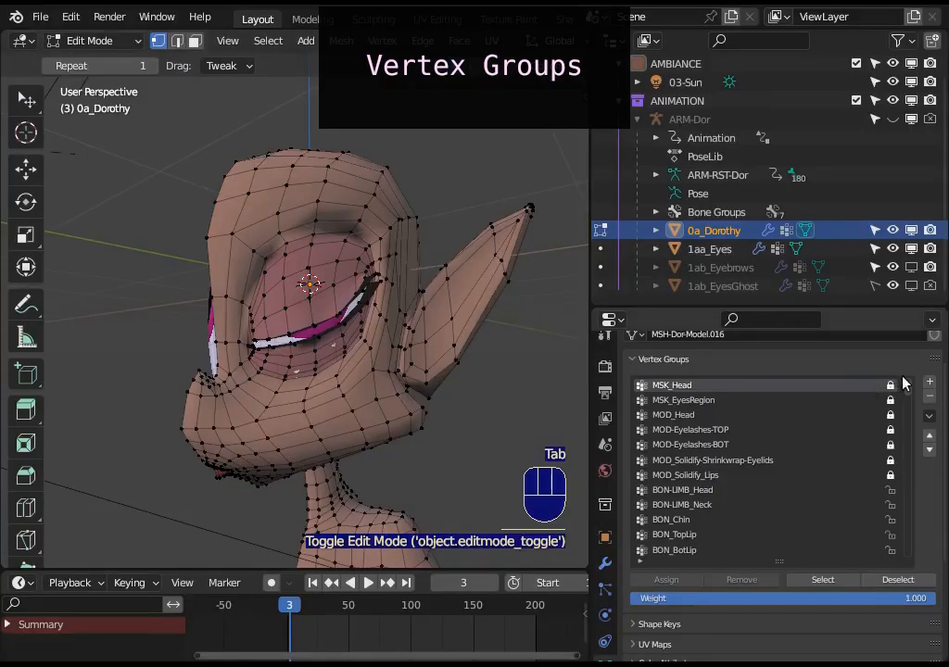
key(a)
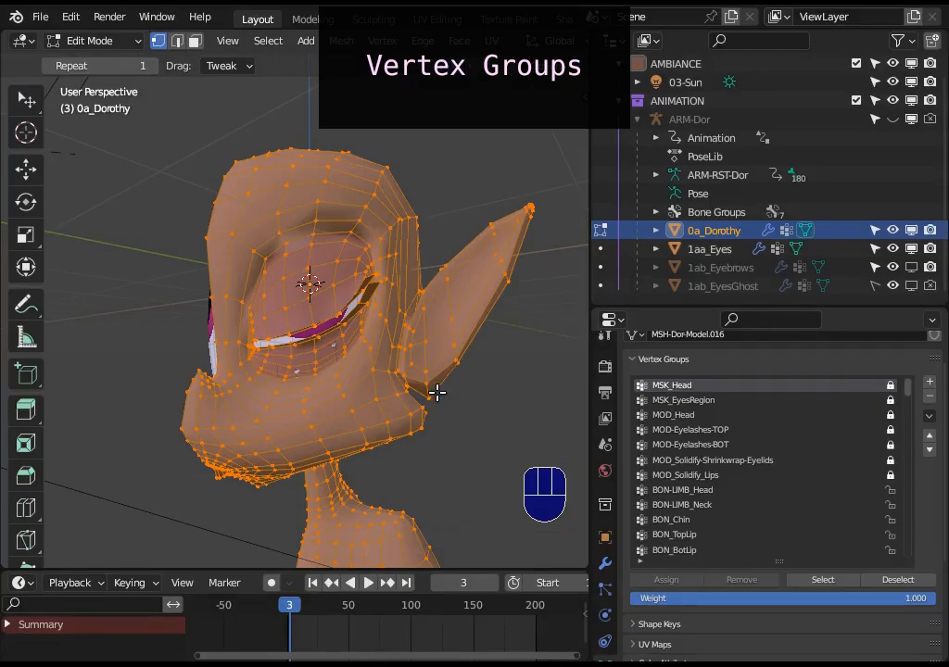
key(alt+a)
drag(907, 394, 904, 576)
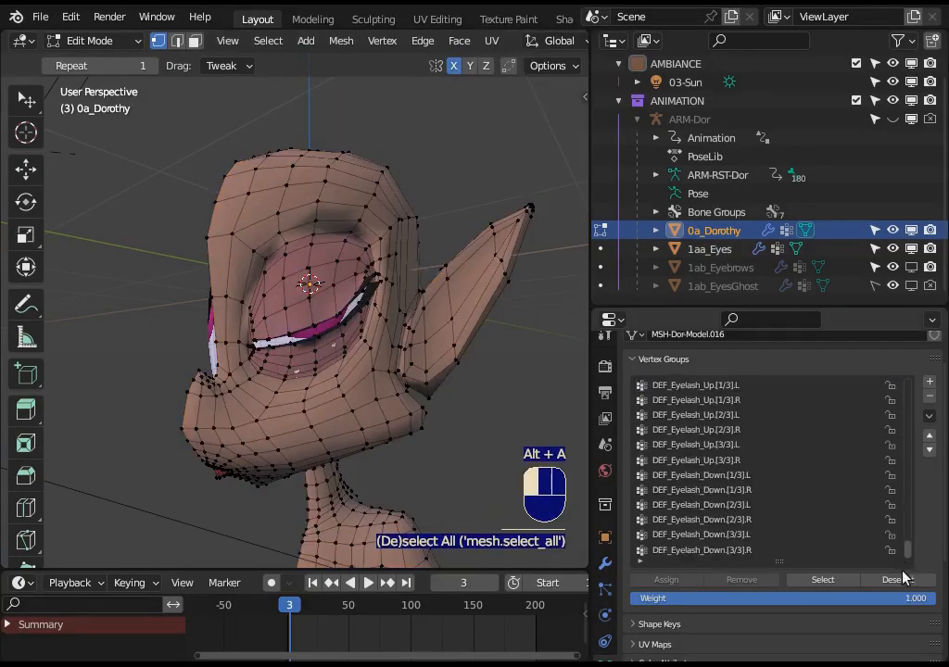
double_click(660, 554)
key(shift+Left)
key(shift+Left)
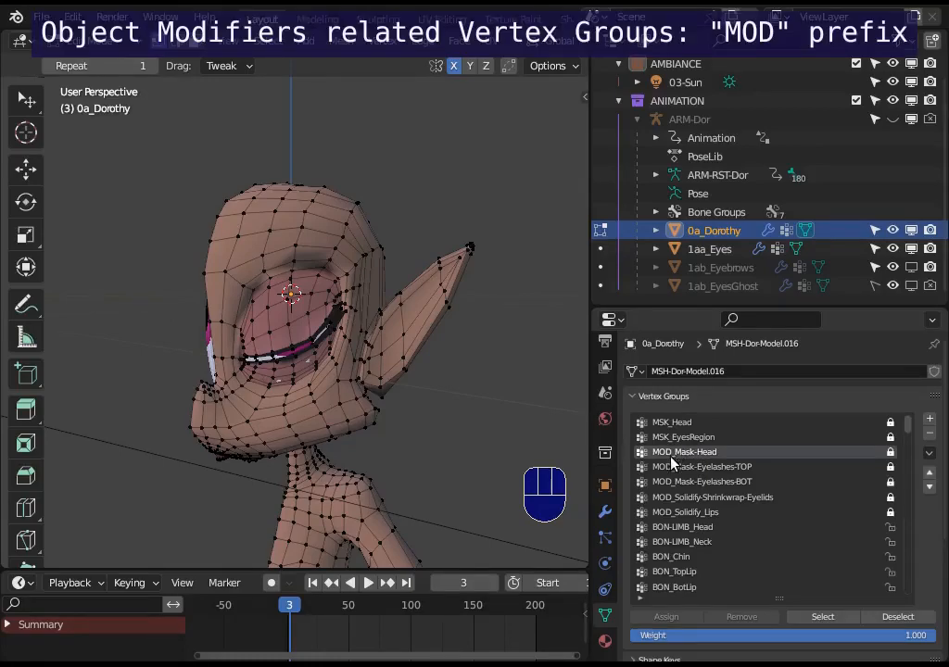
Highlight the MOD prefix in the MOD_Mask-Head vertex group's name and select that group's vertices on the head.
double_click(676, 453)
key(Home)
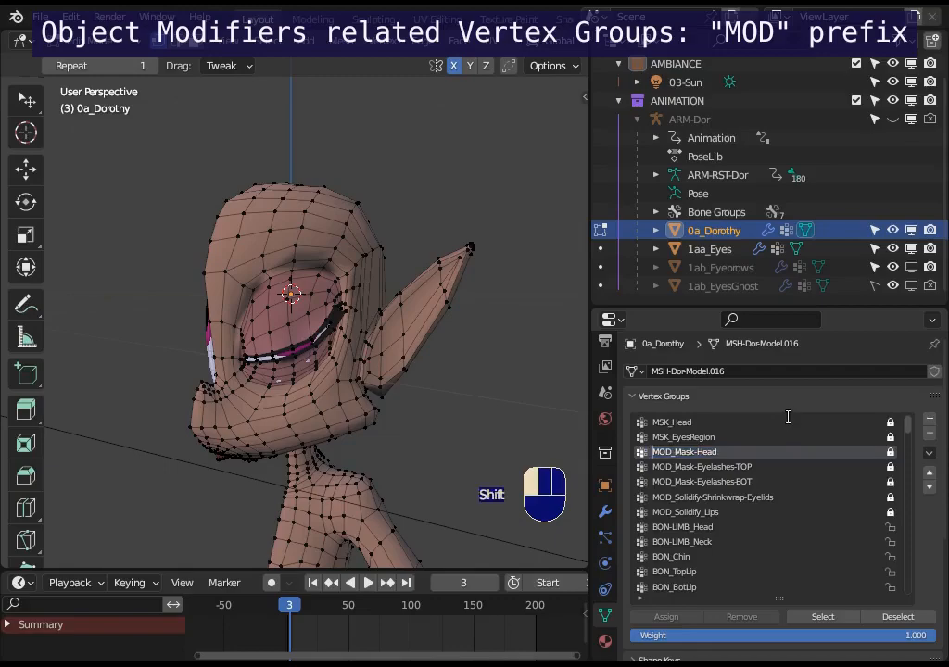
key(shift+Right)
key(shift+Right)
key(shift+Right)
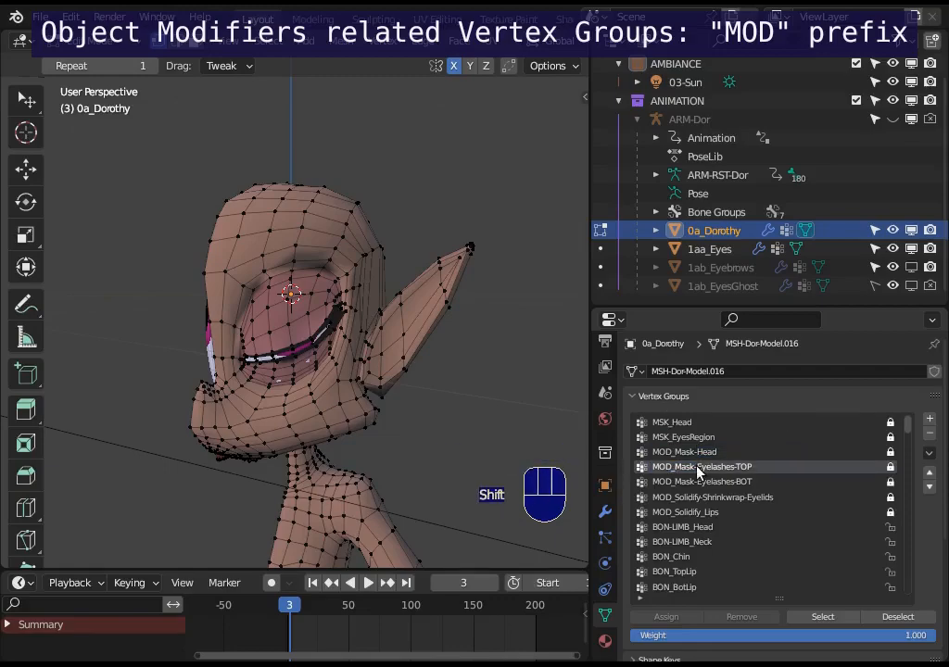
click(823, 616)
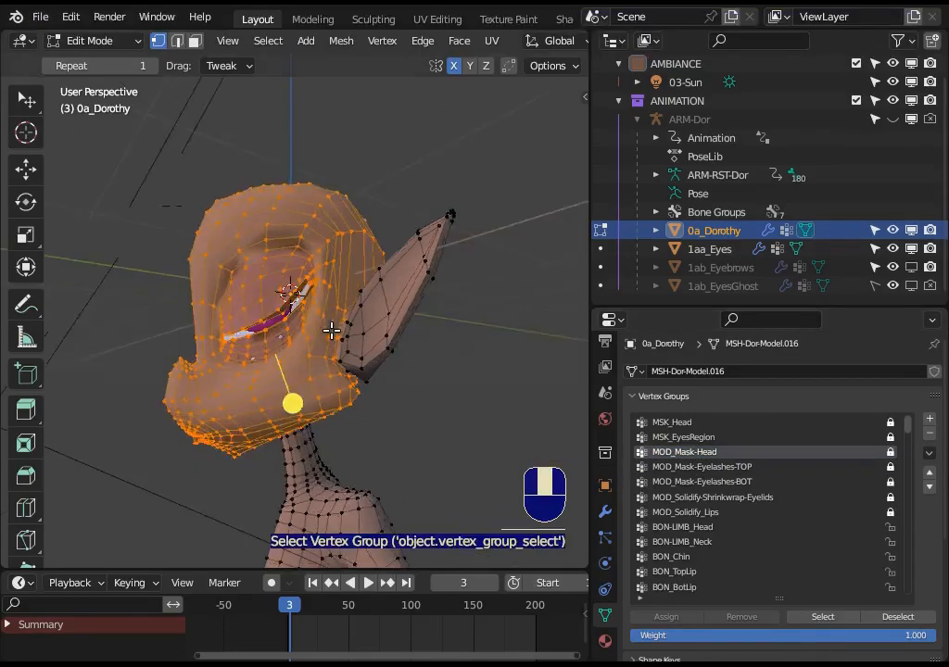
middle_drag(331, 328, 376, 380)
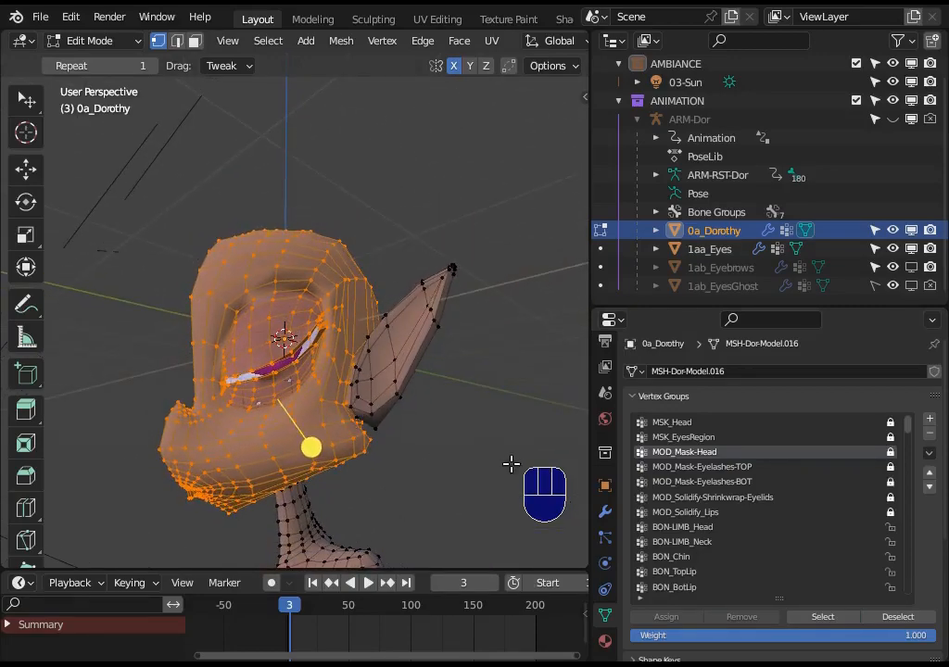
Select only the vertices of the MOD_Mask-Eyelashes-TOP group, examine them up close, and deselect them.
key(alt+a)
click(701, 467)
click(823, 616)
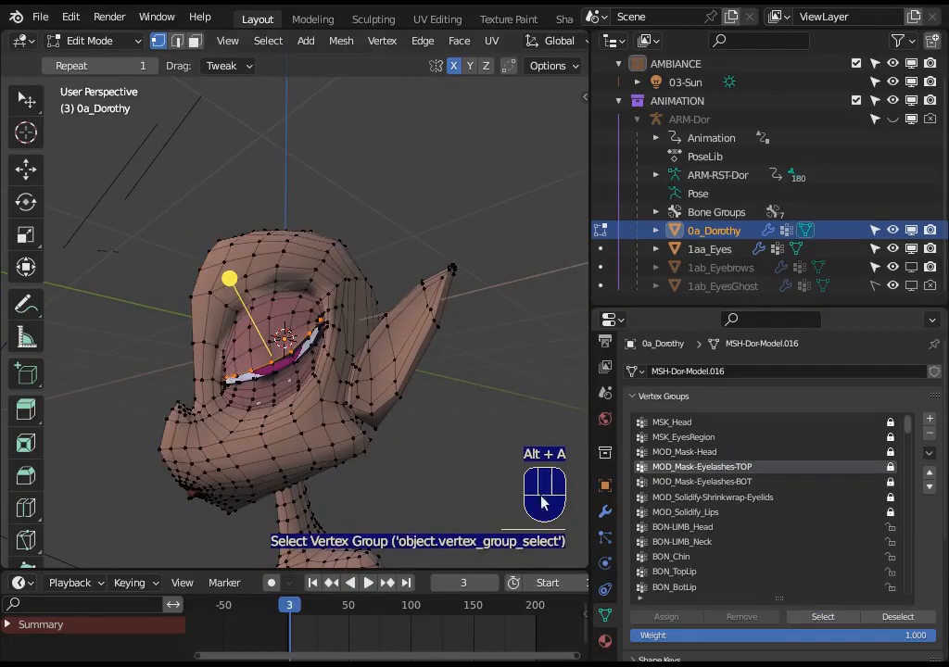
scroll(233, 376, up, 3)
middle_drag(233, 377, 352, 400)
key(alt+a)
Compare the MOD_Mask-Eyelashes-BOT and MOD_Mask-Eyelashes-TOP vertex groups by making each one active in turn.
click(714, 480)
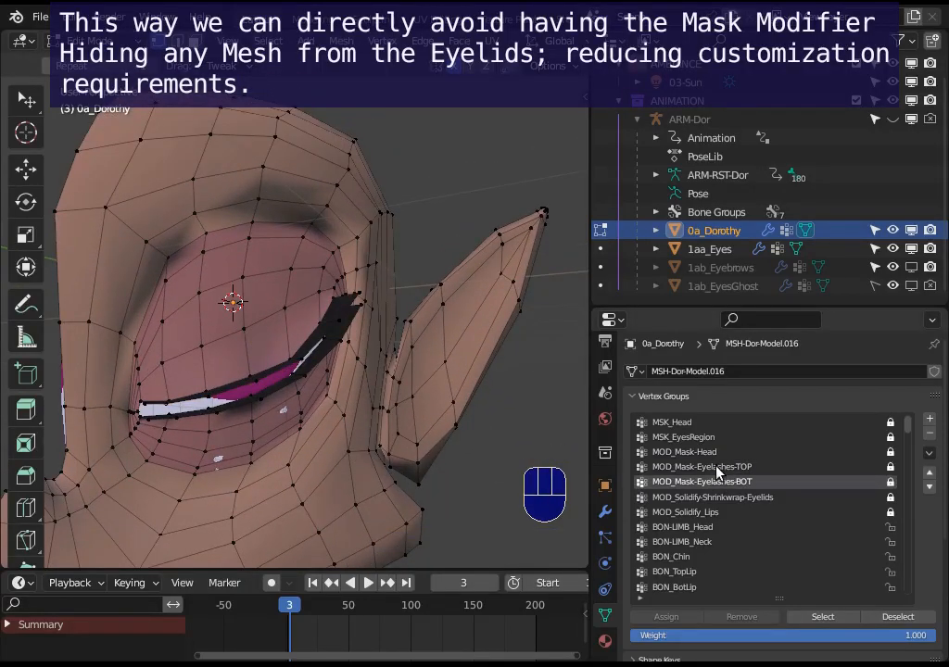
click(713, 465)
click(713, 482)
click(714, 466)
click(716, 482)
click(719, 466)
click(720, 482)
Select the vertices of the MOD_Shrinkwrap-Solidify-Eyelids vertex group to examine the eyelid region.
middle_drag(370, 435, 482, 454)
click(680, 498)
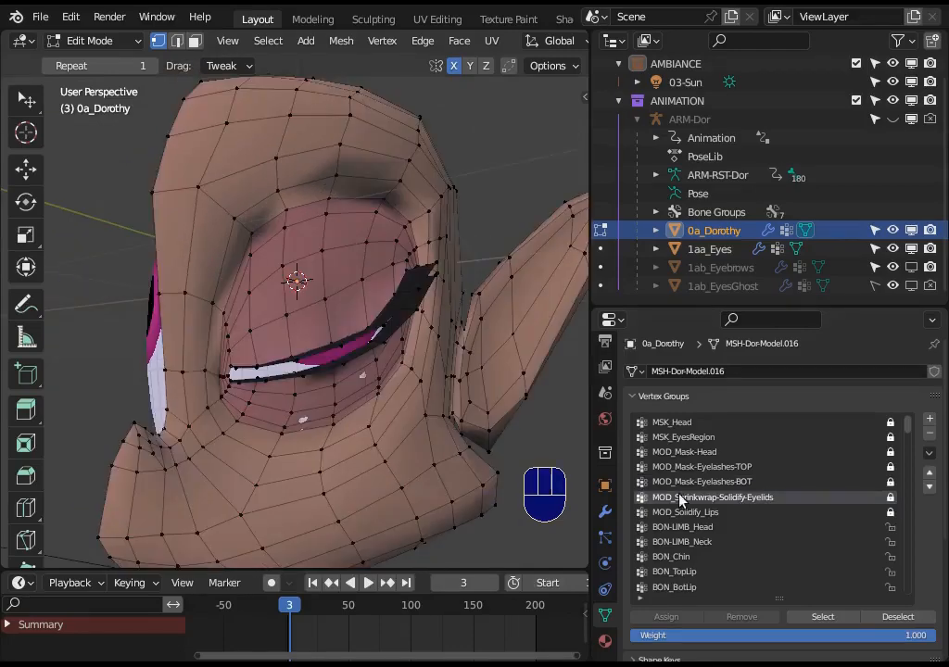
click(823, 619)
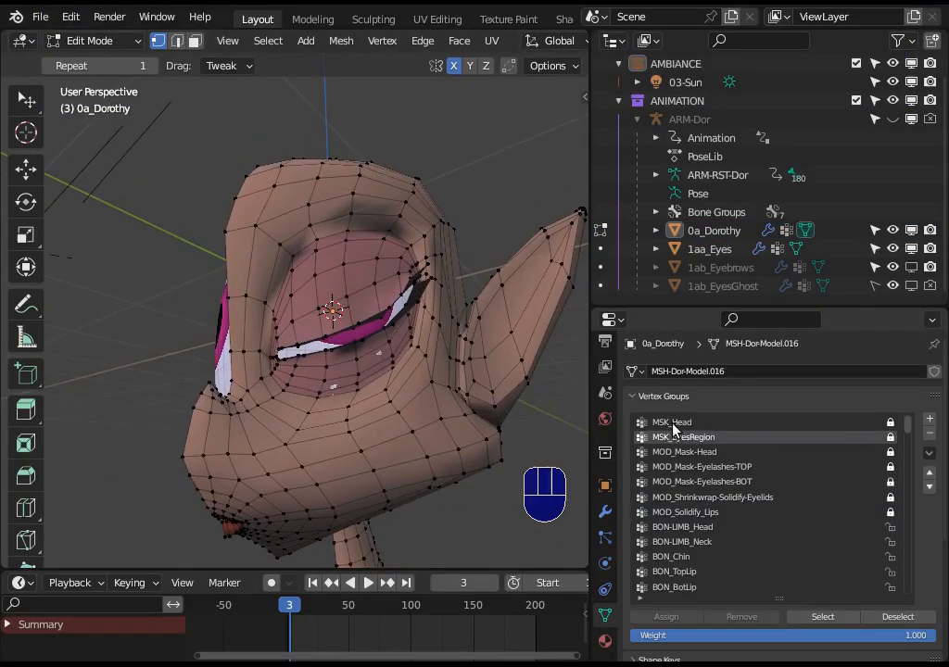
Point out the MSK prefix by opening the MSK_Head vertex group's name for editing without changing it.
double_click(675, 423)
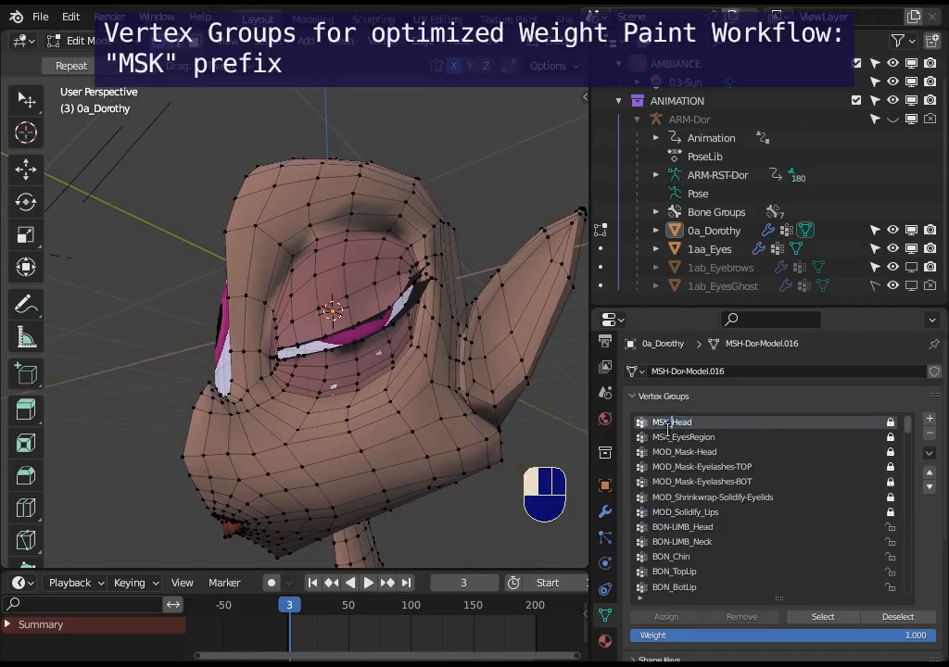
key(Down)
key(Up)
key(Down)
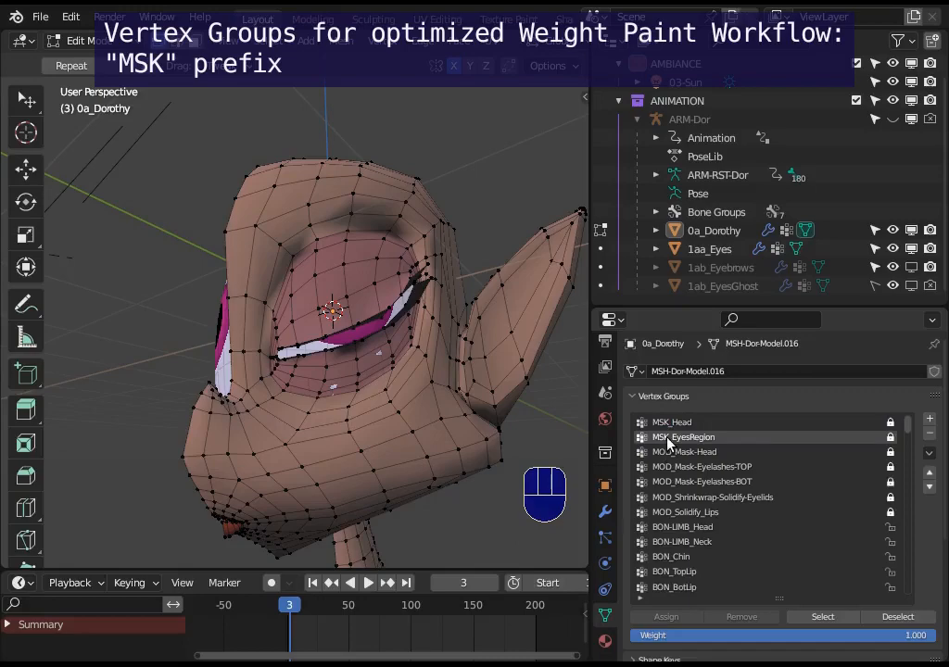
Select the vertices of the MSK_Head vertex group and hide the rest of the mesh.
click(671, 423)
click(821, 616)
key(r)
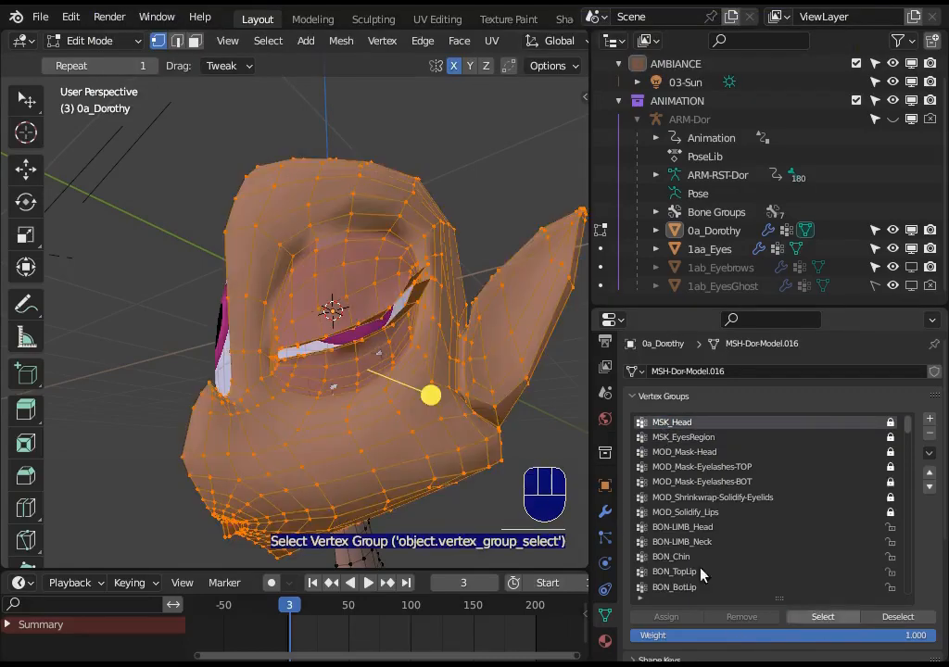
middle_drag(436, 449, 249, 347)
key(shift+h)
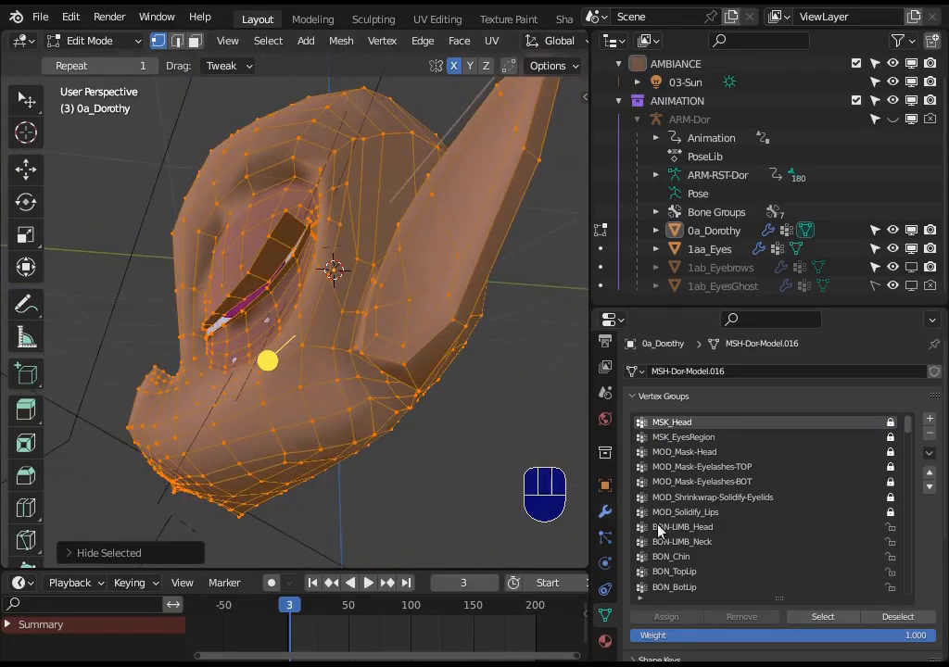
Select only the MSK_EyesRegion group's vertices, hide everything else, and clear the selection.
key(alt+a)
click(639, 437)
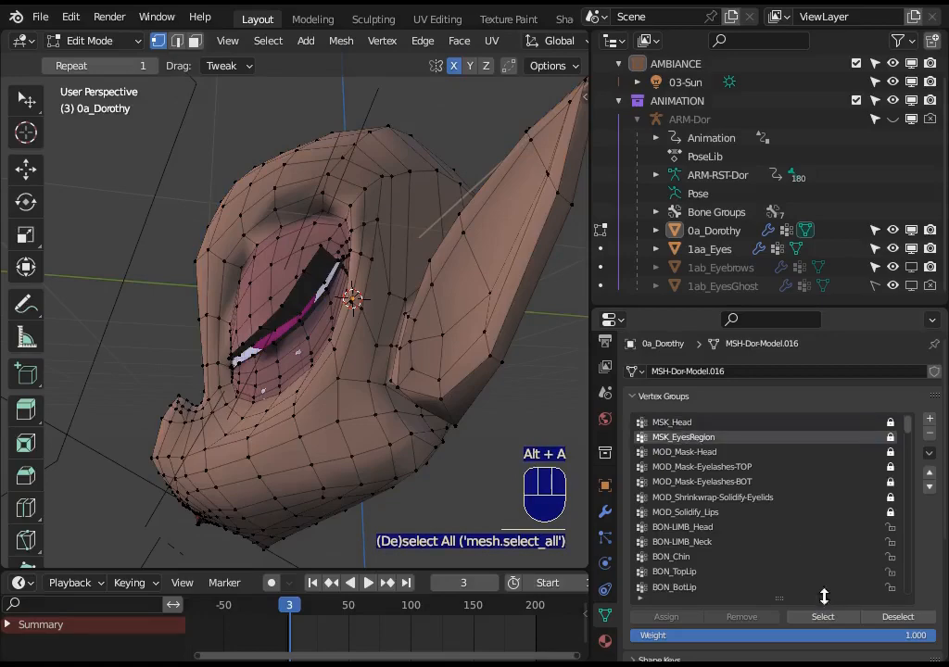
click(821, 617)
middle_drag(318, 343, 431, 349)
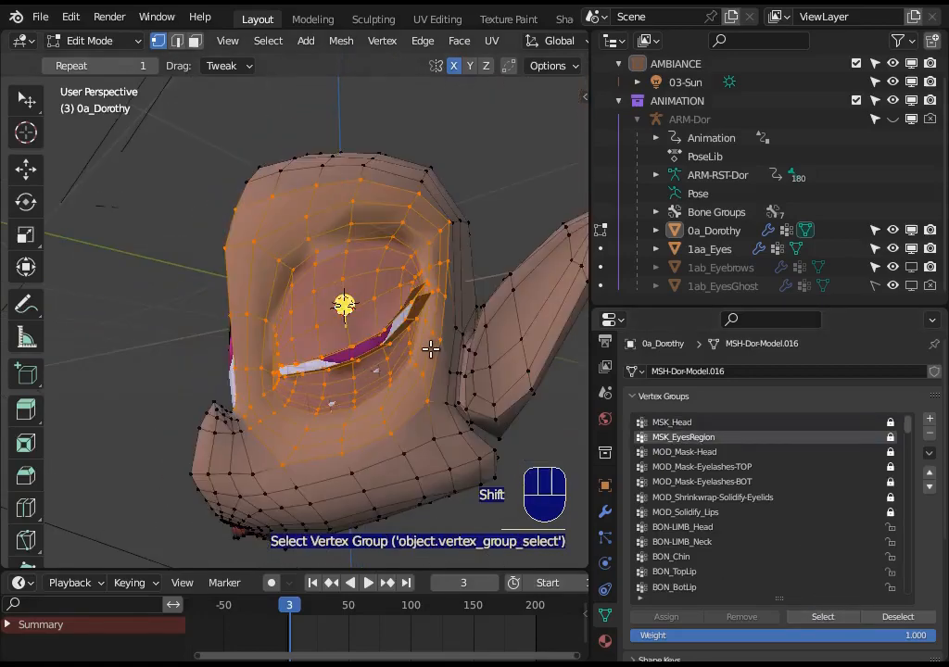
key(shift+h)
key(alt+a)
middle_drag(377, 364, 355, 434)
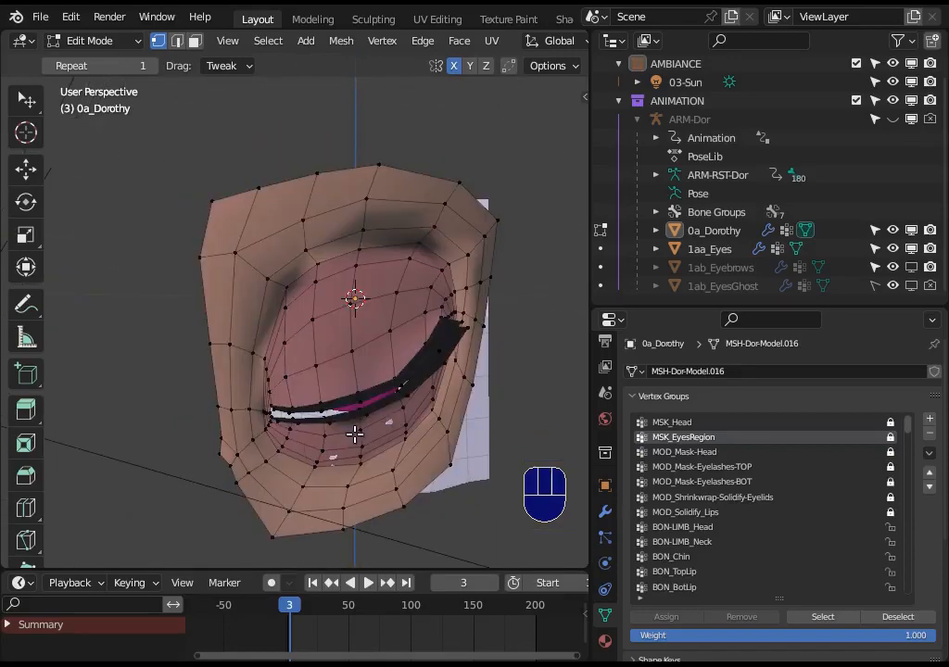
Examine the isolated eye region and eye meshes from the side, back and front, box-selecting the empty area behind them.
shift+middle_drag(451, 358, 232, 396)
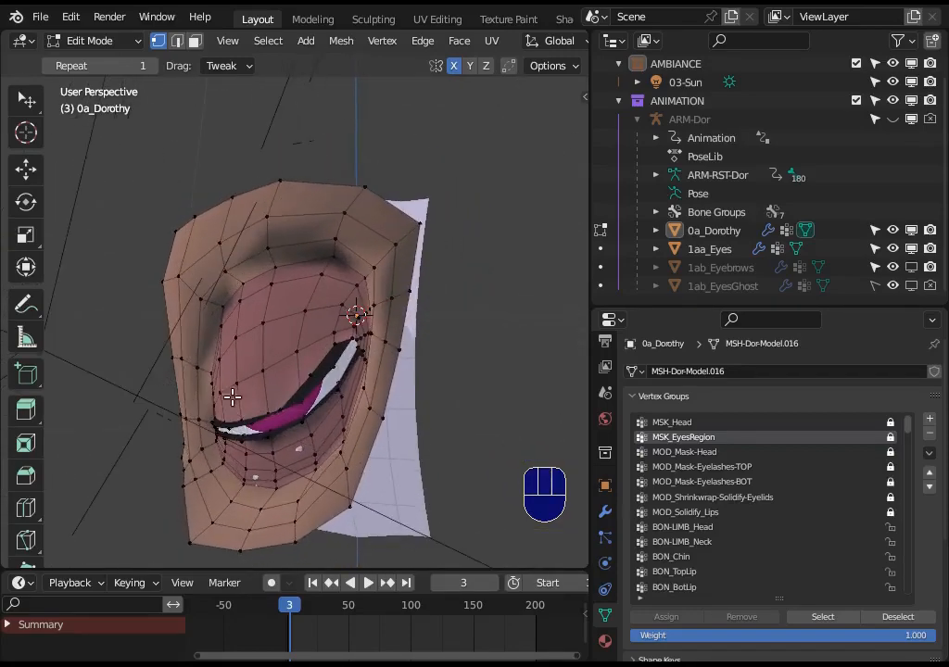
middle_drag(194, 312, 195, 271)
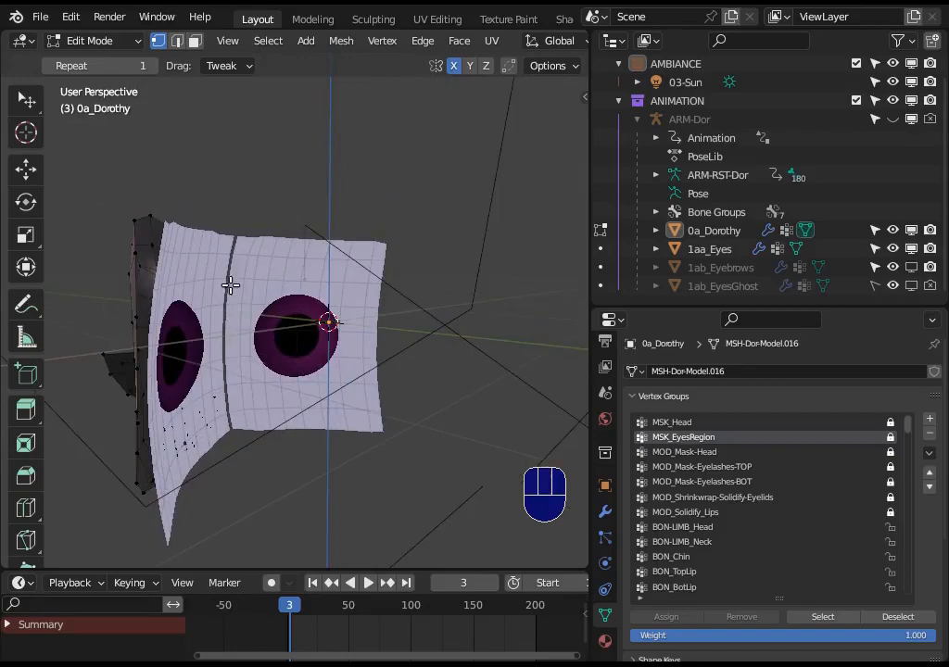
middle_drag(341, 417, 319, 237)
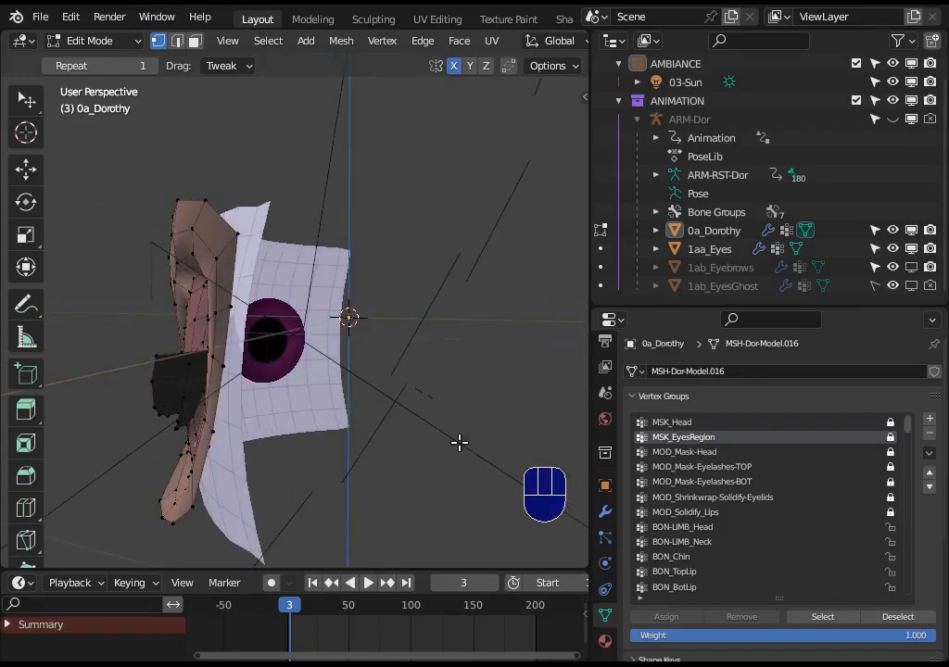
scroll(299, 327, down, 3)
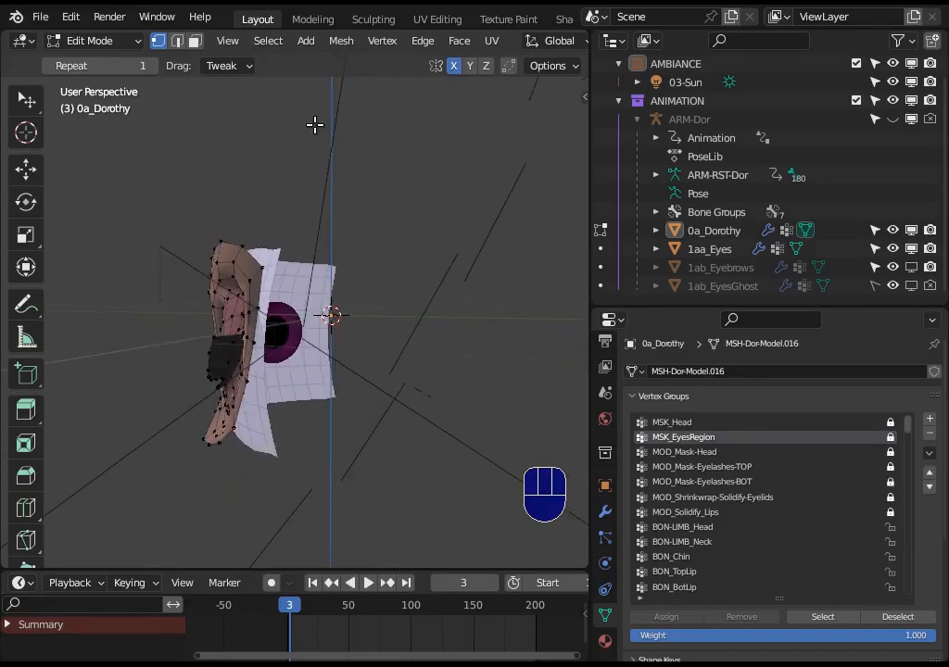
key(b)
drag(320, 176, 484, 487)
key(b)
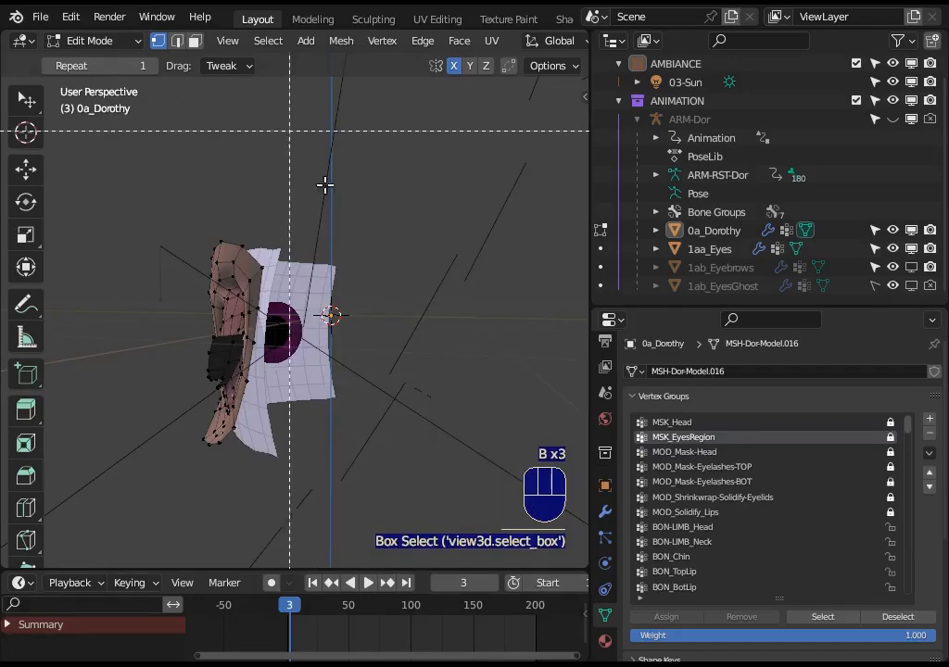
middle_drag(126, 277, 445, 278)
click(687, 423)
click(686, 436)
scroll(351, 407, up, 3)
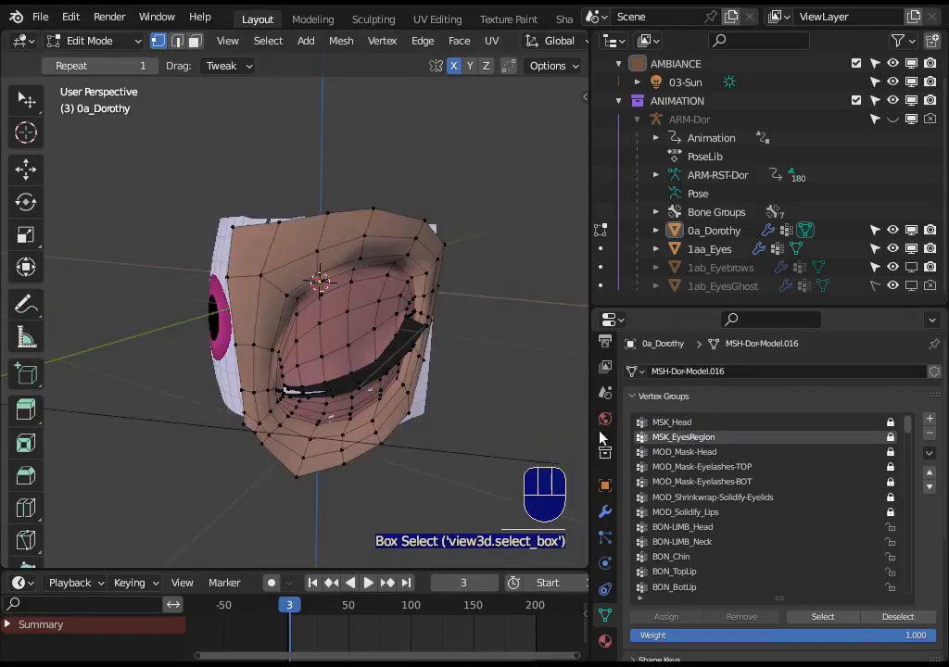
Reveal all hidden parts of the mesh and deselect everything.
middle_drag(351, 407, 572, 438)
key(alt+h)
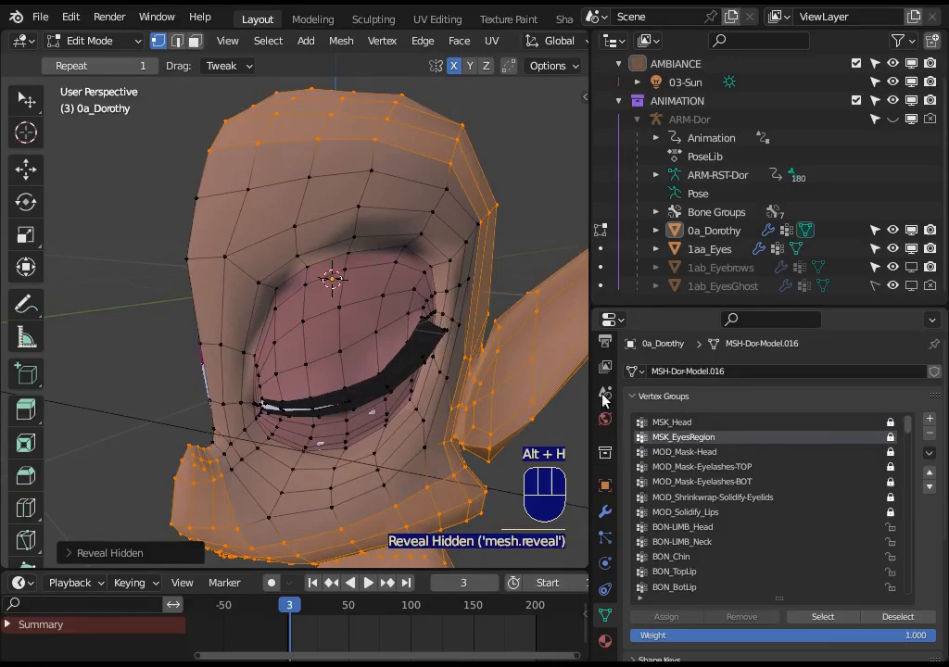
key(alt+a)
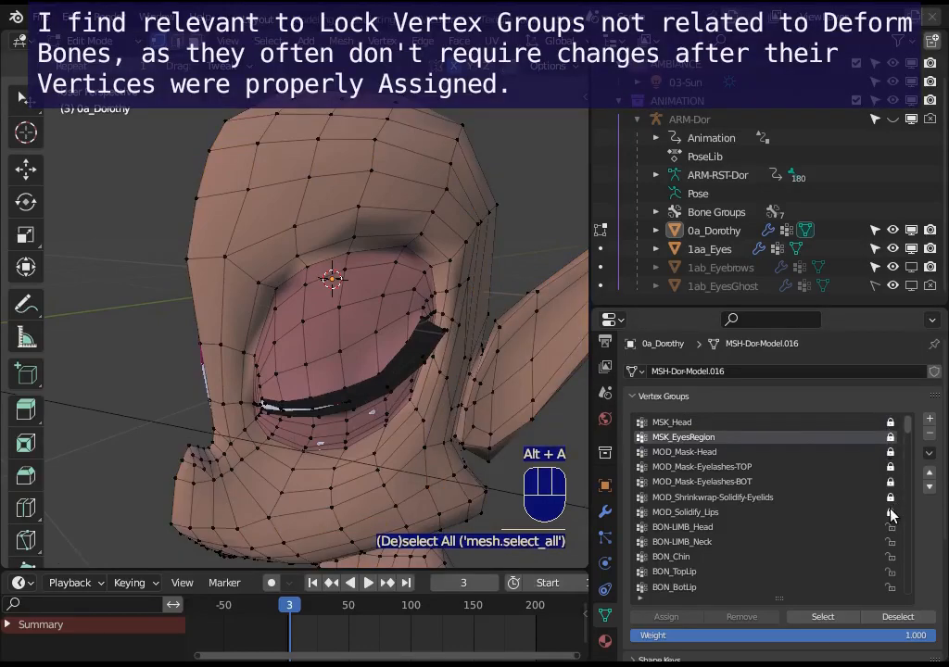
middle_drag(427, 289, 401, 395)
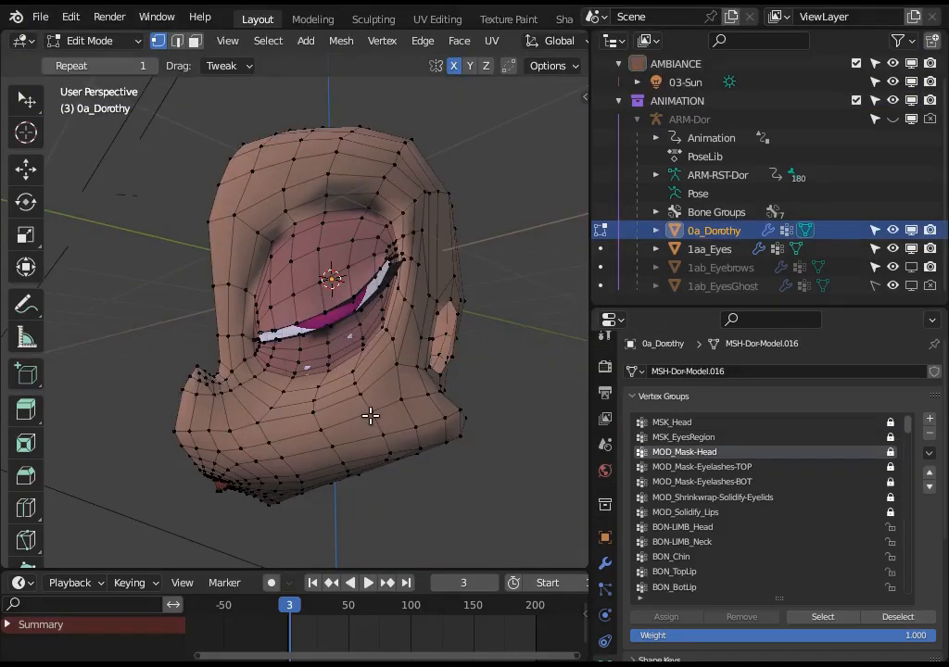
Rename the MOD_Mask-Head vertex group as MOD_Mask-Headd.
double_click(741, 451)
key(Return)
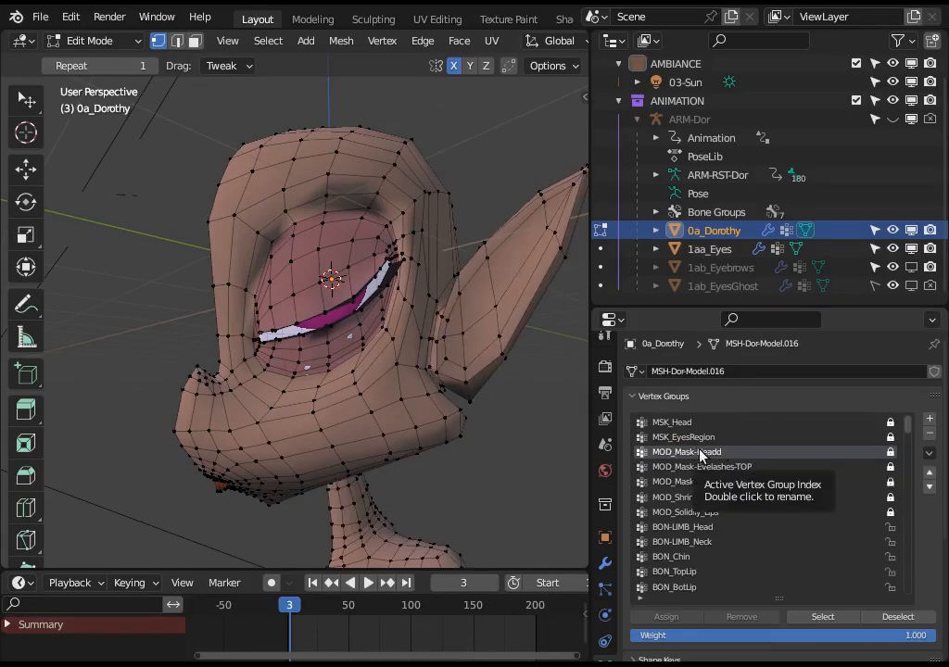
Expand the Mask: Head modifier and set its vertex group to MOD_Mask-Headd.
click(605, 562)
click(631, 517)
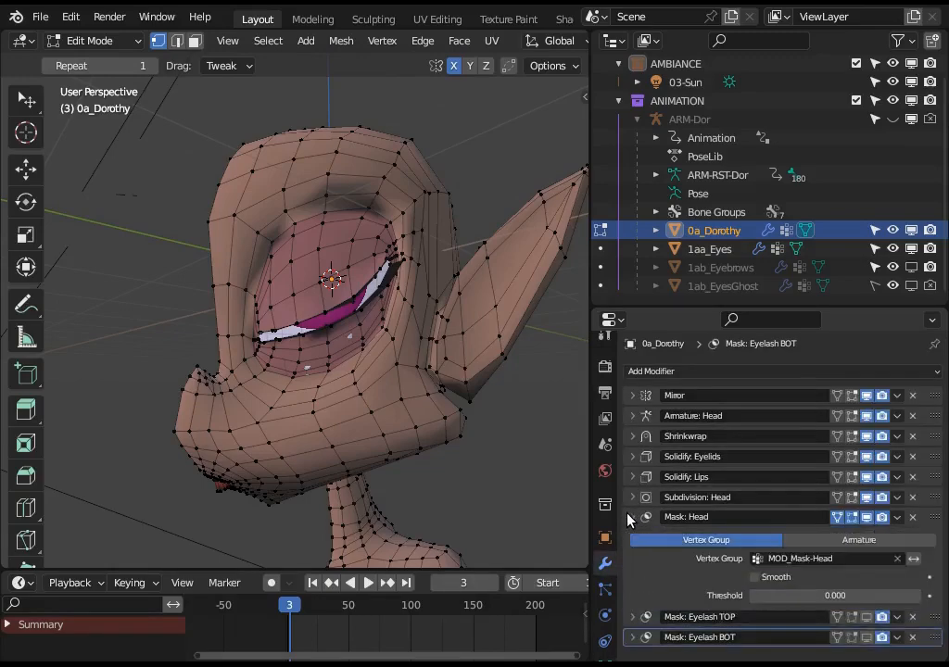
click(833, 567)
click(839, 565)
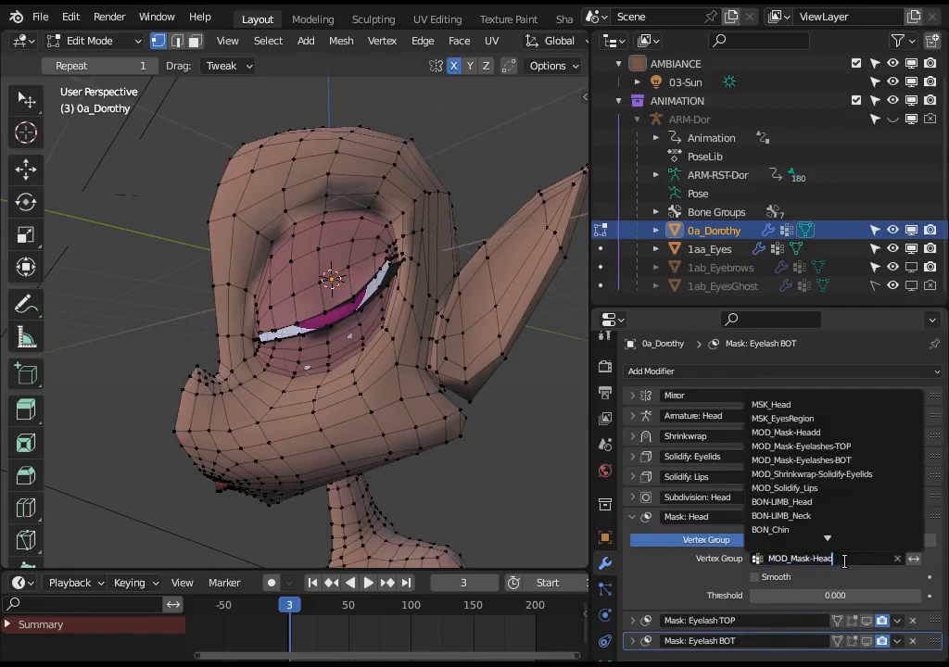
click(824, 433)
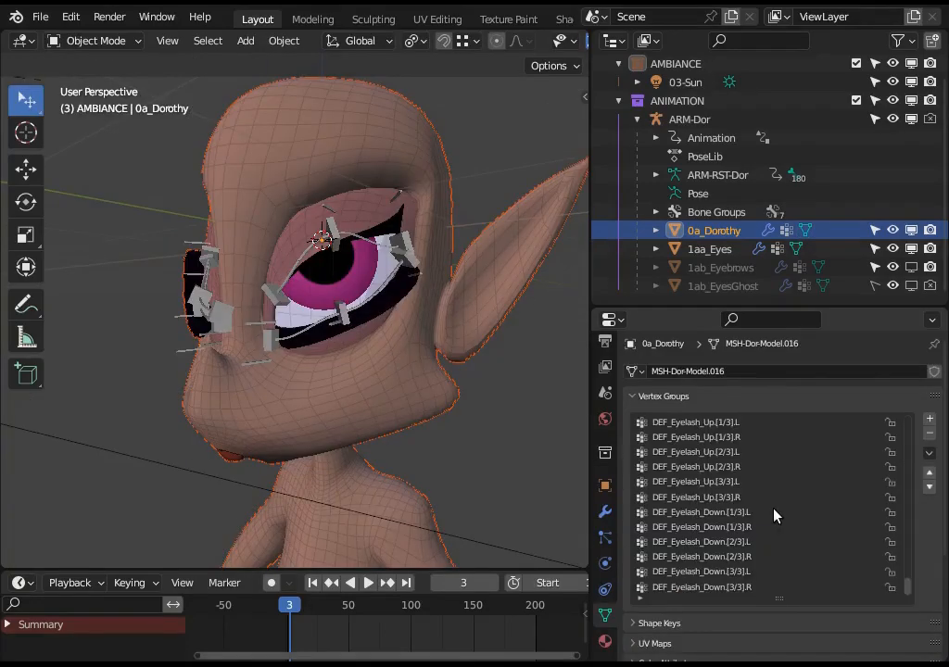
Rename the DEF_Eyelid_BB.Up.[1/2].L vertex group as DEFFFFFFFFFF_Eyelid_BB.Up.[1/2].L.
scroll(774, 516, up, 3)
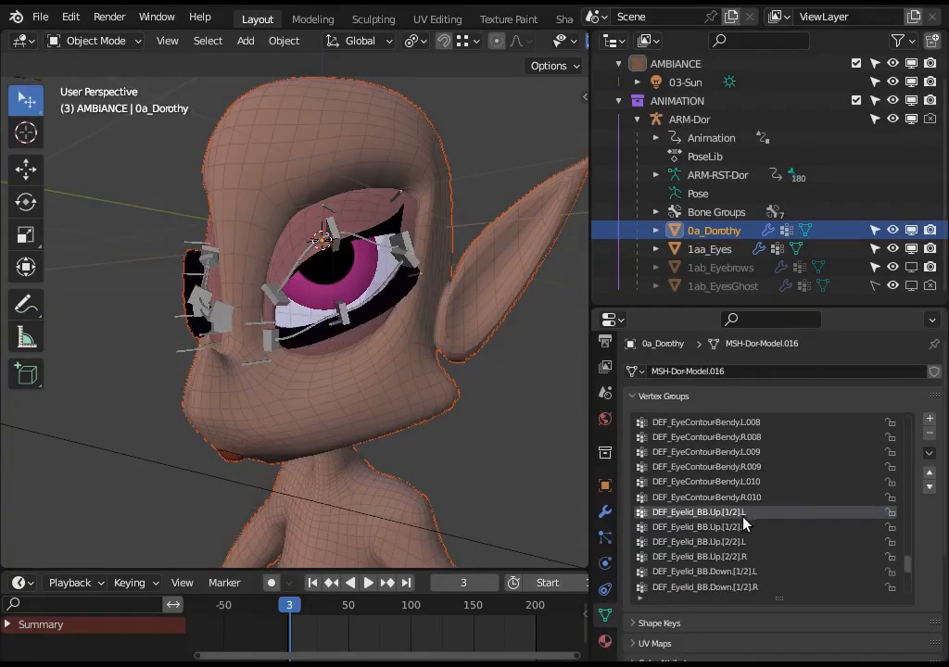
double_click(681, 516)
text(FFFFFFFFF)
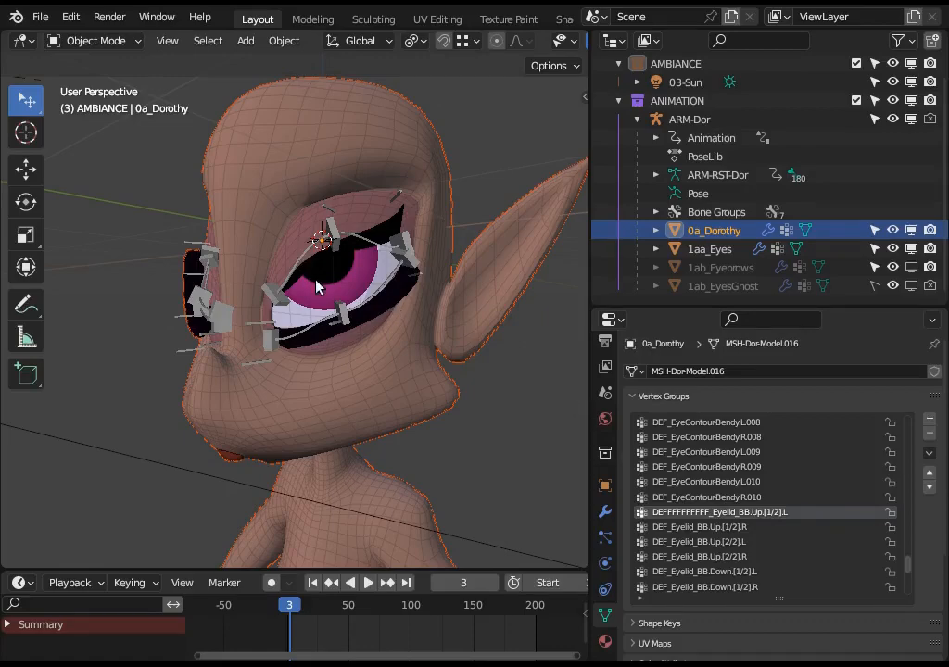
Rename the DEFFFFFFFFFF_Eyelid_BB.Up.[1/2].L vertex group as DEF_Eyelid_BB.Up.[1/2].L.
double_click(674, 514)
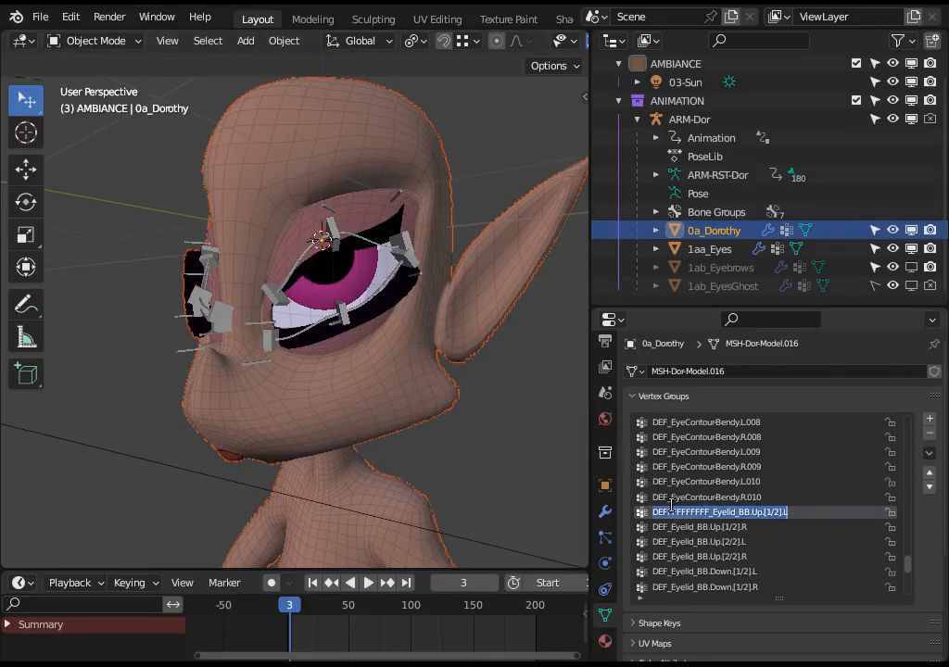
click(670, 512)
key(shift+Right)
key(shift+Right)
key(shift+Right)
key(shift+Right)
key(shift+Right)
key(shift+Right)
key(shift+Right)
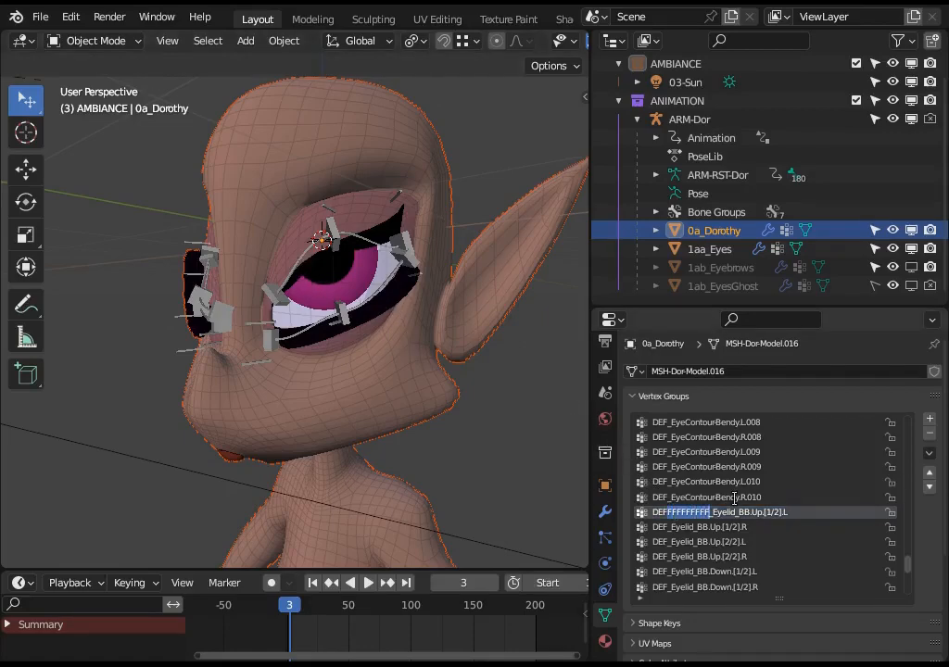
key(Delete)
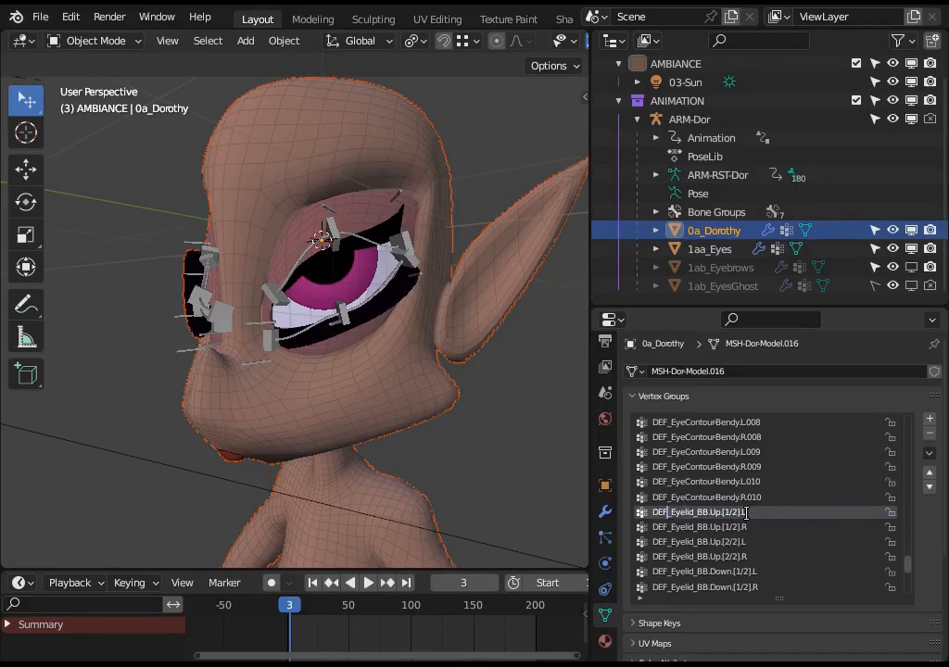
key(Return)
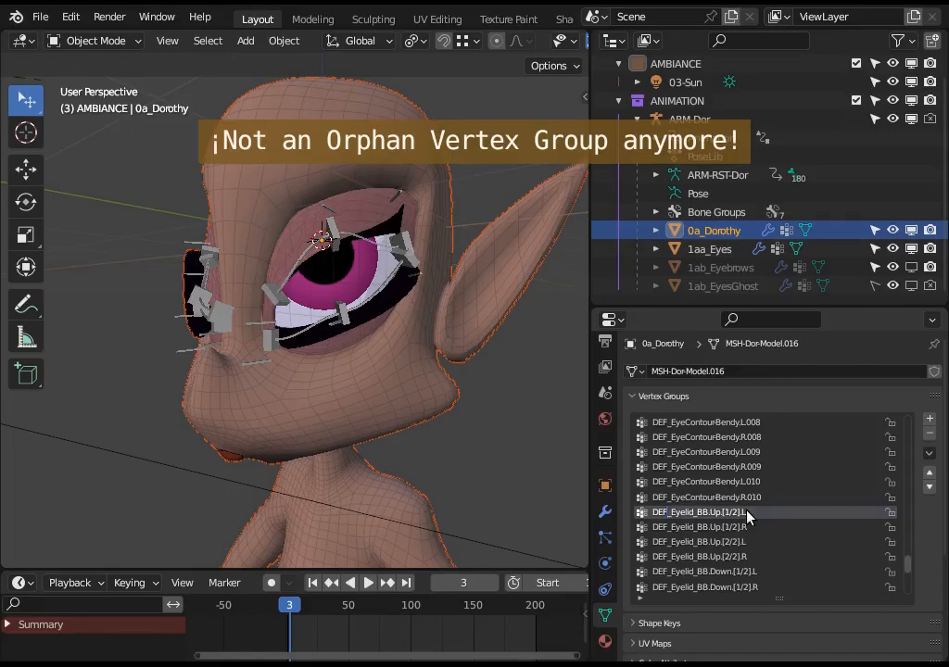
Edit the ARM-Dor armature and rename the inner upper eyelid deform bone as DDDDDEF_Eyelid_BB.Up.[1/2].L.
scroll(507, 354, up, 5)
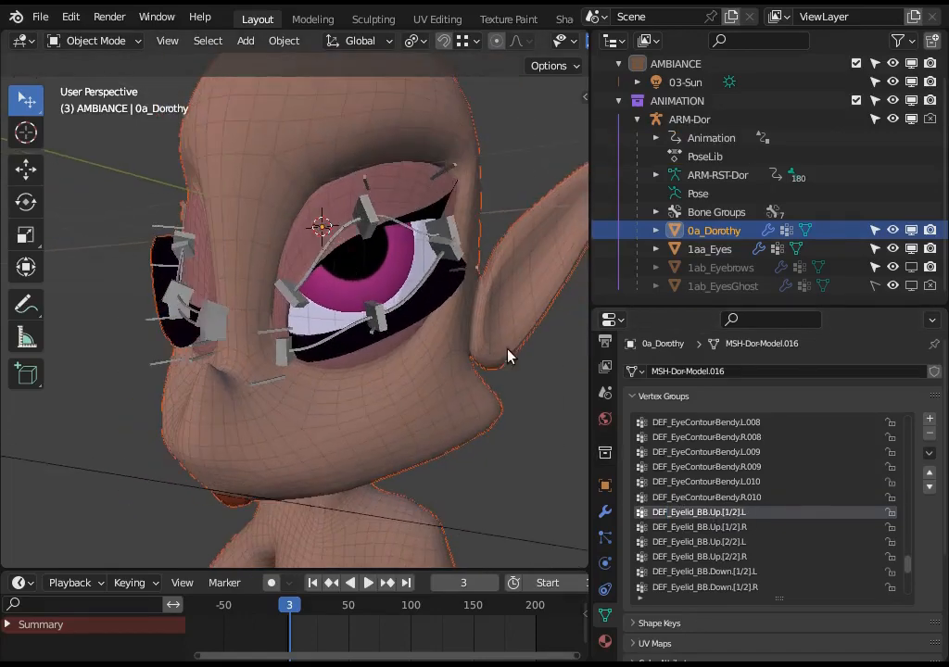
click(326, 245)
key(Tab)
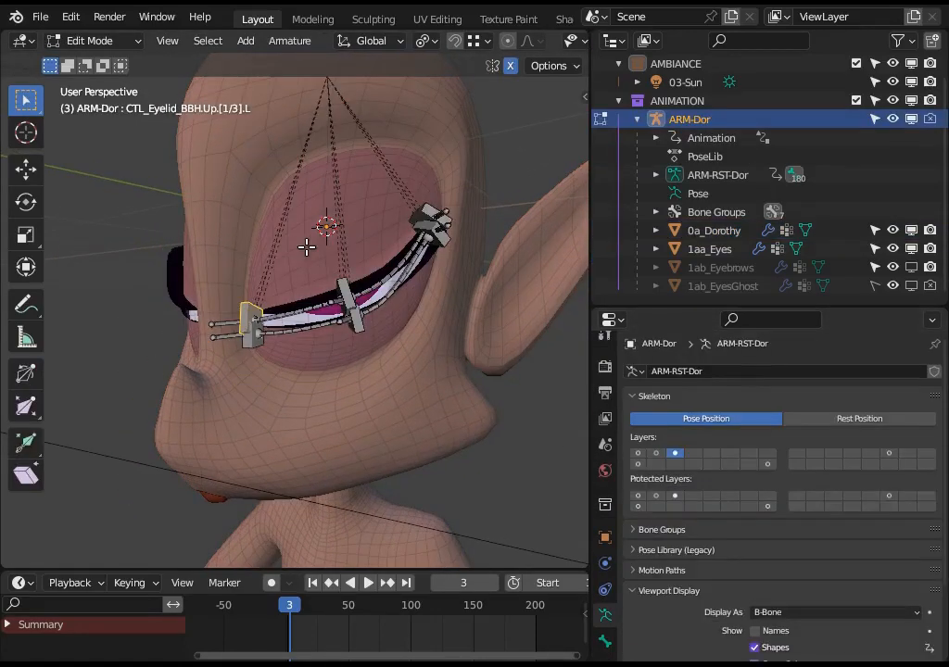
click(330, 297)
key(F2)
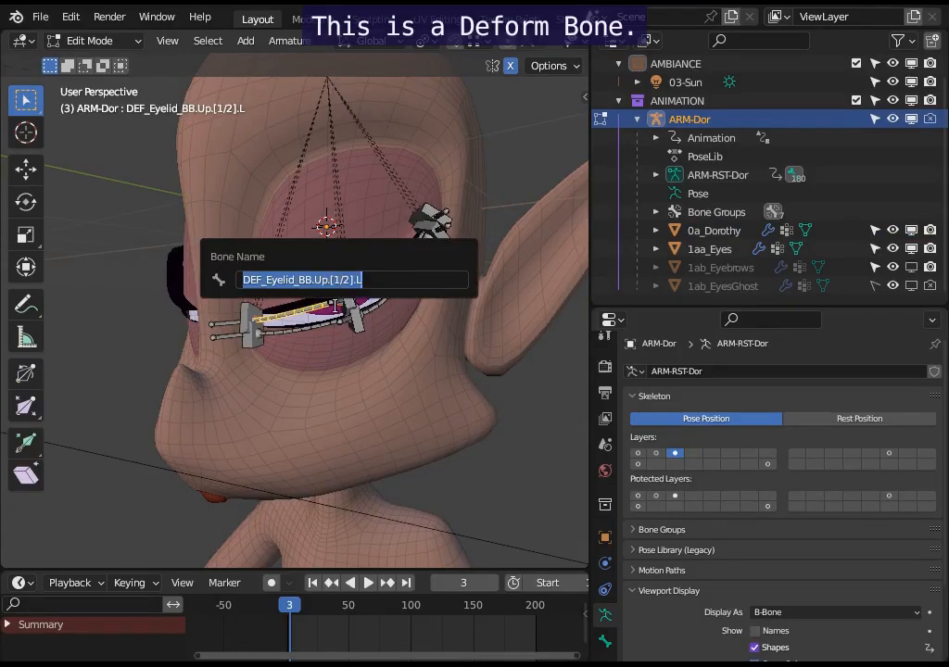
key(Home)
text(DDDDDD)
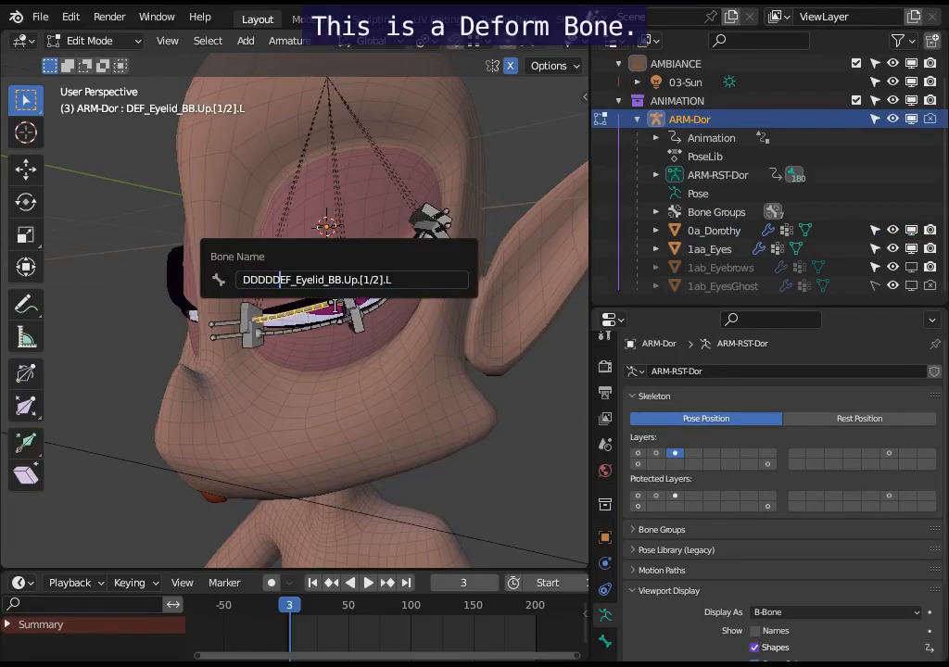
key(Return)
Leave the armature's Edit Mode and select the 0a_Dorothy head mesh in Object Mode.
key(ctrl+Tab)
click(237, 398)
click(392, 432)
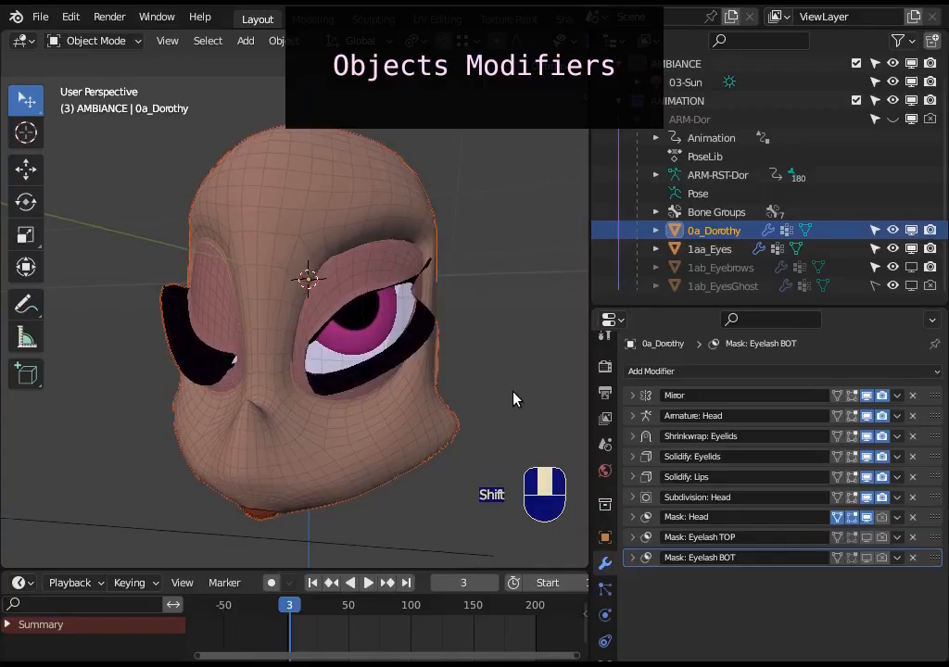
Inspect the settings of the head mesh's Mirror and Armature: Head modifiers.
middle_drag(512, 395, 491, 463)
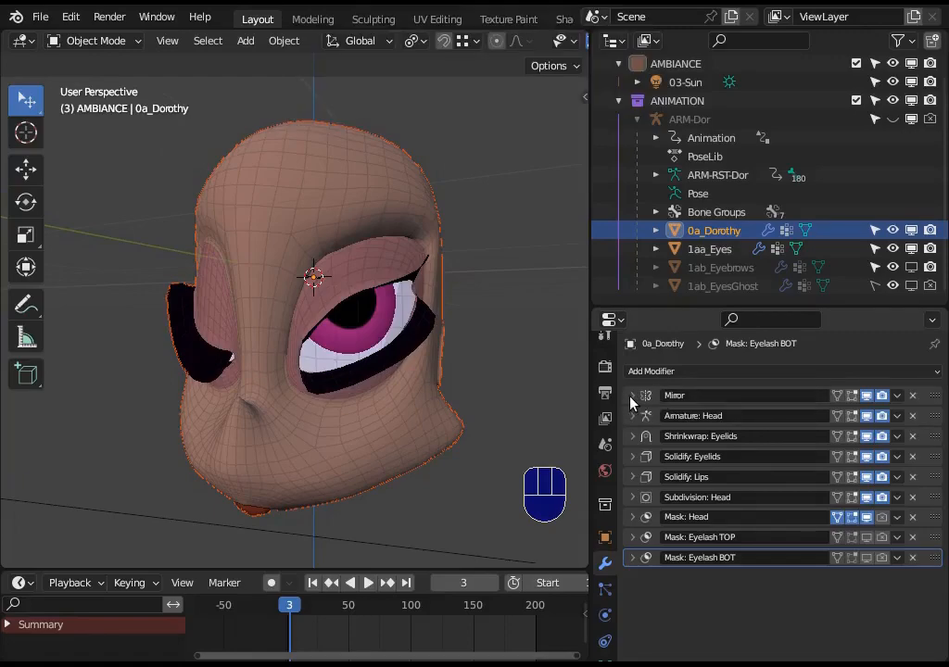
click(632, 396)
click(637, 398)
click(632, 416)
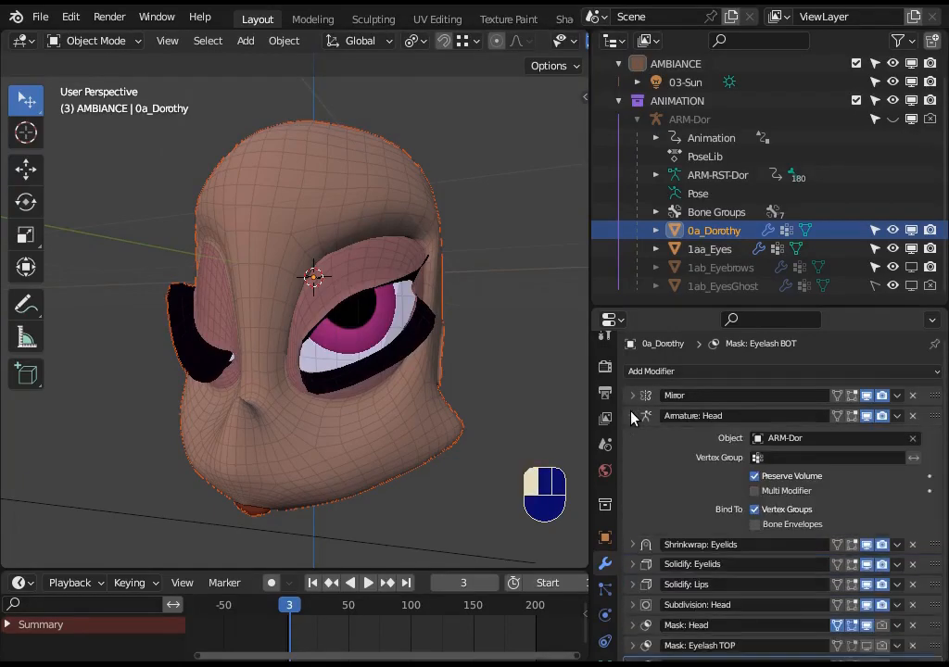
click(633, 416)
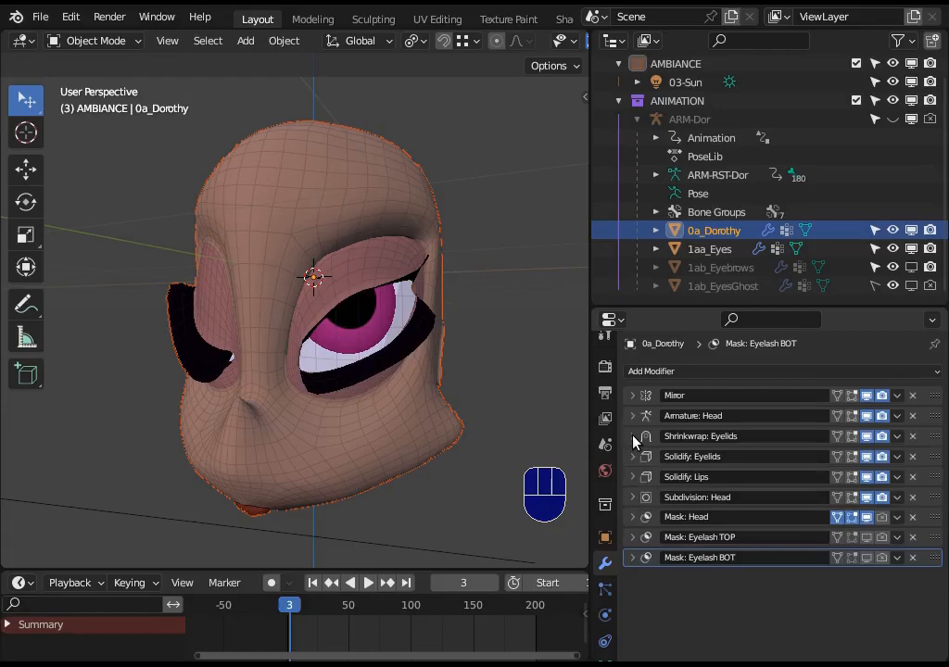
Inspect the Shrinkwrap: Eyelids modifier's name, settings and assigned vertex group, and collapse it.
click(632, 436)
scroll(458, 394, up, 2)
middle_drag(458, 394, 435, 381)
click(685, 436)
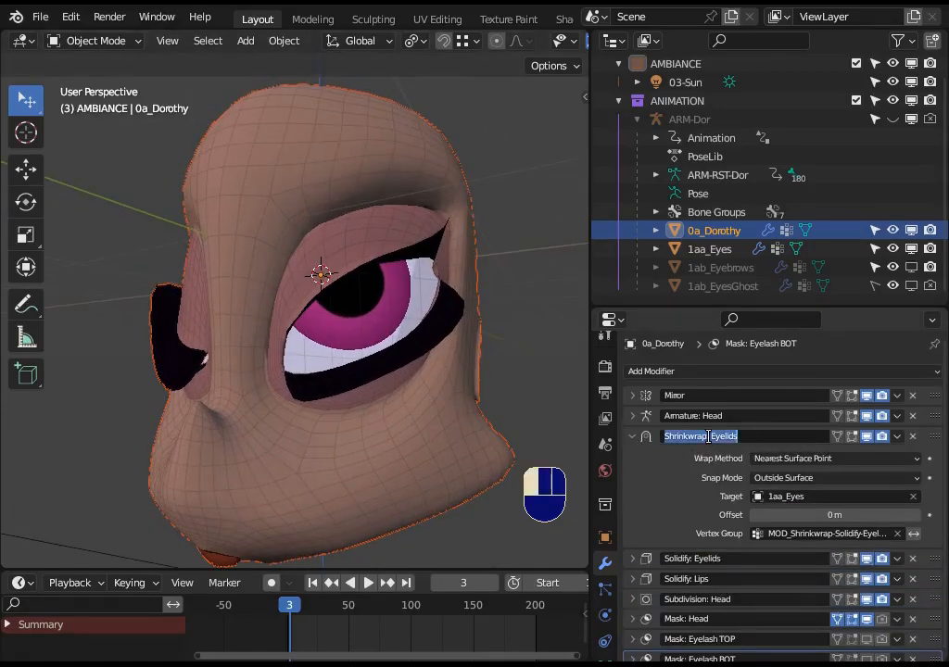
click(741, 436)
click(694, 437)
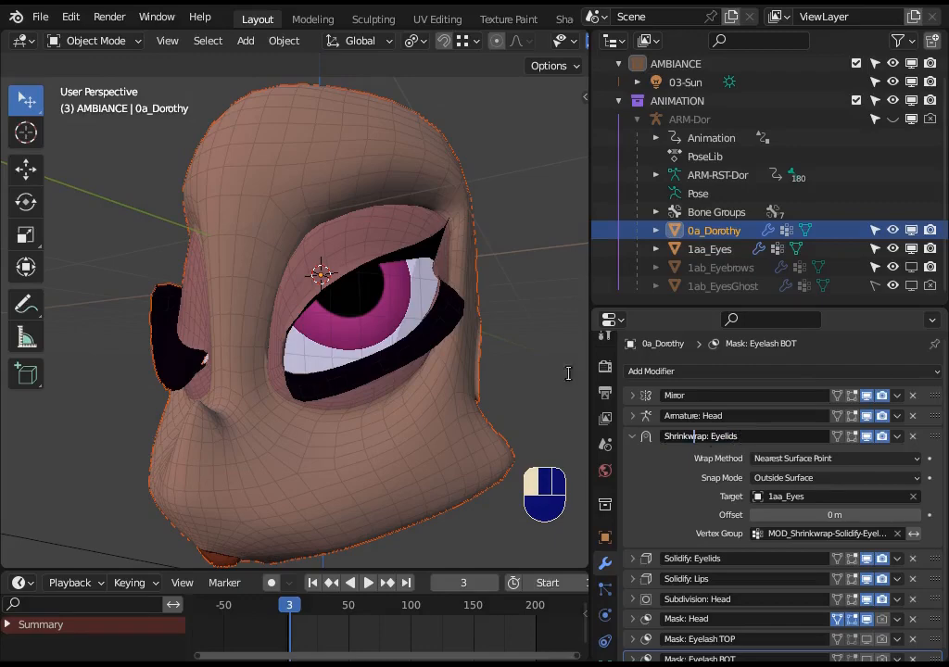
click(803, 530)
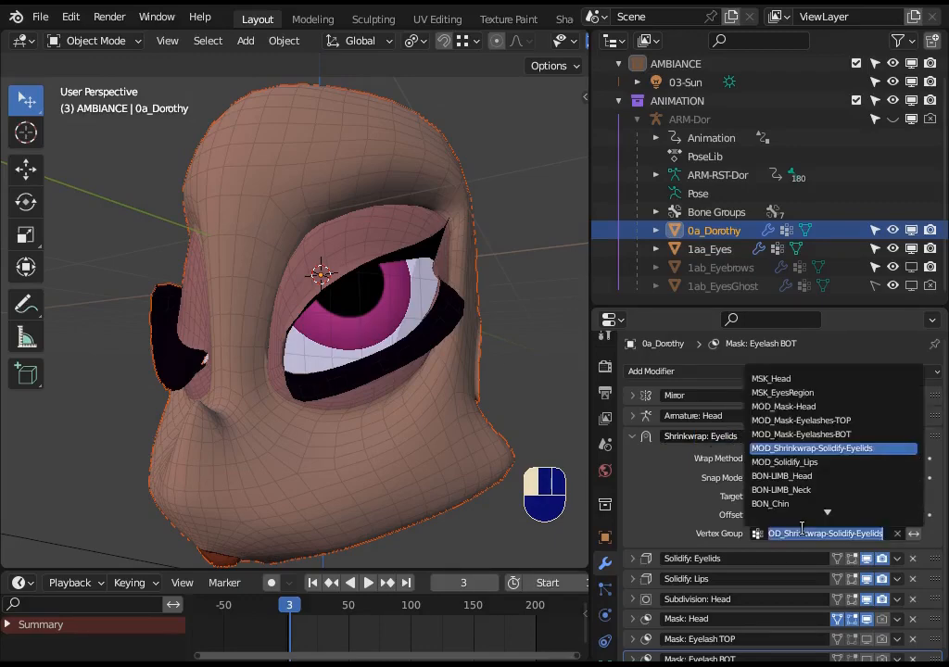
click(633, 436)
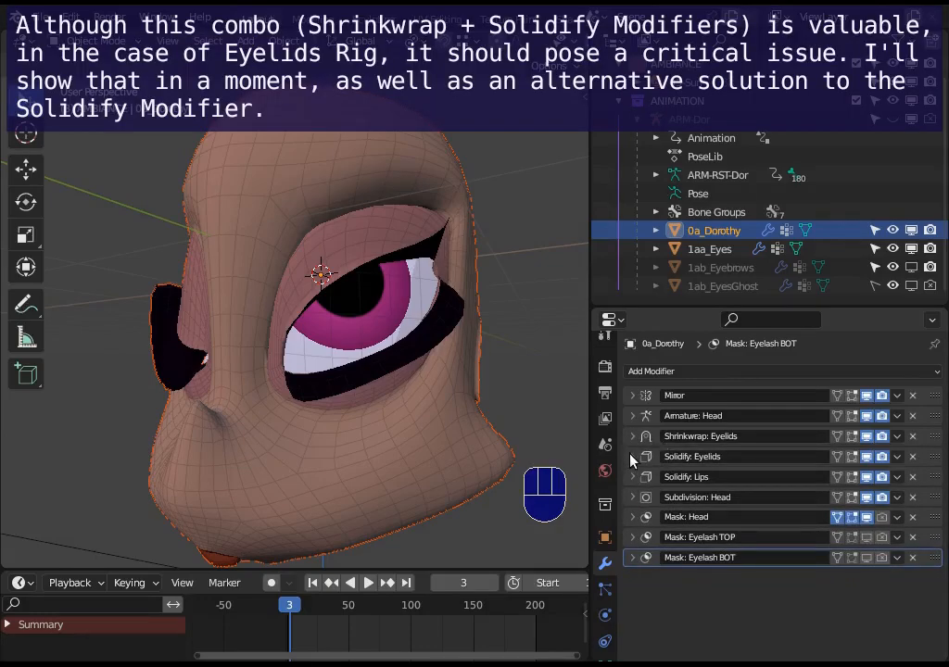
Expand the Solidify: Eyelids modifier and check which vertex group it uses.
click(633, 455)
scroll(712, 438, down, 1)
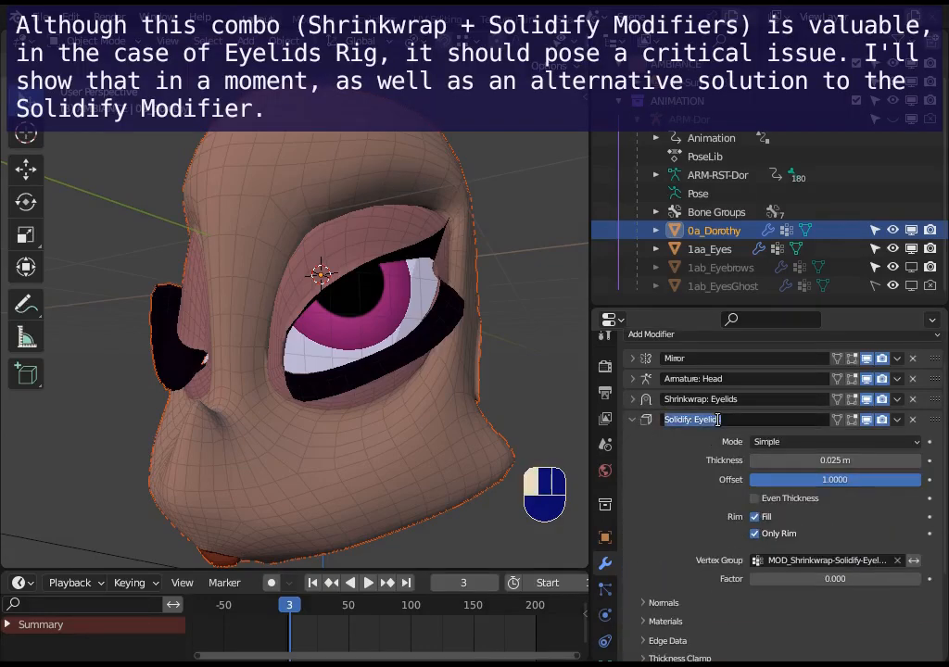
click(822, 562)
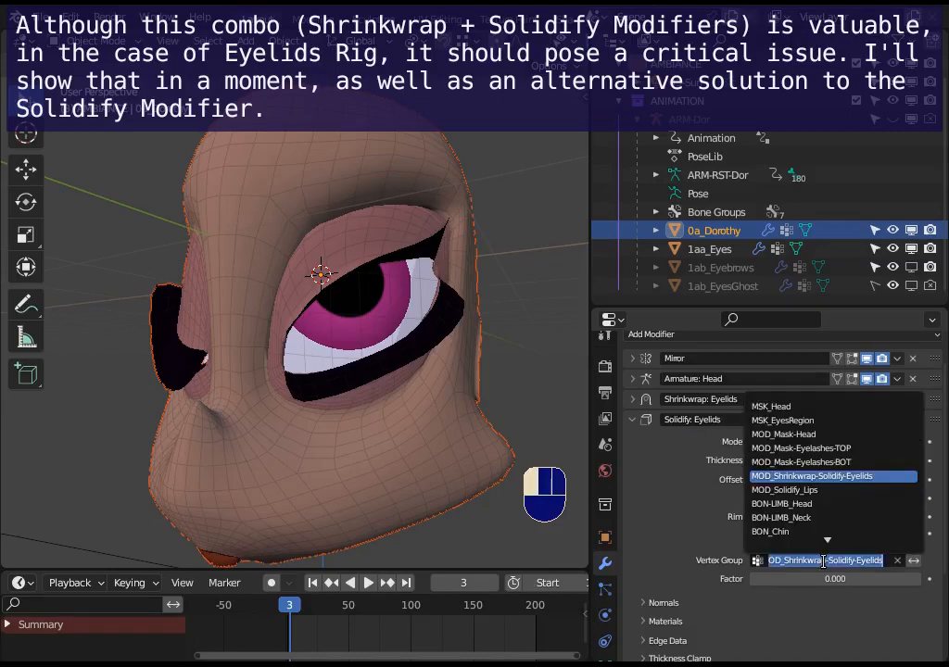
Reopen the Shrinkwrap: Eyelids settings and briefly disable 0a_Dorothy in the viewports to view the 1aa_Eyes target.
ctrl+click(633, 400)
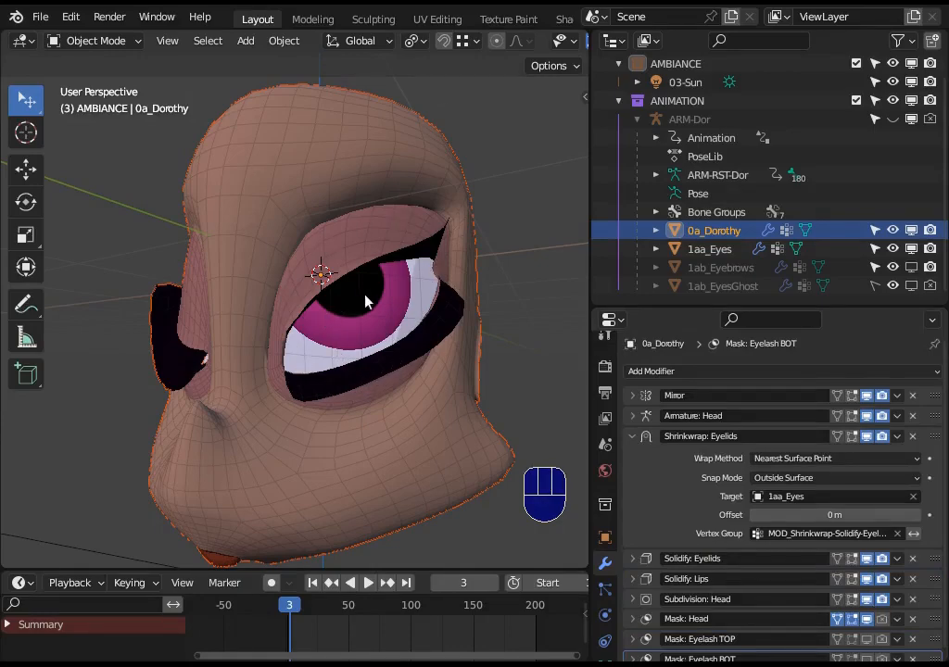
click(911, 229)
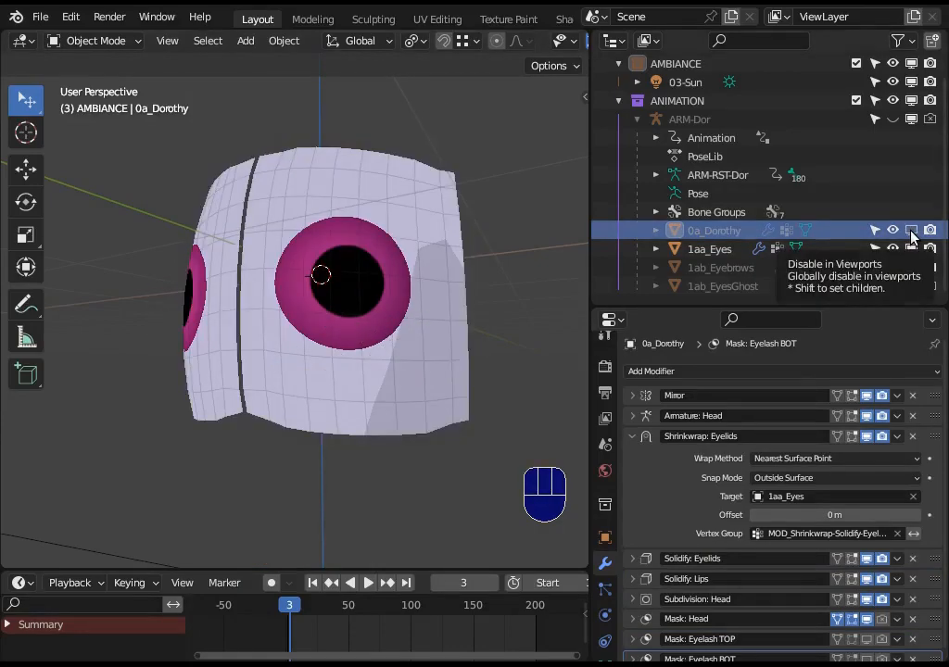
click(911, 230)
Review the Shrinkwrap: Eyelids modifier's wrap method and snap mode options and its offset.
click(794, 458)
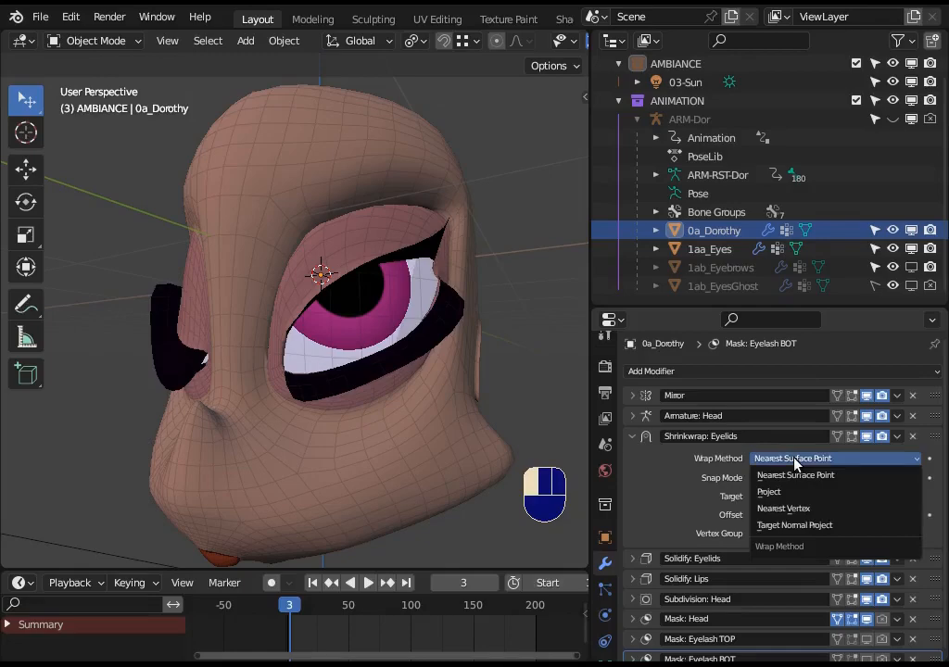
click(794, 460)
click(794, 459)
click(845, 460)
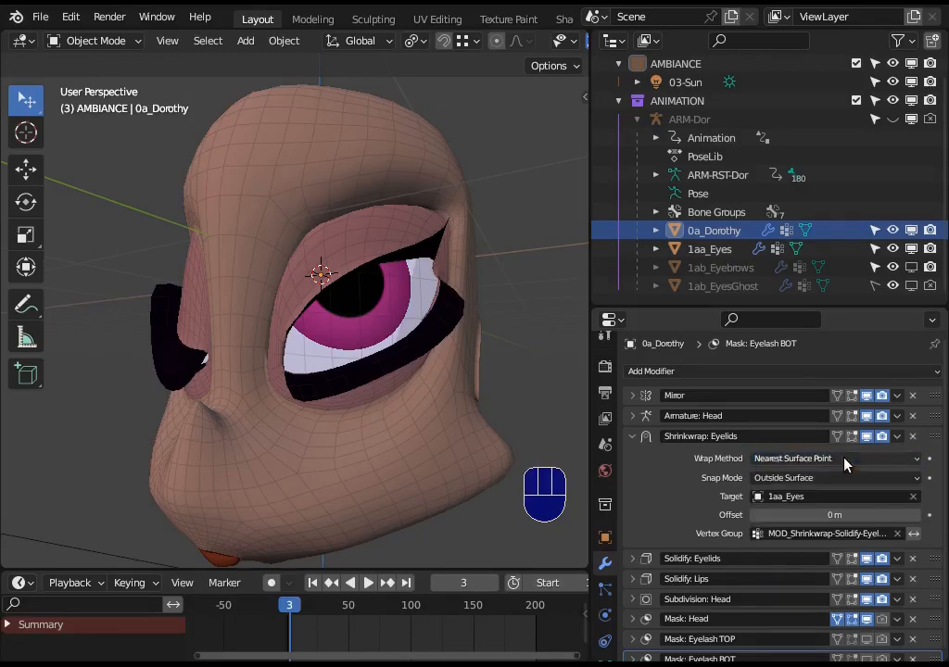
click(816, 478)
click(817, 478)
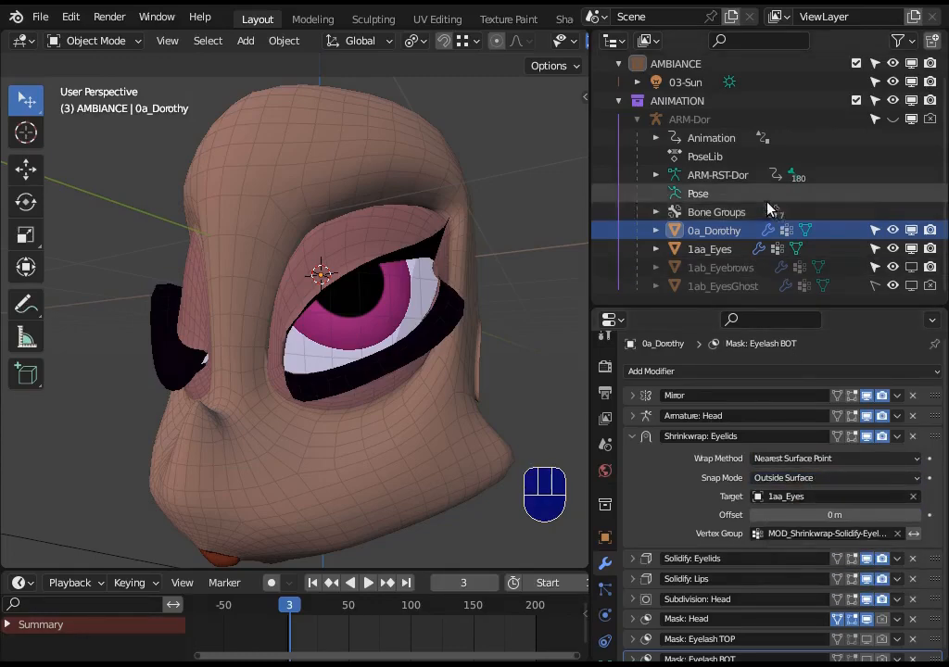
click(842, 512)
click(741, 514)
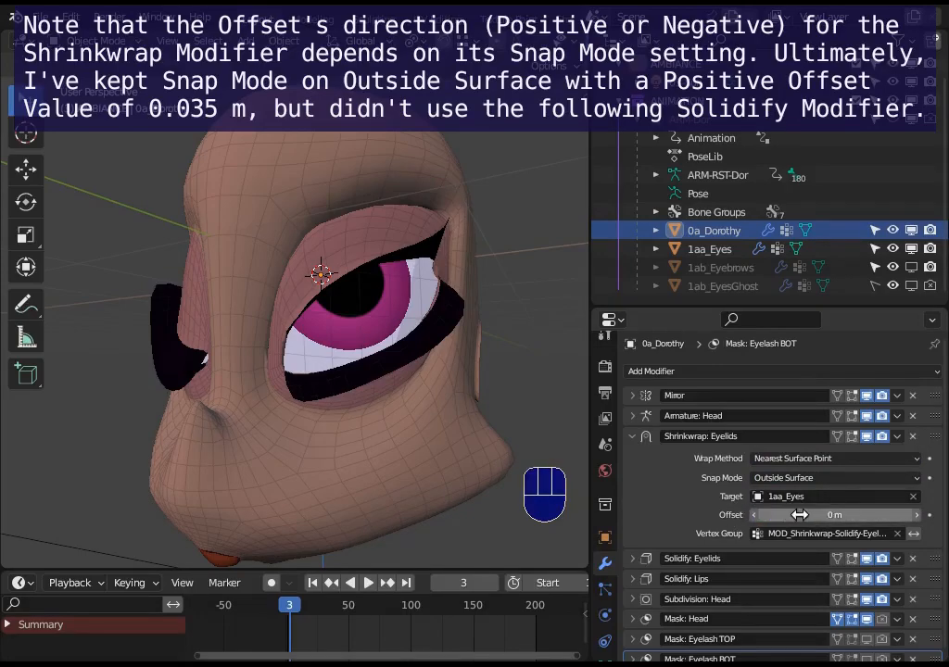
mouse_move(800, 514)
mouse_down()
mouse_move(766, 514)
mouse_move(837, 515)
mouse_move(799, 515)
mouse_up()
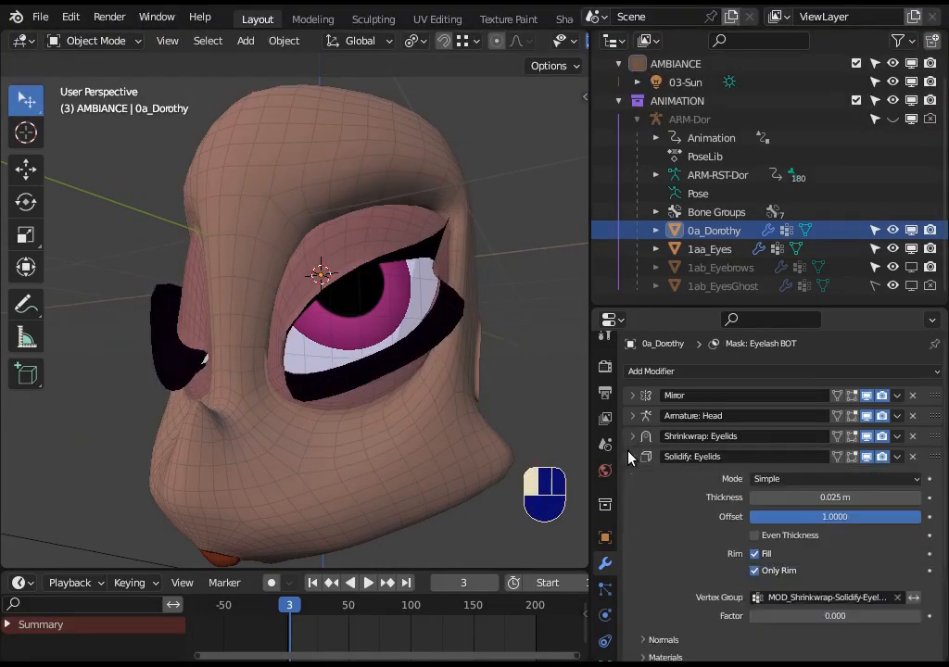
Try a thickness of 0.045 m in the Solidify: Eyelids modifier and return it to 0.025 m.
scroll(703, 392, down, 2)
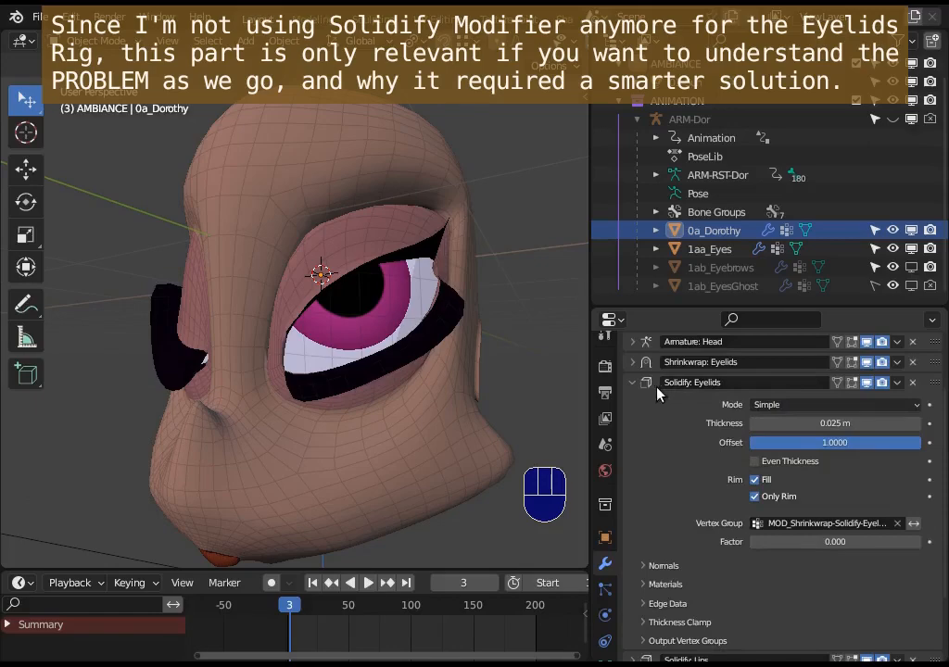
click(915, 423)
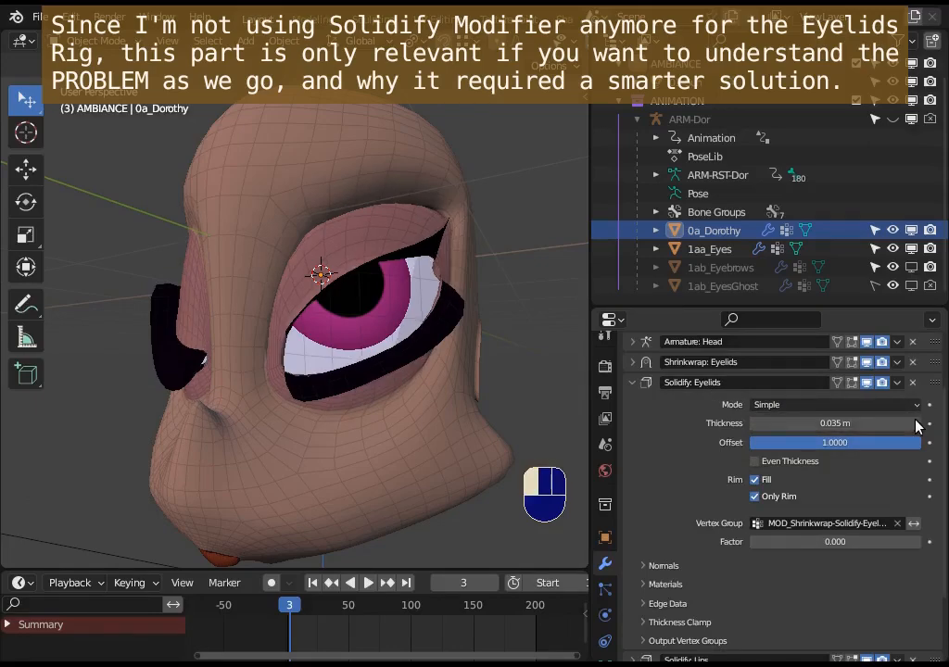
click(915, 423)
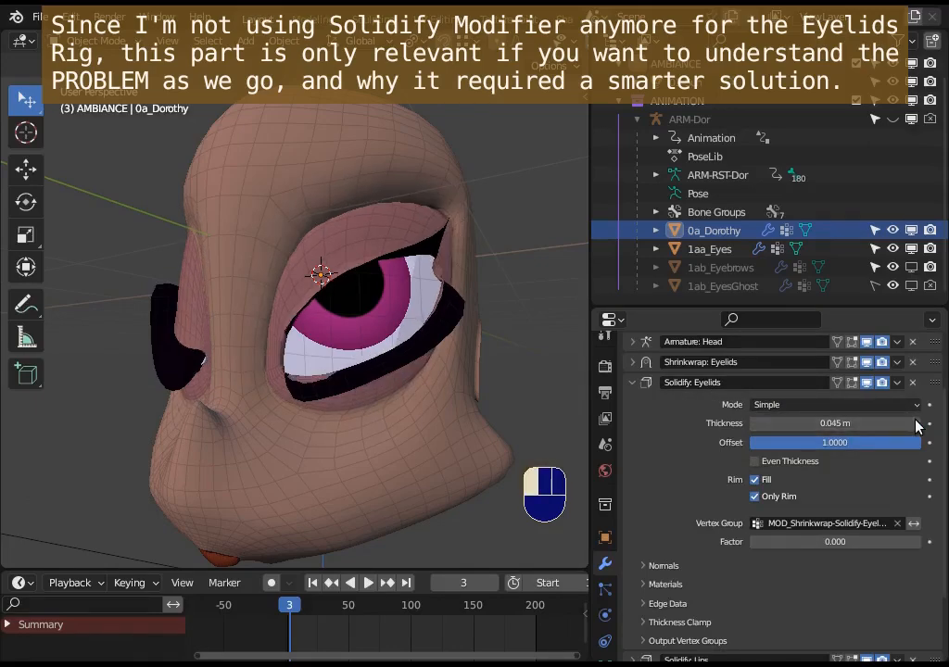
click(753, 423)
click(754, 424)
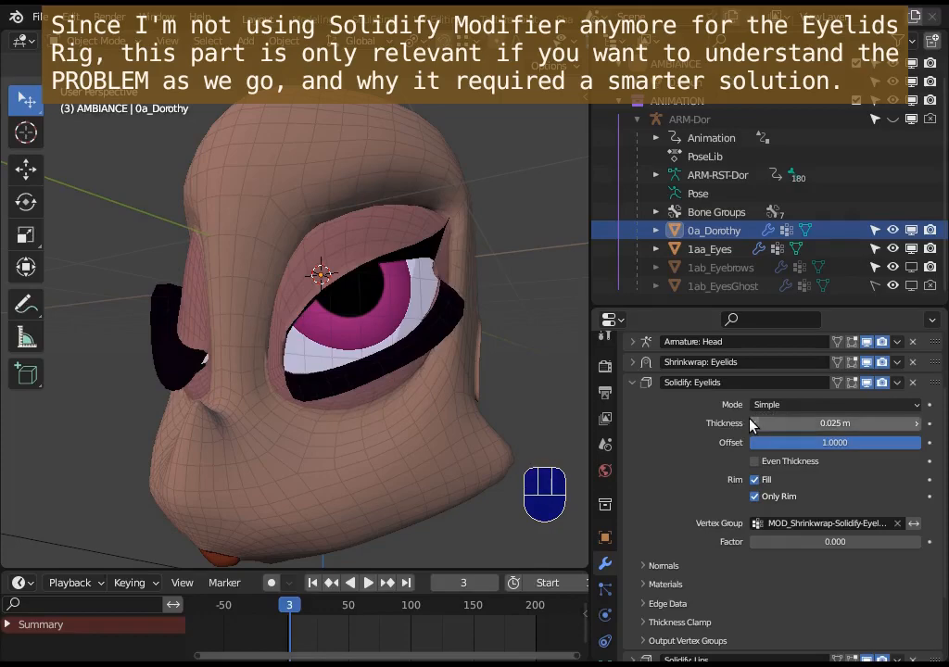
Lower the Solidify: Eyelids thickness to 0.005 m and restore it to 0.025 m.
click(753, 424)
click(753, 424)
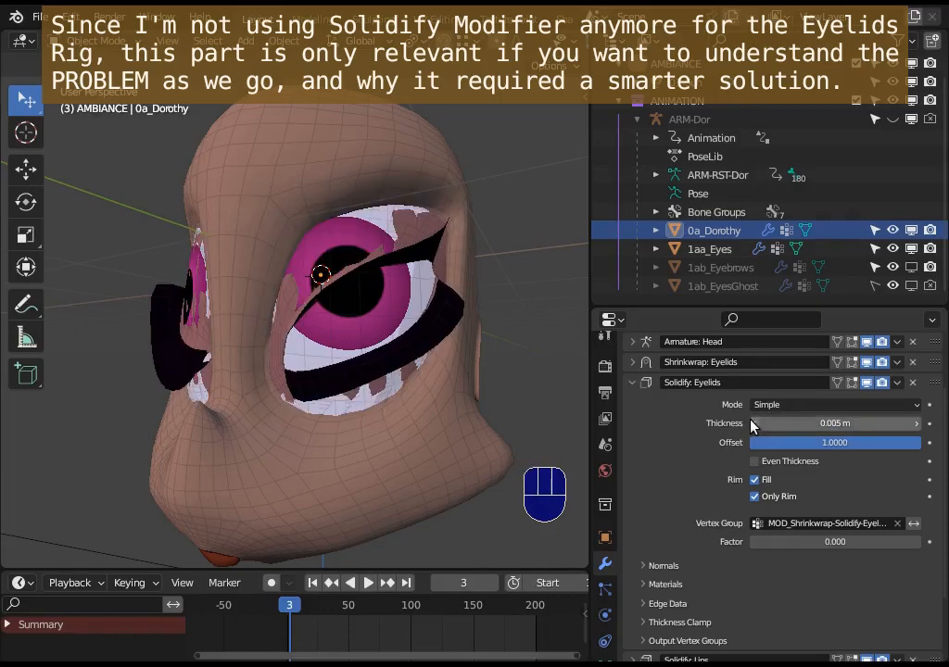
click(916, 424)
click(915, 424)
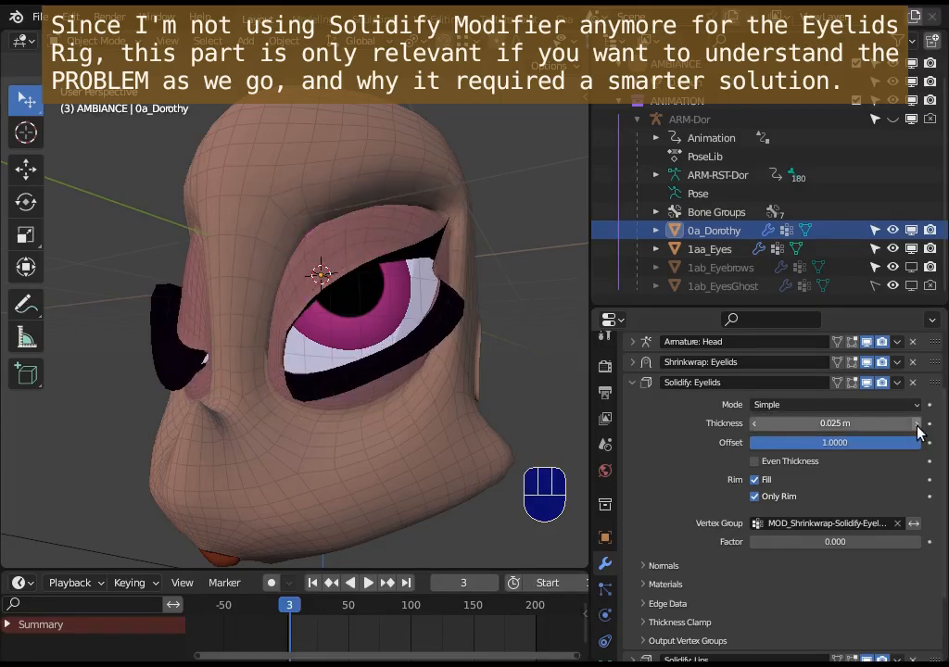
click(915, 423)
click(916, 424)
middle_drag(457, 315, 414, 346)
scroll(413, 346, up, 2)
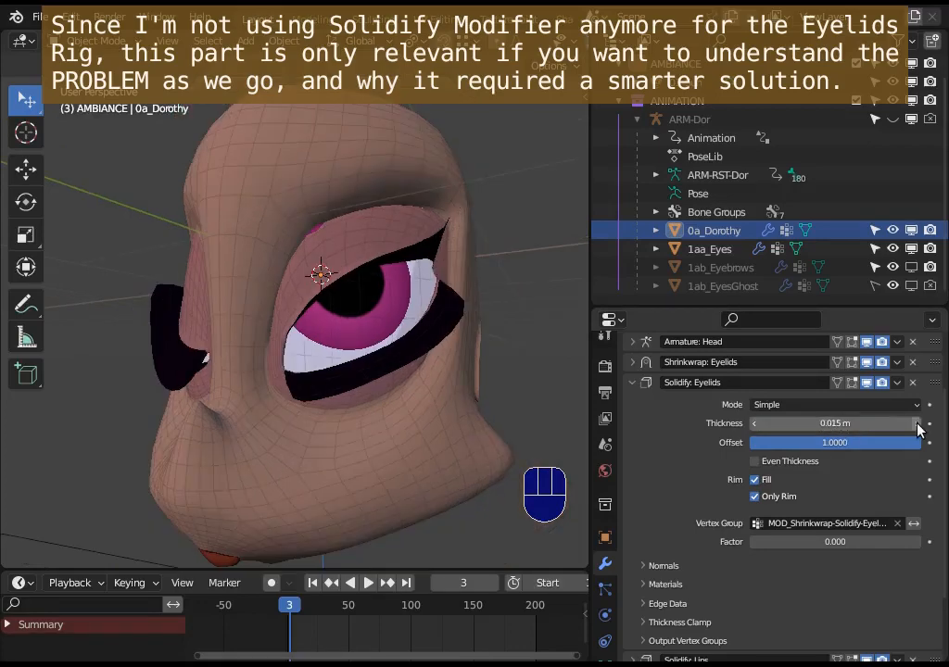
Switch the Solidify: Eyelids rim Fill off and back on, and turn off Only Rim.
mouse_move(859, 443)
mouse_down()
mouse_move(688, 443)
mouse_move(860, 443)
mouse_up()
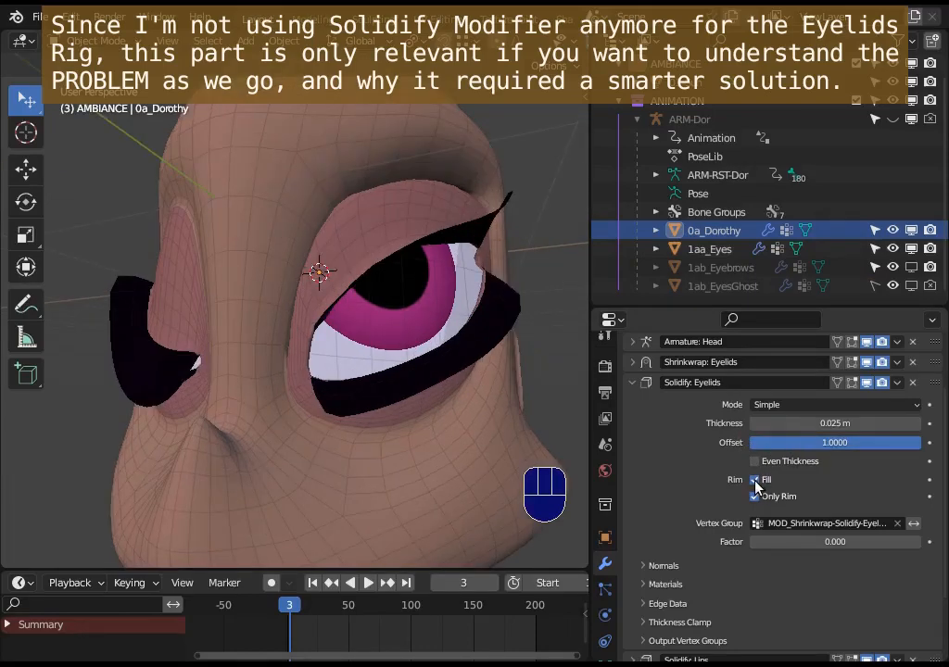
click(755, 480)
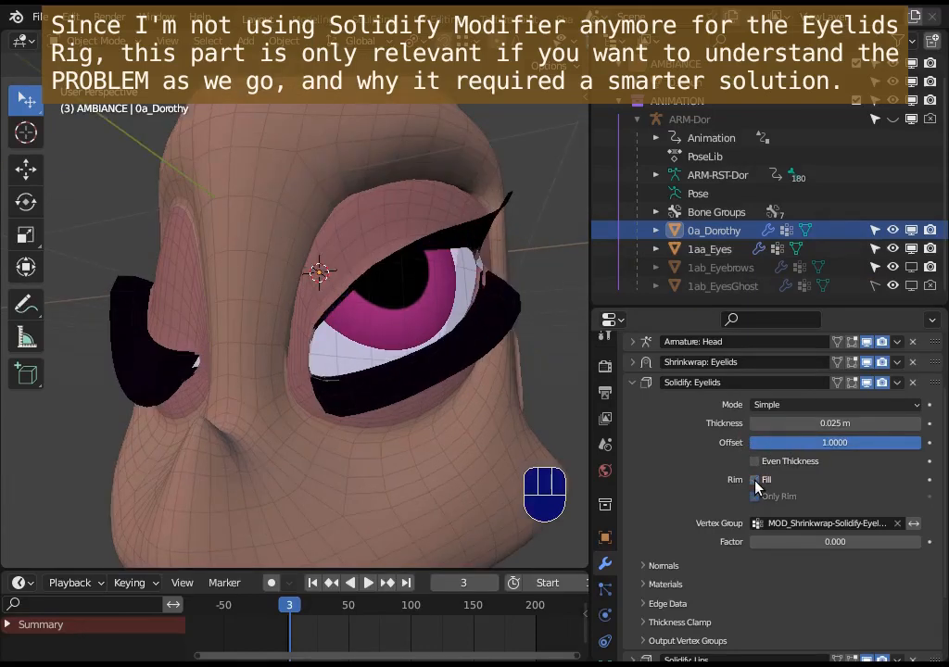
click(755, 481)
click(755, 481)
click(755, 481)
click(755, 498)
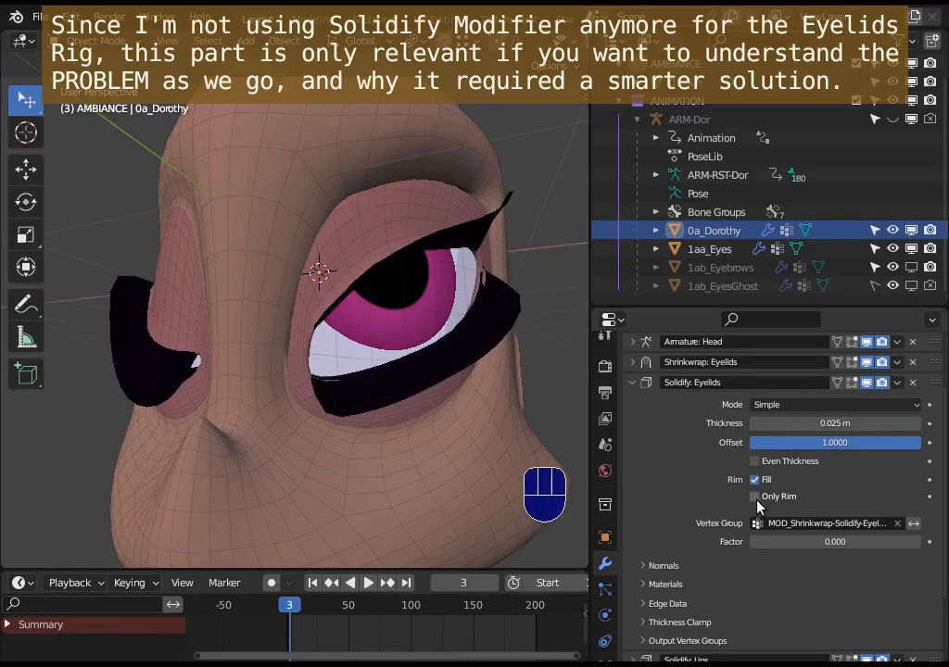
Switch the Solidify: Eyelids modifier's Only Rim option on and back off.
click(756, 497)
click(755, 497)
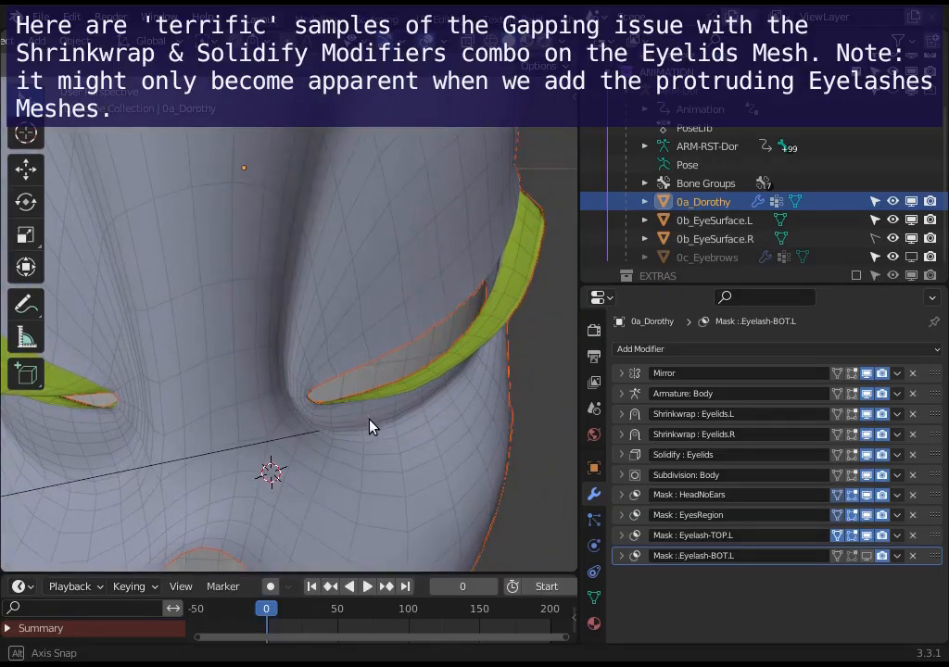
Set the Shrinkwrap : Eyelids.L offset to -0.01 m and try a lower Solidify : Eyelids thickness to examine the eyelash gapping.
mouse_move(369, 426)
middle_down()
mouse_move(326, 440)
mouse_move(349, 354)
middle_up()
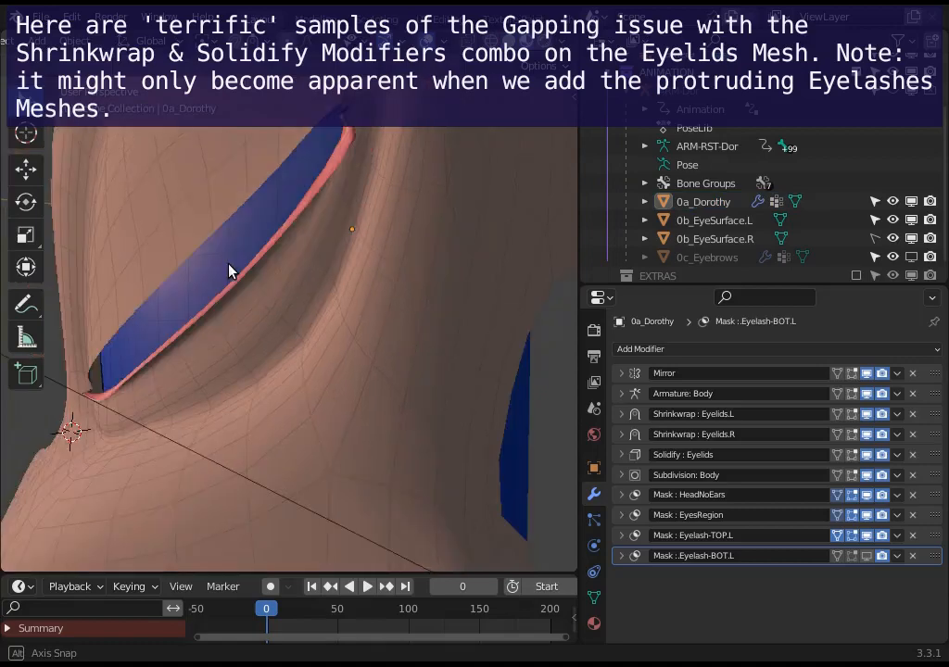
mouse_move(230, 271)
middle_down()
mouse_move(231, 282)
mouse_move(269, 305)
mouse_move(338, 331)
mouse_move(440, 337)
mouse_move(502, 313)
mouse_move(435, 334)
middle_up()
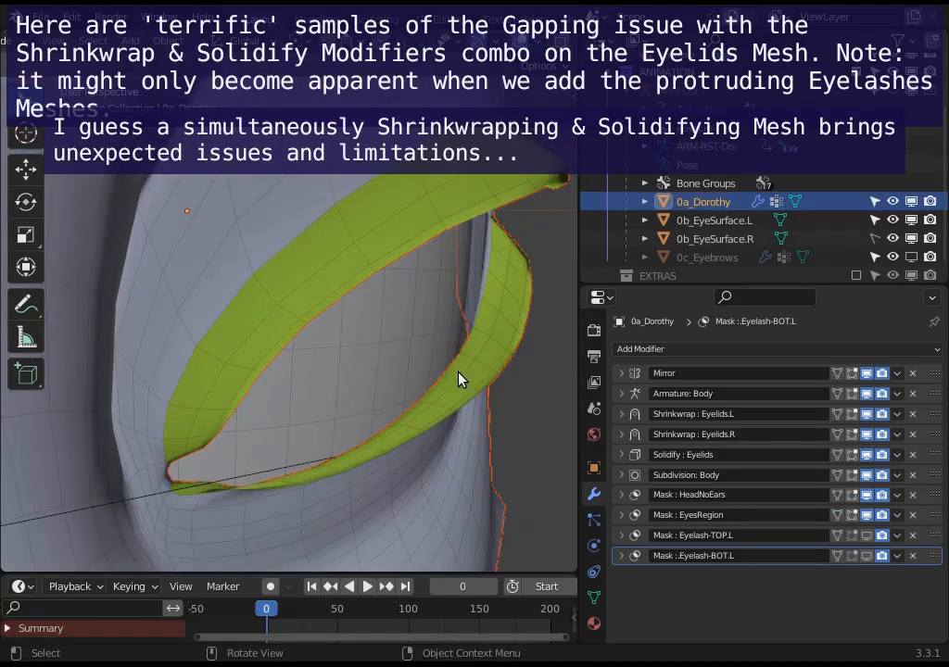
middle_drag(461, 380, 368, 387)
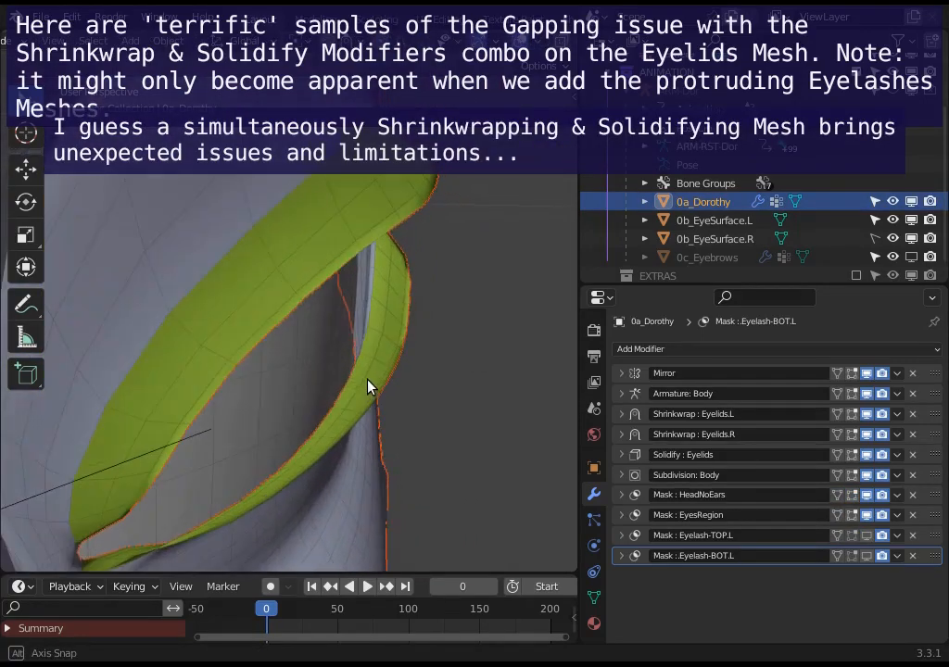
middle_drag(346, 350, 311, 244)
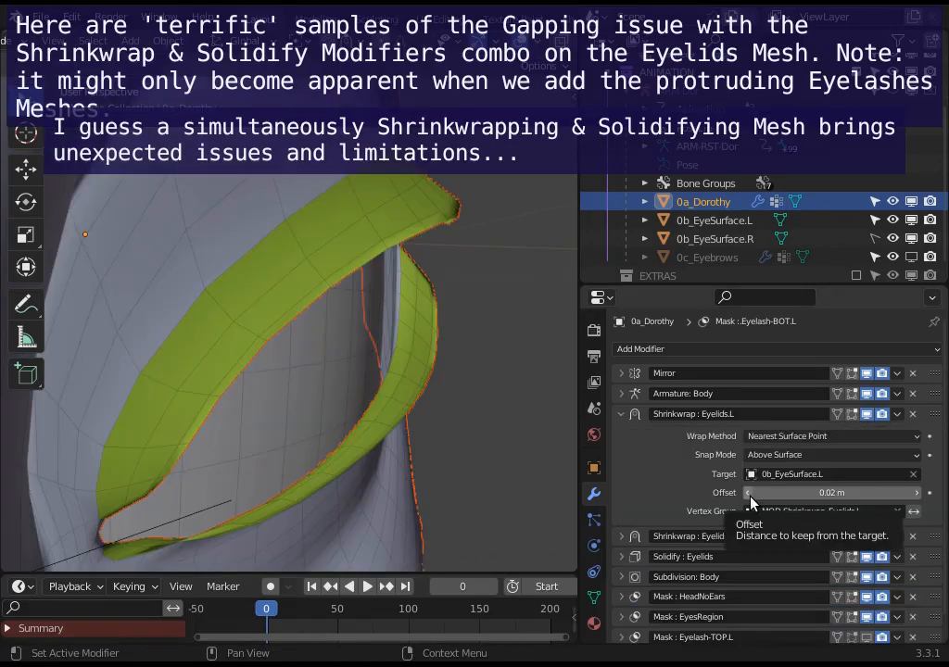
click(746, 493)
click(747, 493)
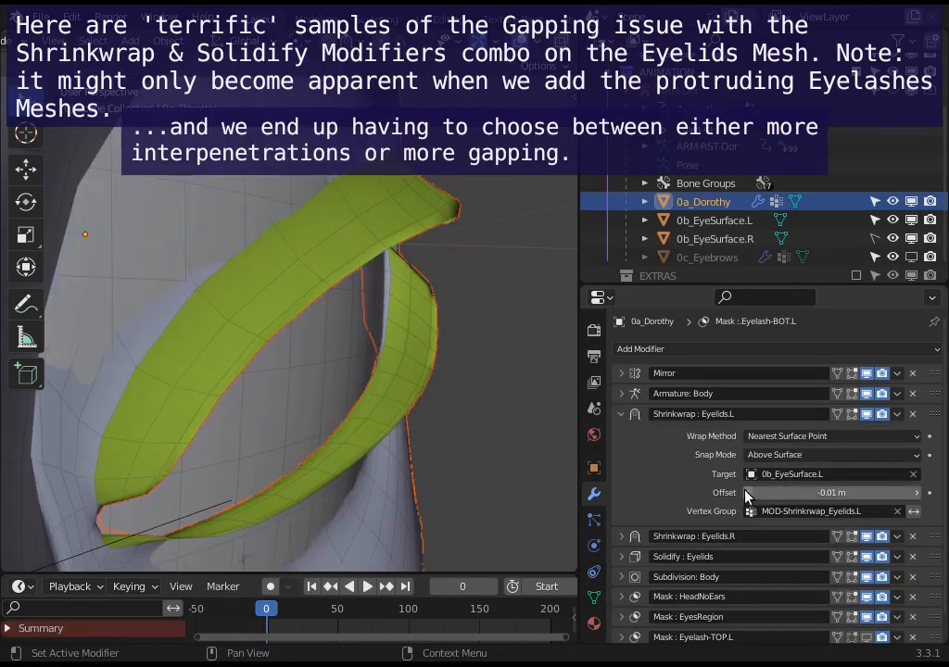
middle_drag(463, 370, 306, 311)
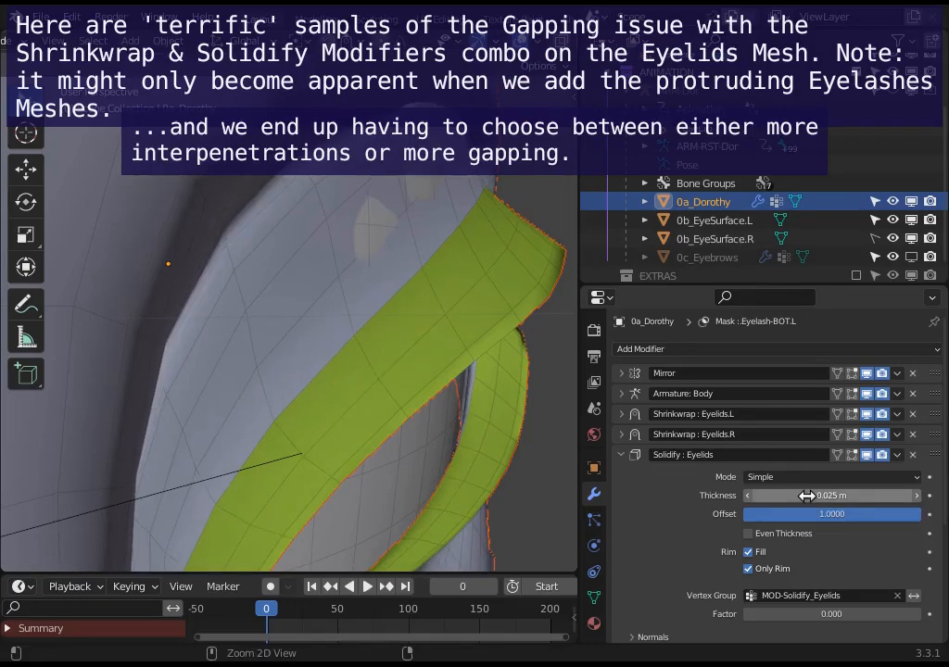
ctrl+scroll(807, 495, down, 1)
middle_drag(519, 417, 418, 427)
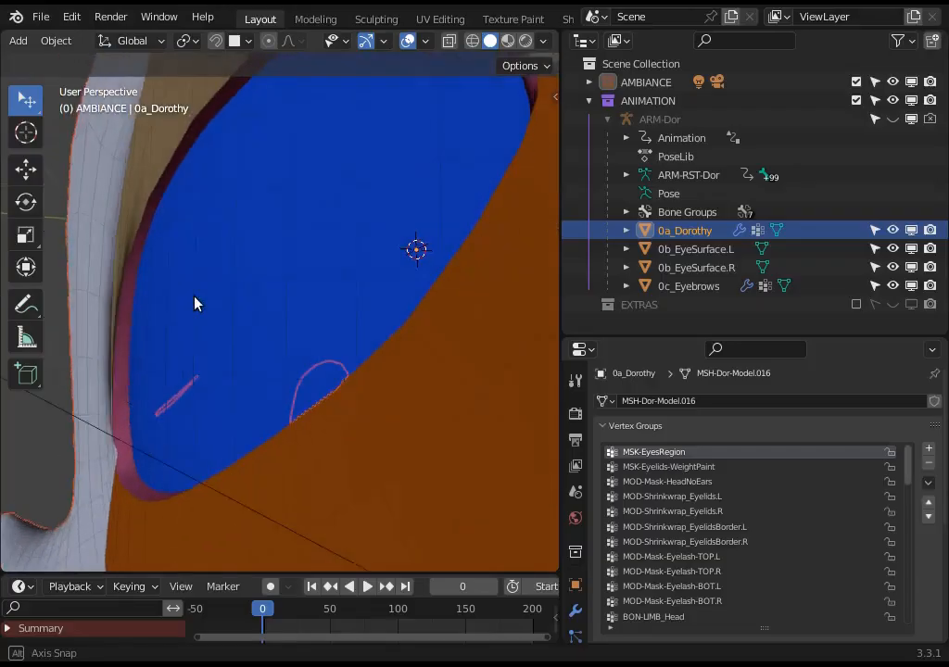
Enable the Mask : Eyelash-BOT.L modifier in the viewport and hide 0b_EyeSurface.L to examine the inner eyelid border.
middle_drag(194, 303, 376, 354)
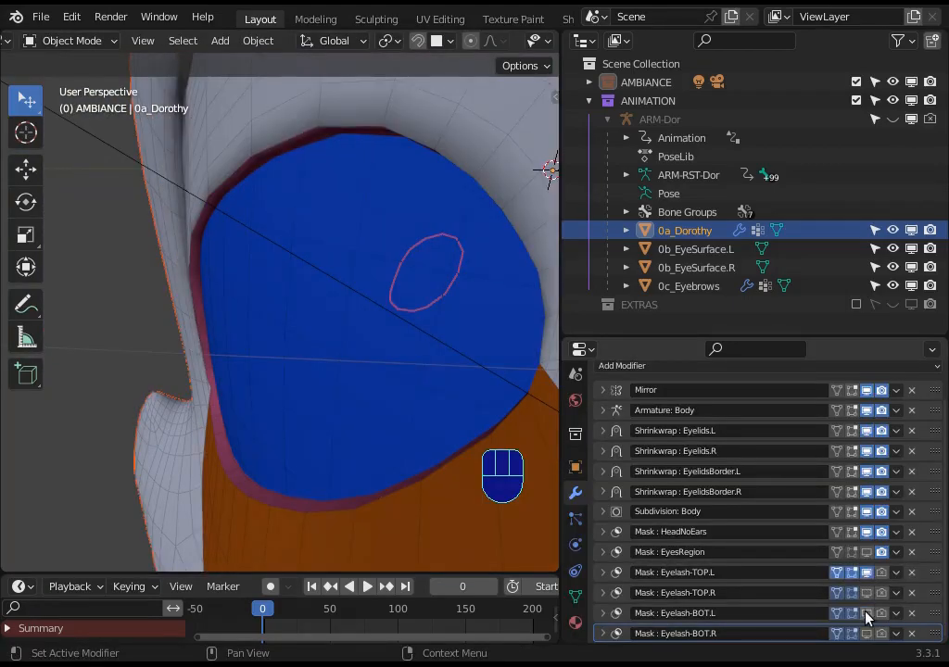
click(866, 614)
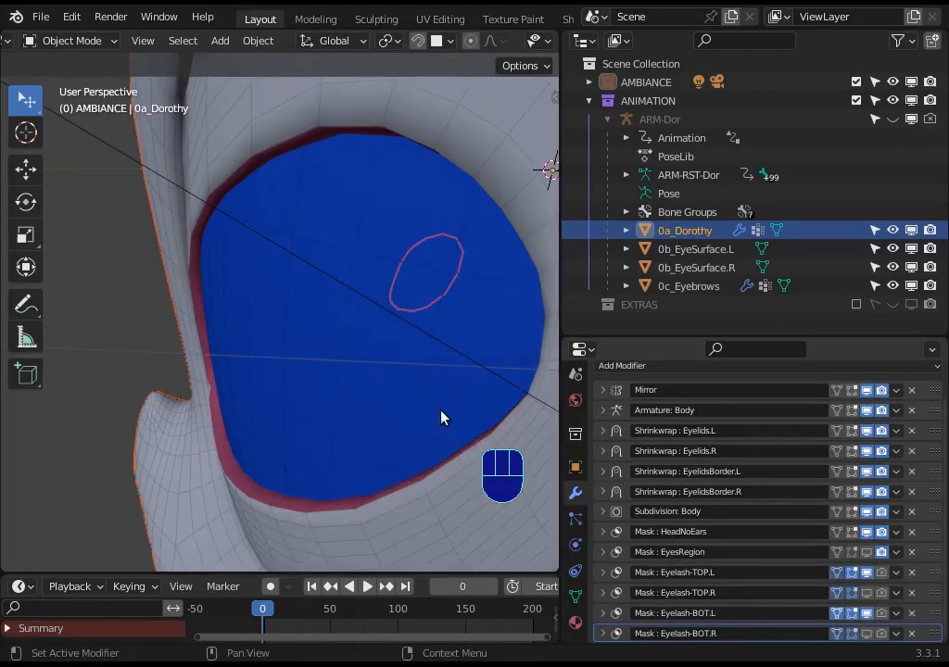
click(893, 248)
middle_drag(417, 232, 276, 159)
middle_drag(505, 278, 316, 457)
middle_drag(160, 517, 127, 461)
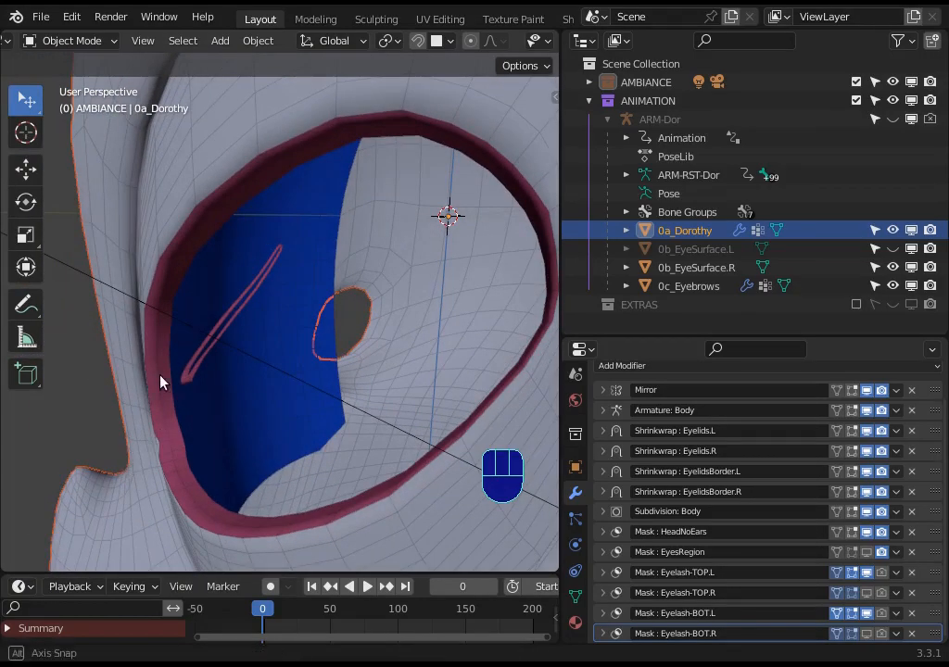
Show 0b_EyeSurface.L again and examine how the eyelid border meets the eye surface.
middle_drag(163, 381, 306, 269)
click(892, 248)
middle_drag(232, 278, 177, 409)
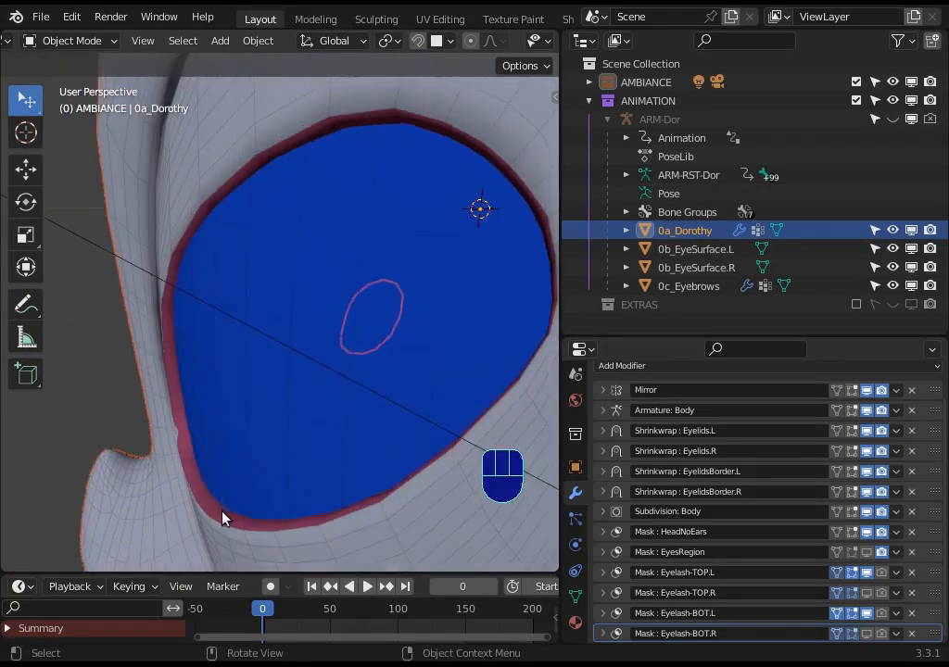
middle_drag(162, 343, 207, 394)
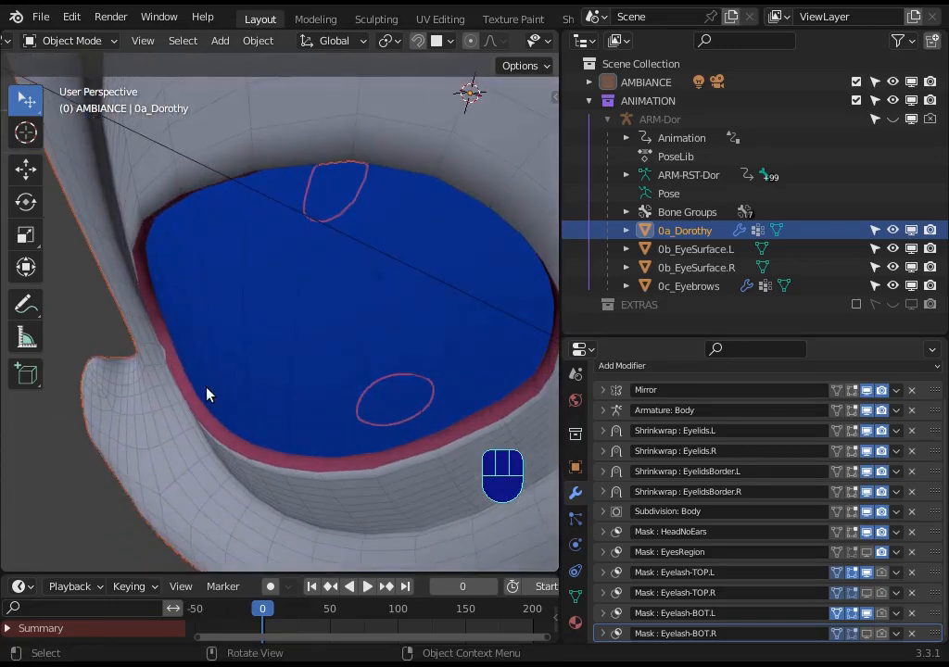
middle_drag(517, 386, 814, 262)
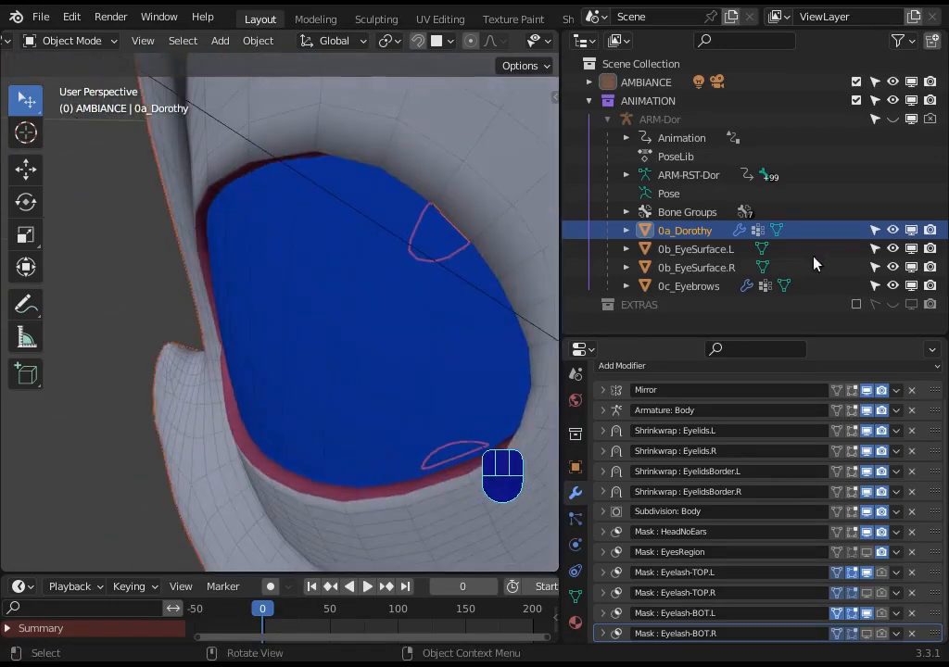
Select the vertices of the MOD-Shrinkwrap_EyelidsBorder.L vertex group on the head mesh in Edit Mode.
key(Tab)
click(732, 492)
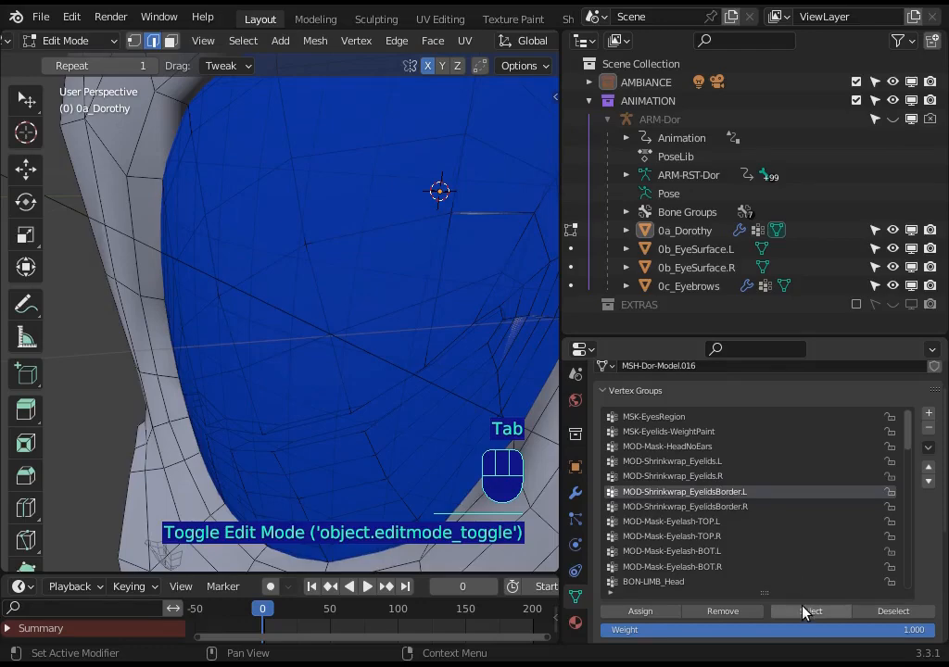
click(806, 610)
scroll(434, 429, up, 2)
key(1)
middle_drag(433, 429, 280, 406)
key(1)
Clear the selection and select the edge loop along the left eyelid border.
key(2)
key(alt+a)
alt+click(252, 460)
key(1)
middle_drag(191, 406, 556, 427)
Select the MOD-Shrinkwrap_Eyelids.L vertex group's vertices to examine its coverage, and deselect everything.
click(672, 461)
click(809, 612)
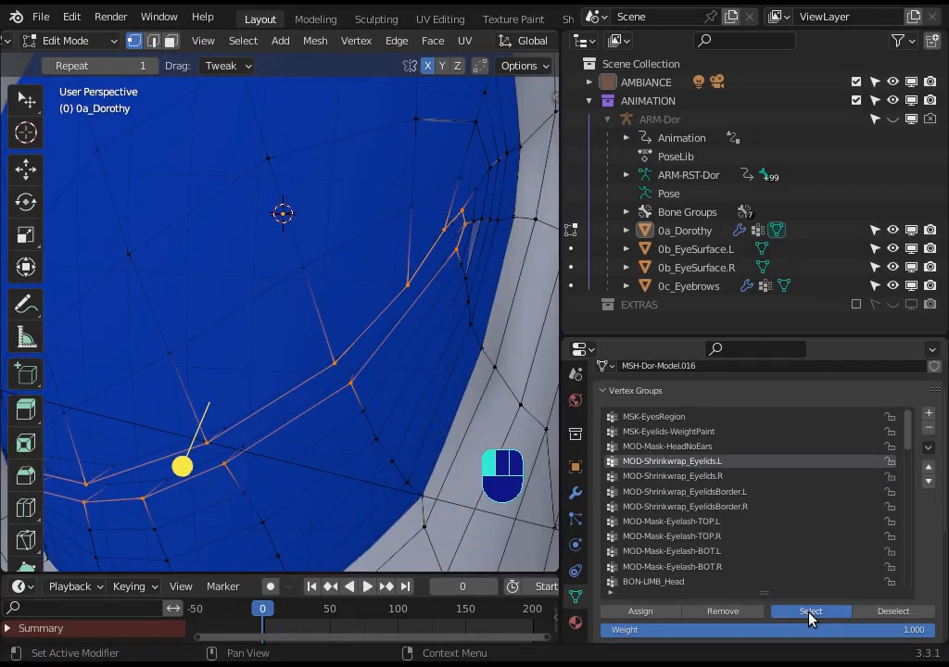
middle_drag(380, 407, 404, 424)
key(alt+a)
key(alt+a)
Select the vertices assigned to MOD-Shrinkwrap_EyelidsBorder.L and examine them along the lower eyelid.
click(704, 492)
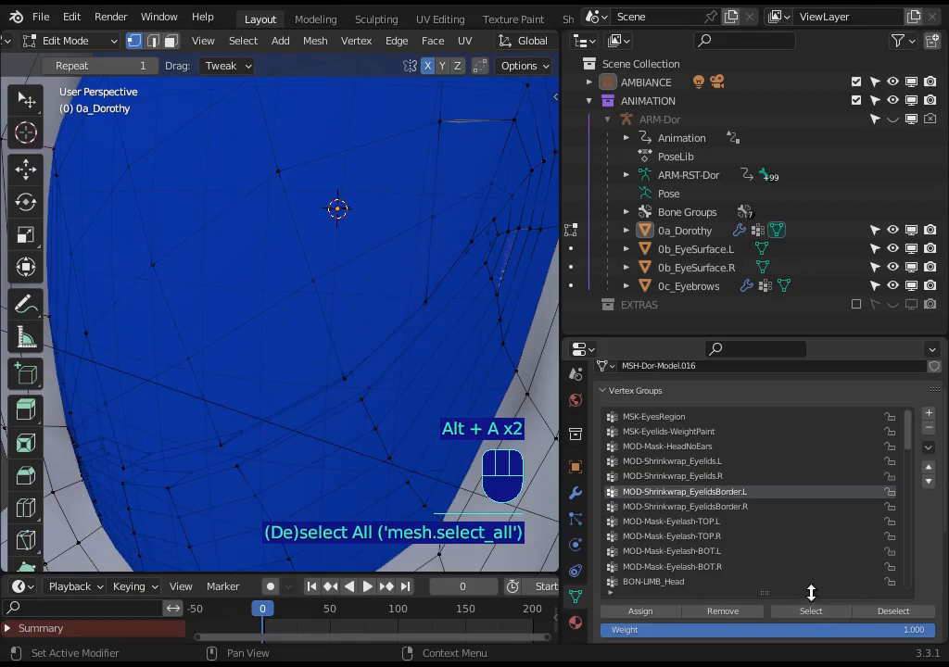
click(799, 611)
middle_drag(232, 440, 284, 454)
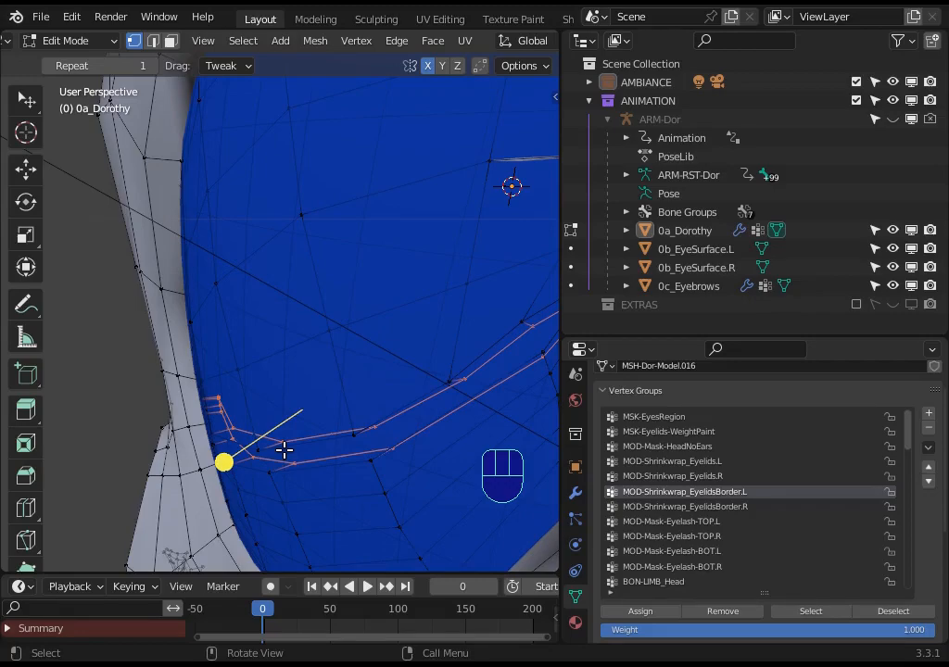
Loop-select the neighbouring edge loops around the left eyelid opening and return to vertex selection.
alt+shift+click(309, 431)
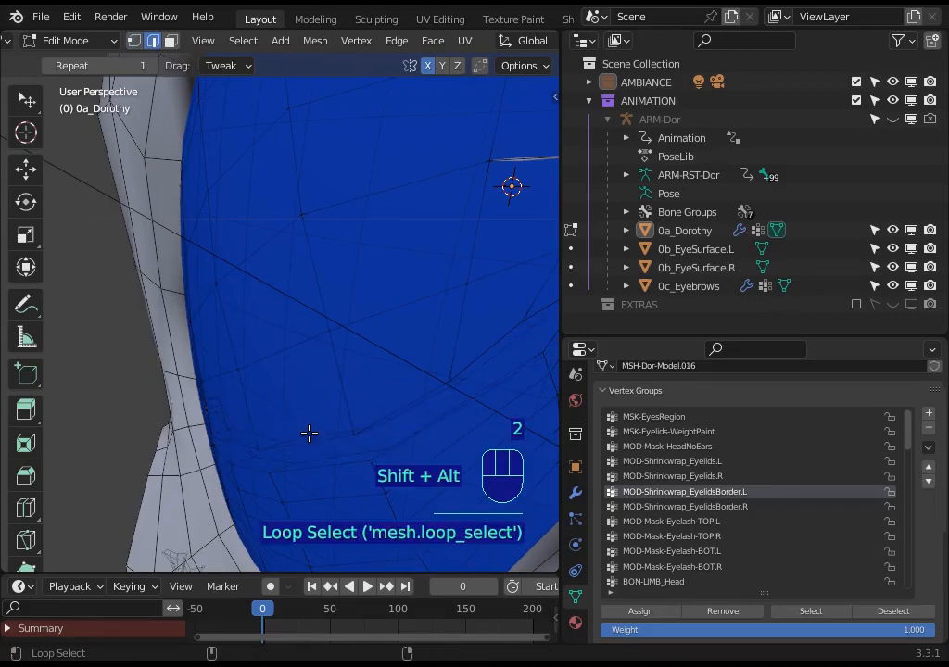
middle_drag(313, 453, 370, 426)
key(1)
alt+shift+click(310, 441)
alt+shift+click(321, 459)
key(1)
Add the MOD-Shrinkwrap_Eyelids.L vertices to the selection and make MOD-Shrinkwrap_EyelidsBorder.L the active vertex group.
click(685, 461)
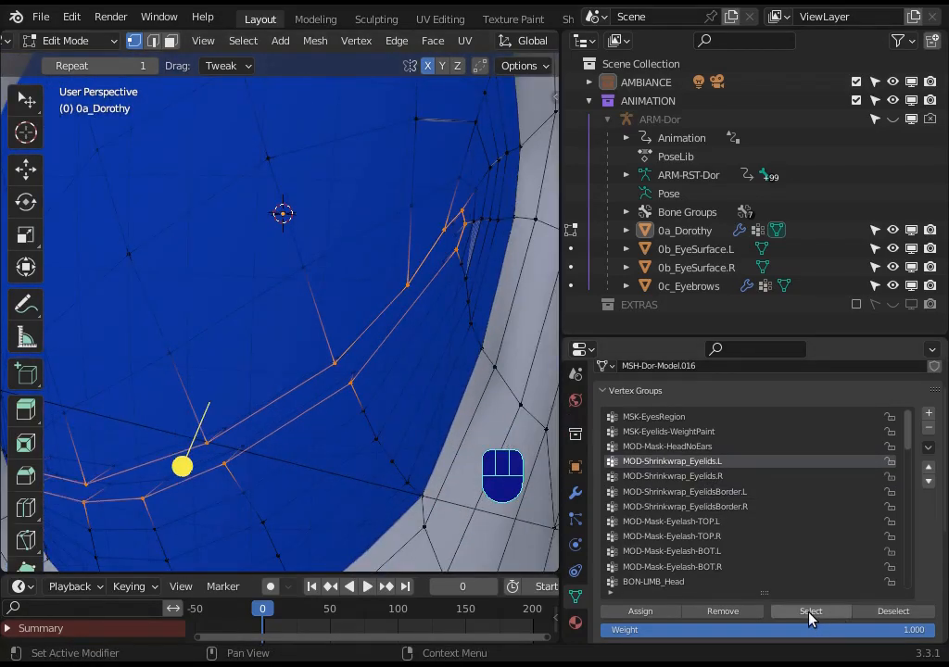
click(809, 611)
click(685, 491)
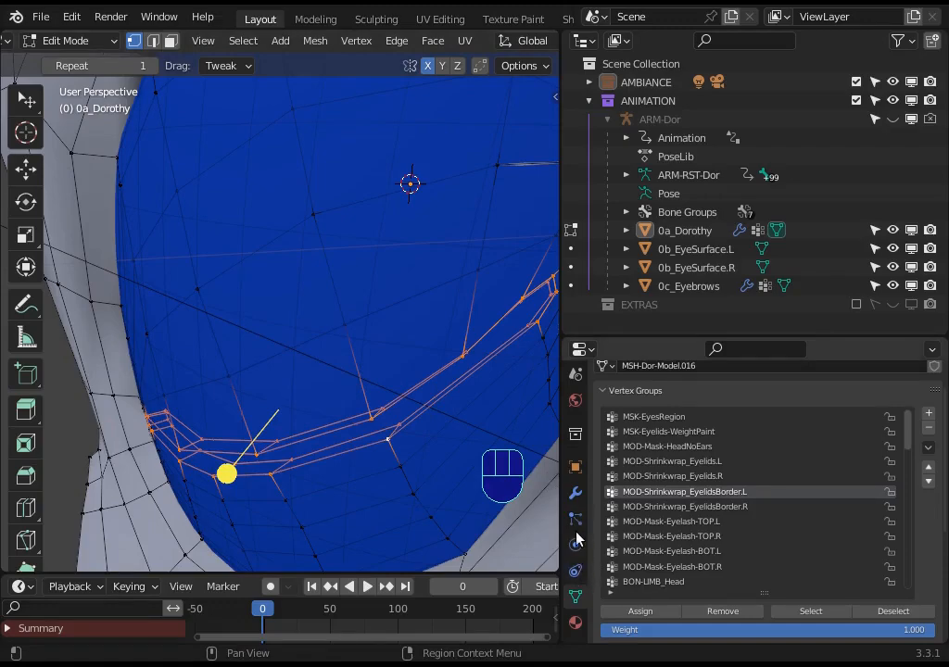
Expand the Shrinkwrap : EyelidsBorder.L modifier and review its snap mode, target, offset and vertex group.
click(574, 493)
click(604, 471)
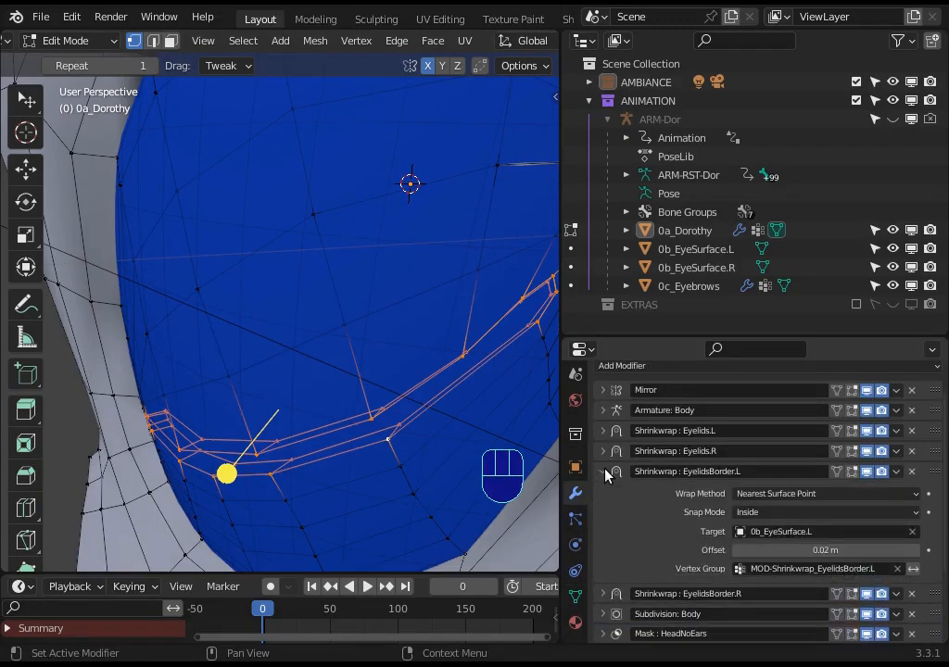
key(ctrl+Tab)
key(Tab)
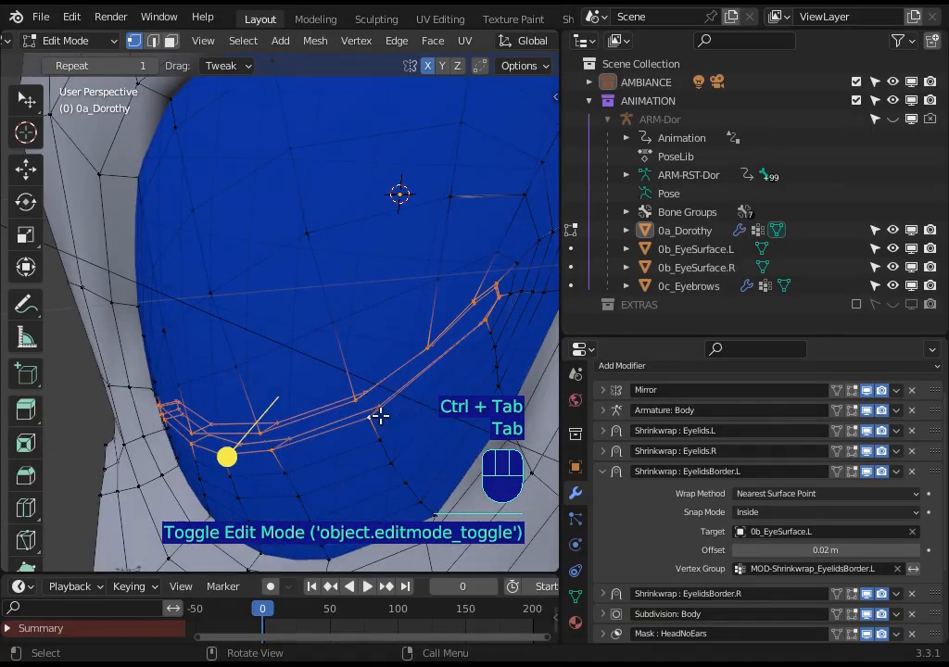
Select the eyelid border's edge loop alone, and toggle 0b_EyeSurface.L's visibility to examine the loop behind the eye surface.
key(alt+a)
alt+shift+click(342, 418)
middle_drag(342, 418, 343, 381)
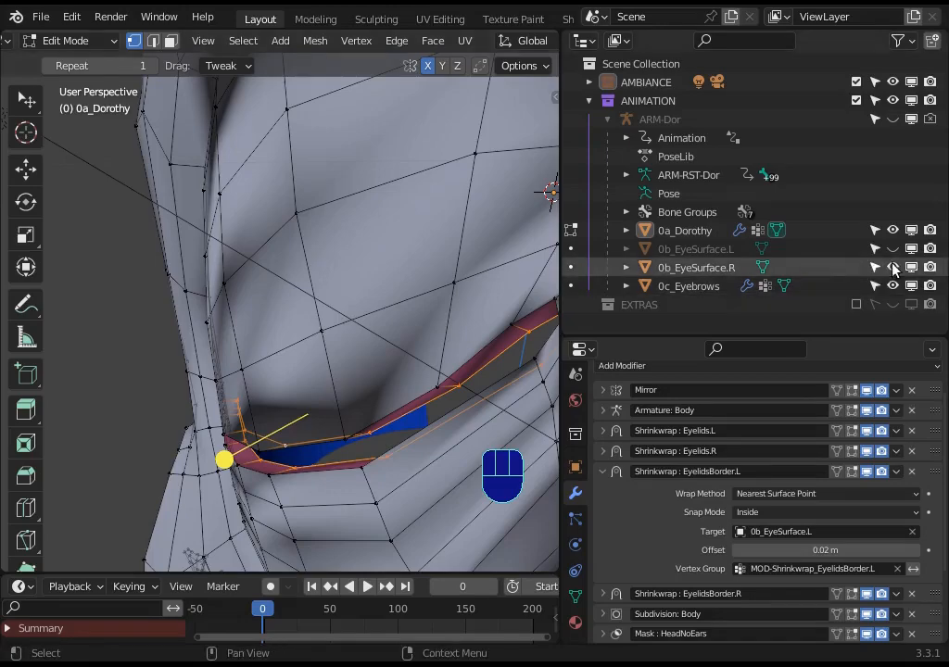
click(893, 248)
click(893, 248)
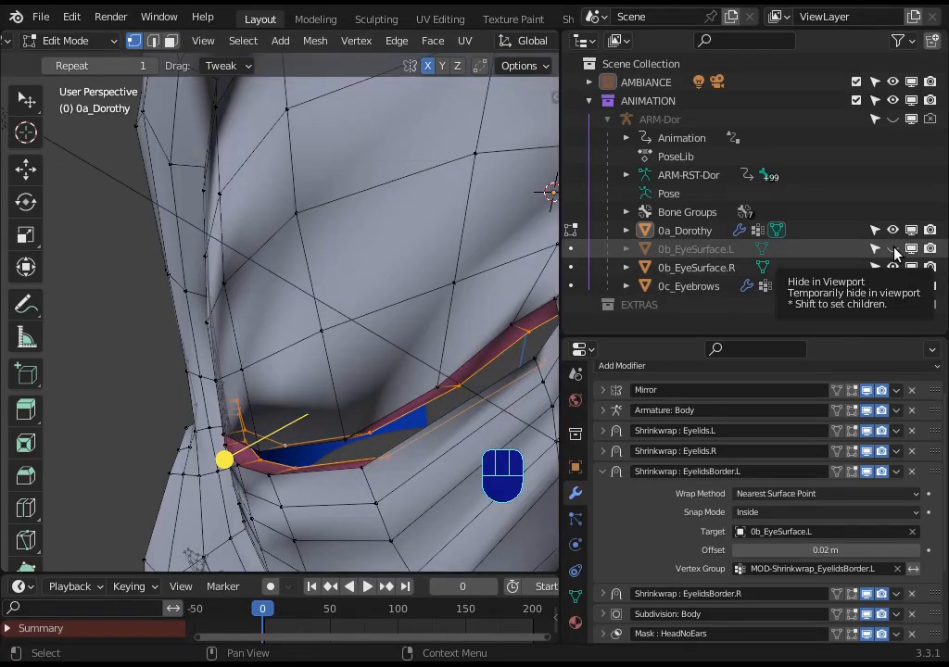
click(893, 249)
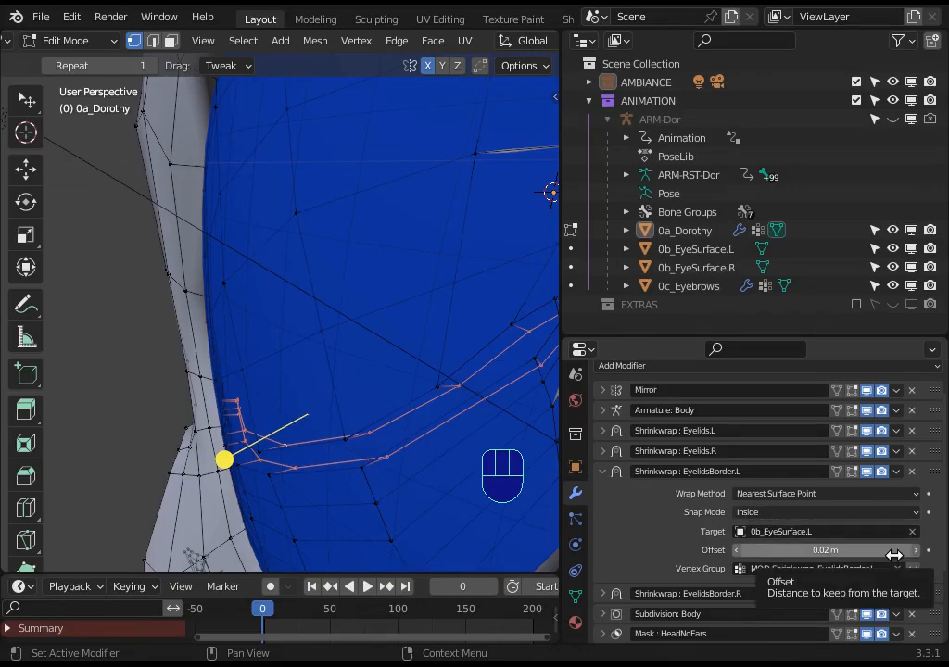
Try an offset of 0.11 m in Shrinkwrap : EyelidsBorder.L and inspect the eyelid border in Object Mode.
mouse_move(842, 549)
mouse_down()
mouse_move(894, 549)
mouse_move(858, 549)
mouse_up()
middle_drag(470, 326, 186, 240)
key(Tab)
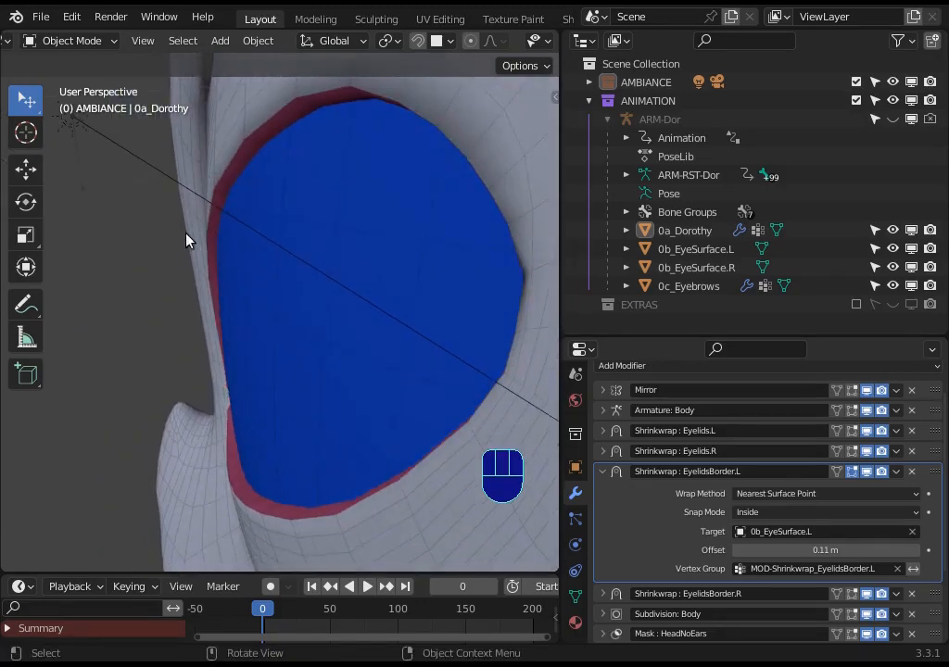
middle_drag(356, 133, 467, 128)
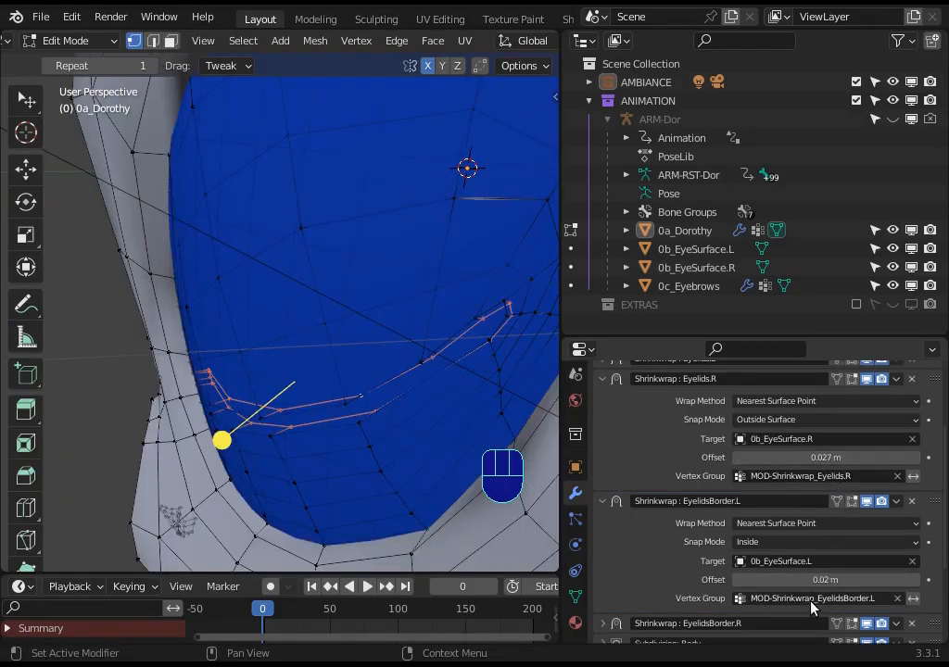
Select the MOD-Shrinkwrap_Eyelids.L vertices, and replace that selection with the MOD-Shrinkwrap_EyelidsBorder.L vertices to compare both groups.
key(alt+a)
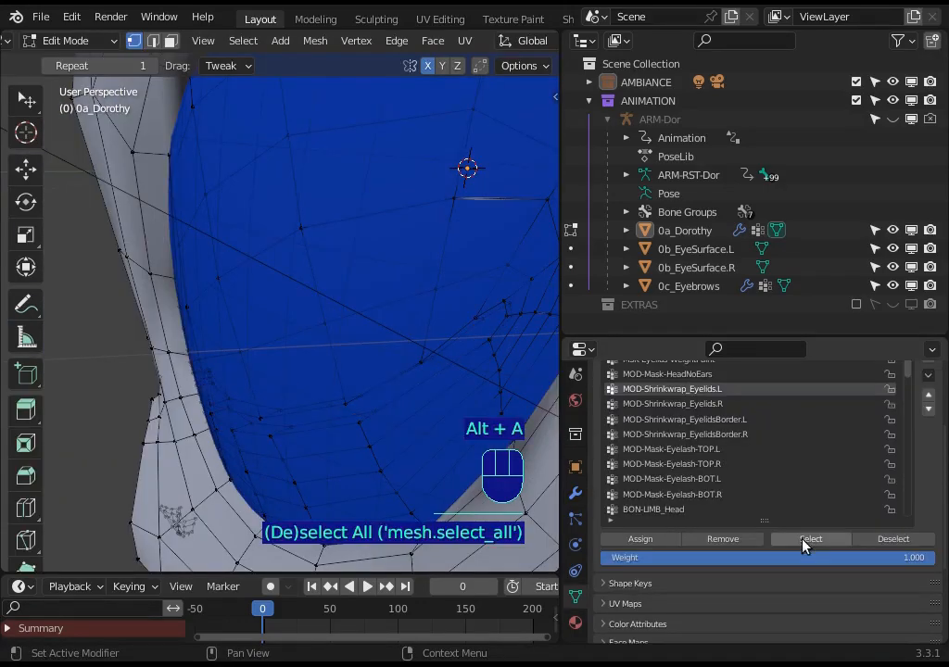
click(808, 540)
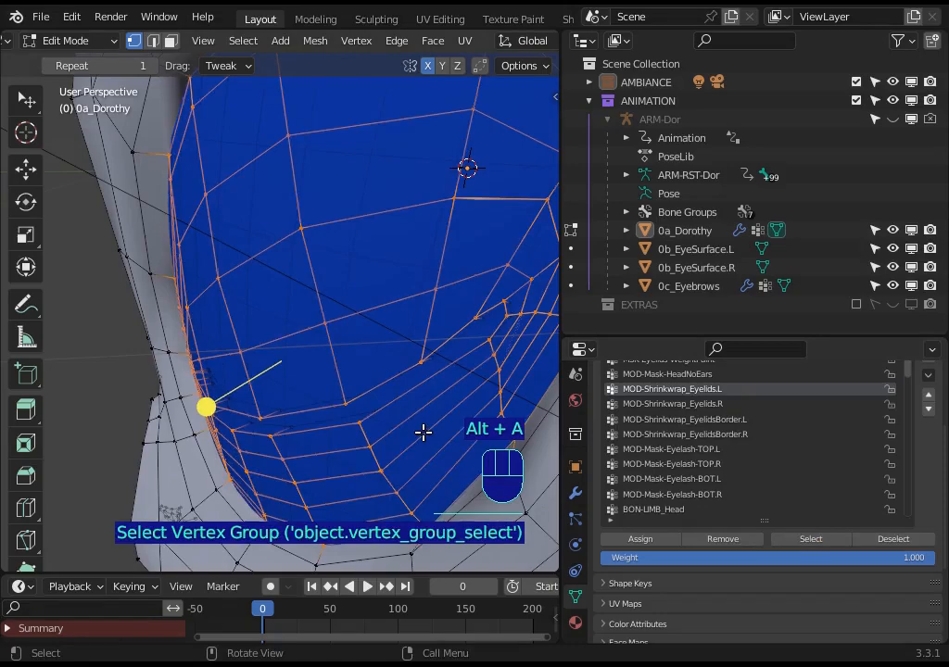
key(alt+a)
click(657, 419)
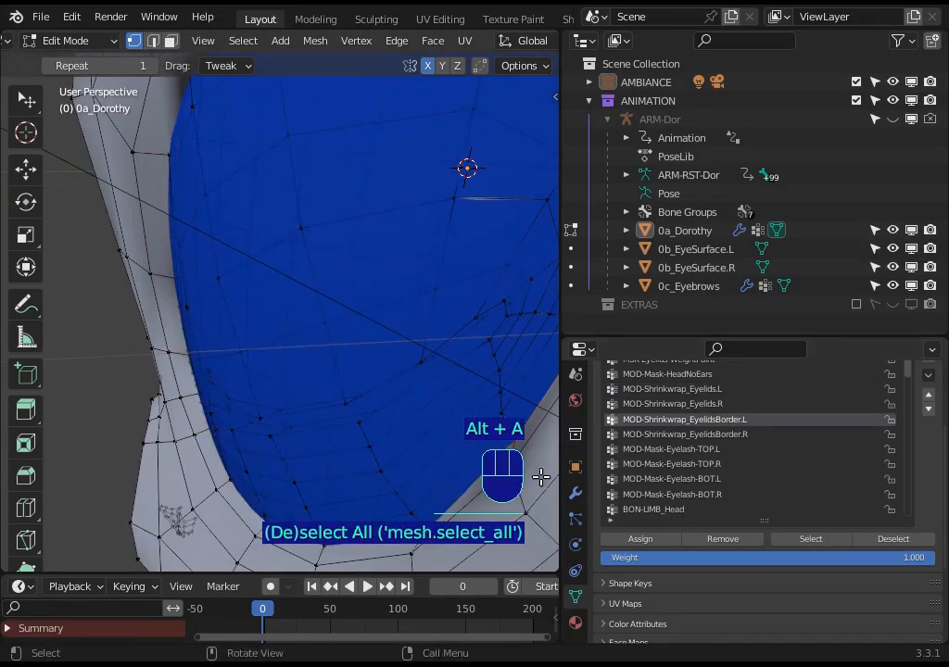
click(803, 541)
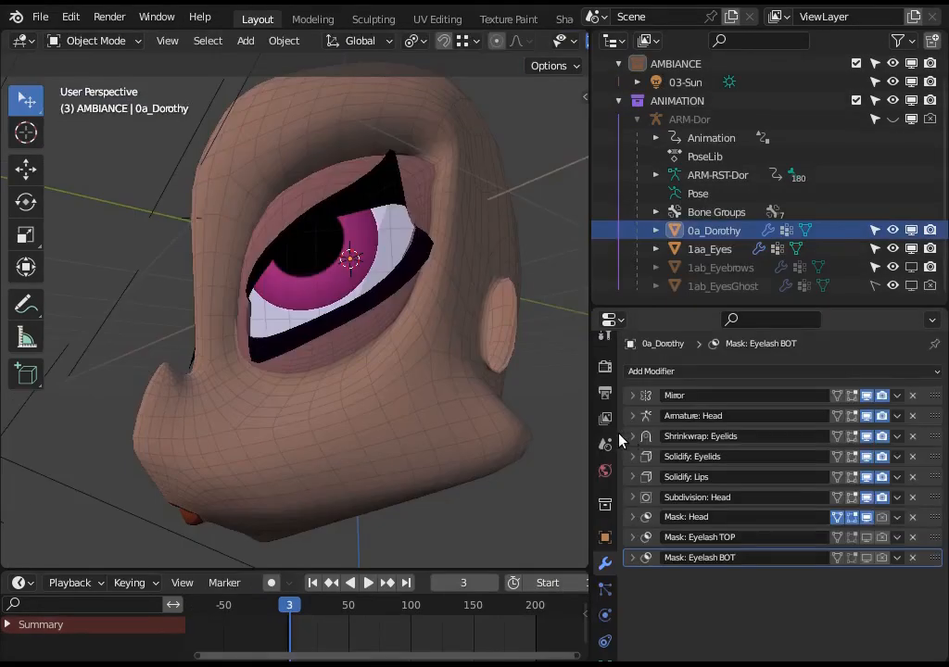
Expand the Shrinkwrap: Eyelids modifier's settings on 0a_Dorothy.
click(631, 436)
middle_drag(408, 295, 390, 343)
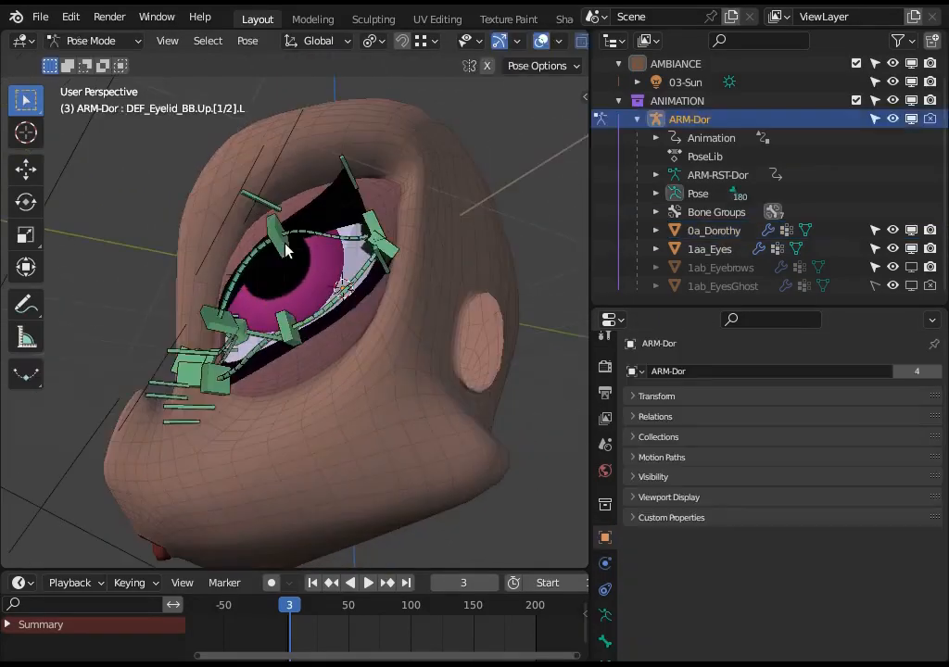
Pose the outer upper eyelid control CTL_Eyelid_BBH.Up.[3/3].L, moving it upward and outward at the eye's outer corner.
click(260, 303)
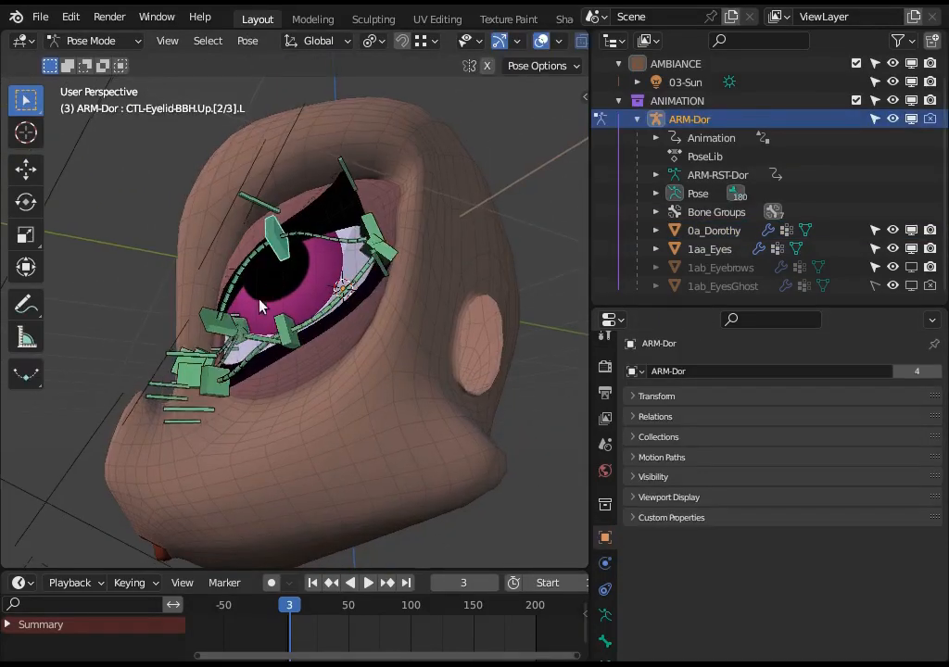
middle_drag(260, 303, 389, 245)
key(g)
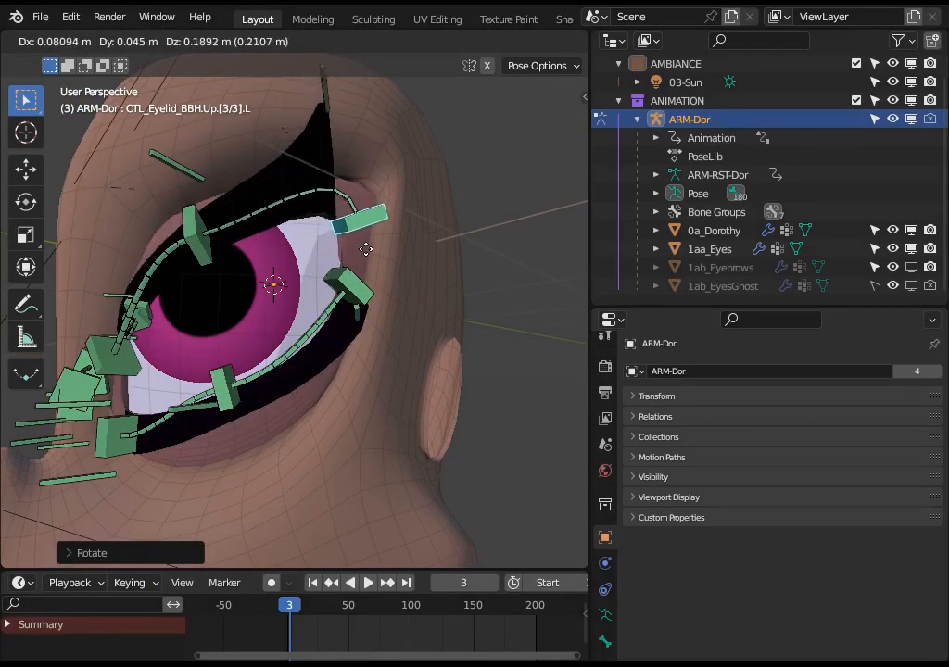
click(345, 259)
key(g)
click(339, 248)
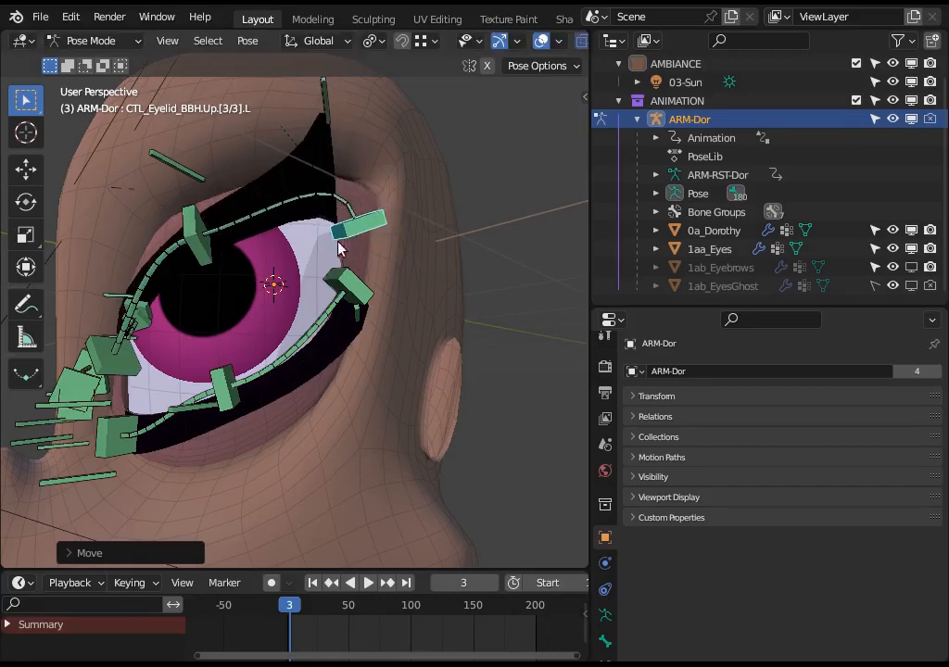
Lower the middle upper eyelid control over the pupil, and move the middle lower eyelid control CTL_Eyelid_BBH.Down.[2/3].L downward.
click(203, 264)
key(g)
click(211, 257)
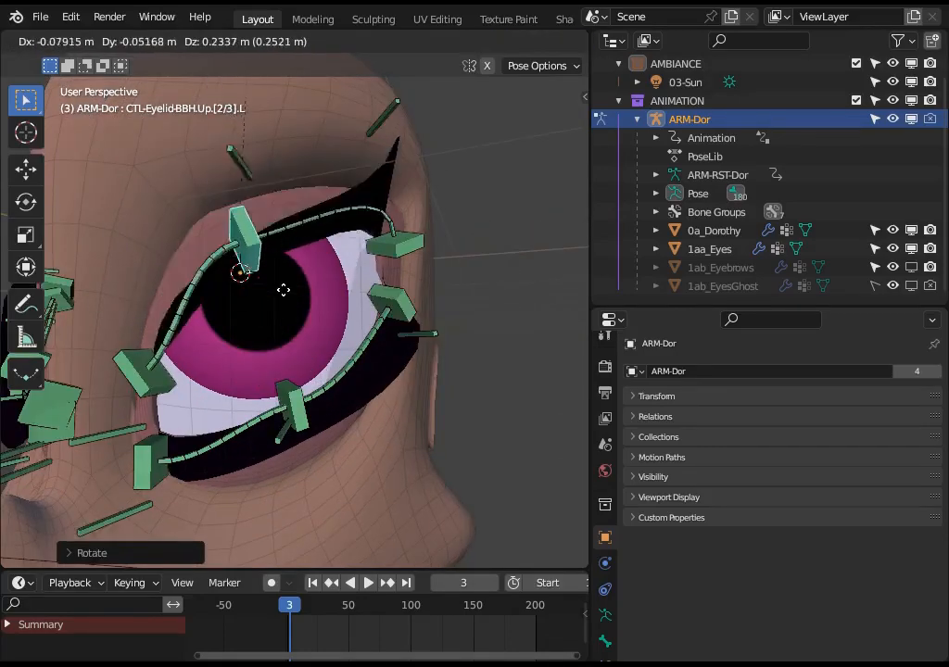
click(304, 318)
click(302, 383)
key(g)
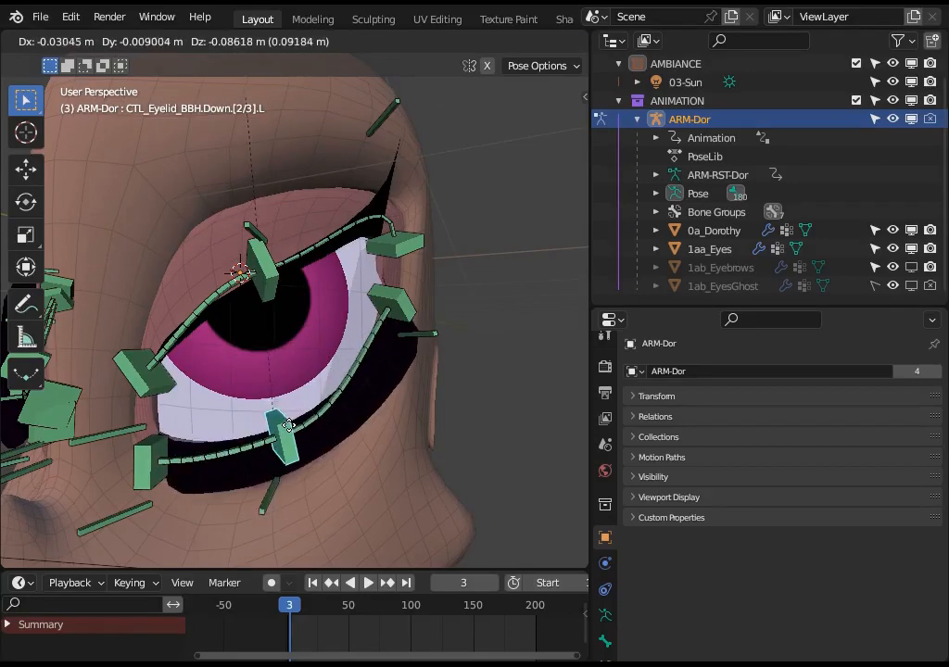
click(289, 425)
Move and rotate the outer lower eyelid control CTL_Eyelid_BBH.Down.[3/3].L near the eye's outer corner.
click(392, 301)
key(g)
click(366, 319)
key(r)
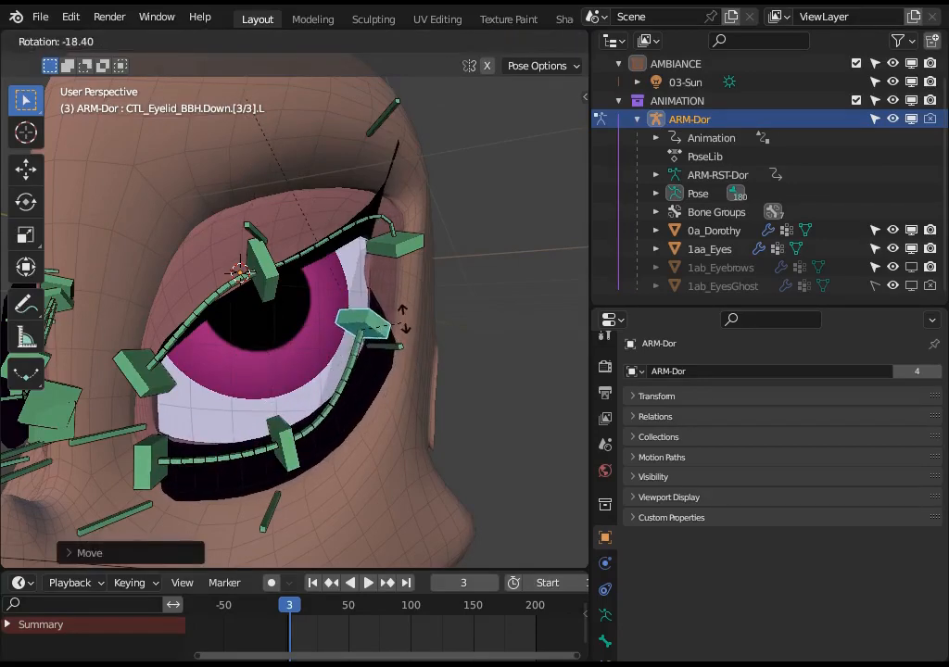
click(403, 317)
Raise the middle upper eyelid control CTL-Eyelid-BBH.Up.[2/3].L well above the pupil to open the eye.
click(262, 268)
key(g)
click(181, 347)
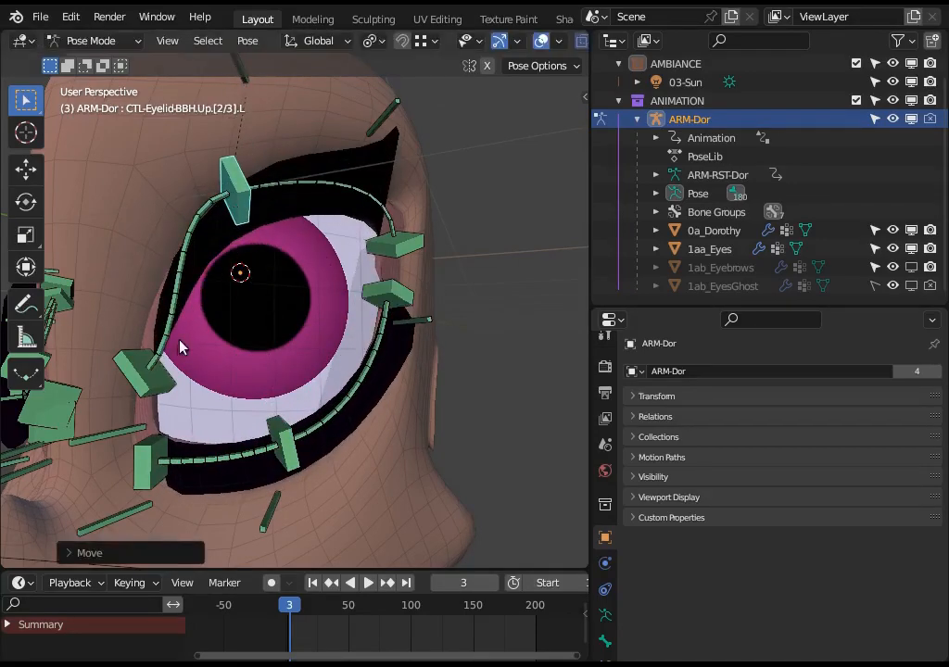
Rotate the inner upper eyelid control and shift it toward the nose to widen the eye's inner corner.
click(161, 380)
key(r)
click(243, 349)
key(g)
click(224, 370)
Move and rotate the inner lower eyelid control CTL_Eyelid_BBH.Down.[1/3].L toward the nose.
click(150, 480)
key(g)
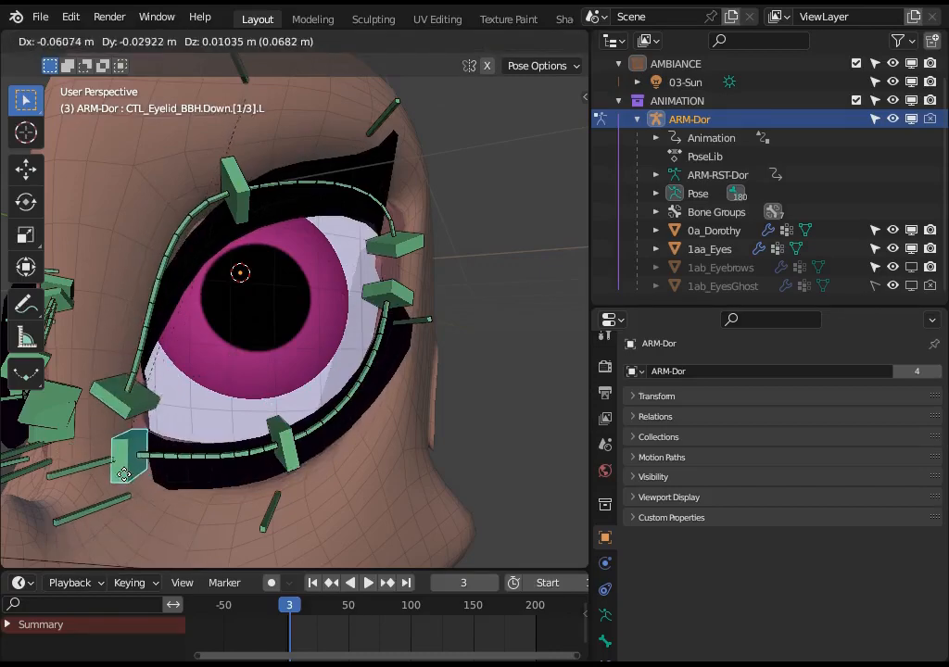
click(123, 475)
key(r)
click(231, 468)
key(g)
click(274, 452)
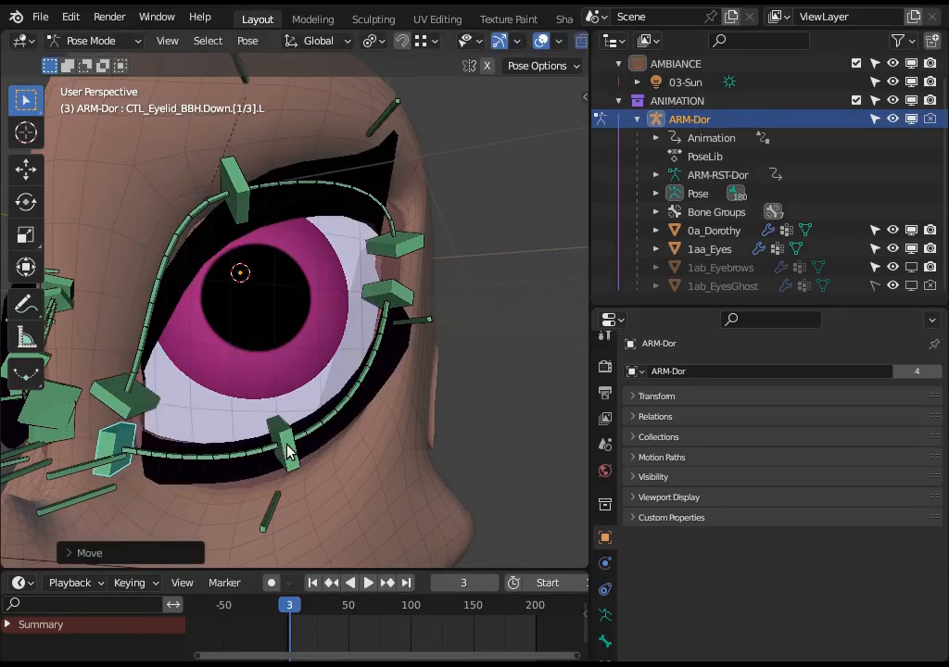
Lower the middle and outer lower eyelid controls to deepen the lower eyelid's curve.
click(286, 452)
key(g)
click(264, 484)
click(387, 298)
key(g)
click(382, 326)
Nudge the outer upper eyelid control upward, and shift the middle upper eyelid control slightly toward the outer corner.
click(400, 239)
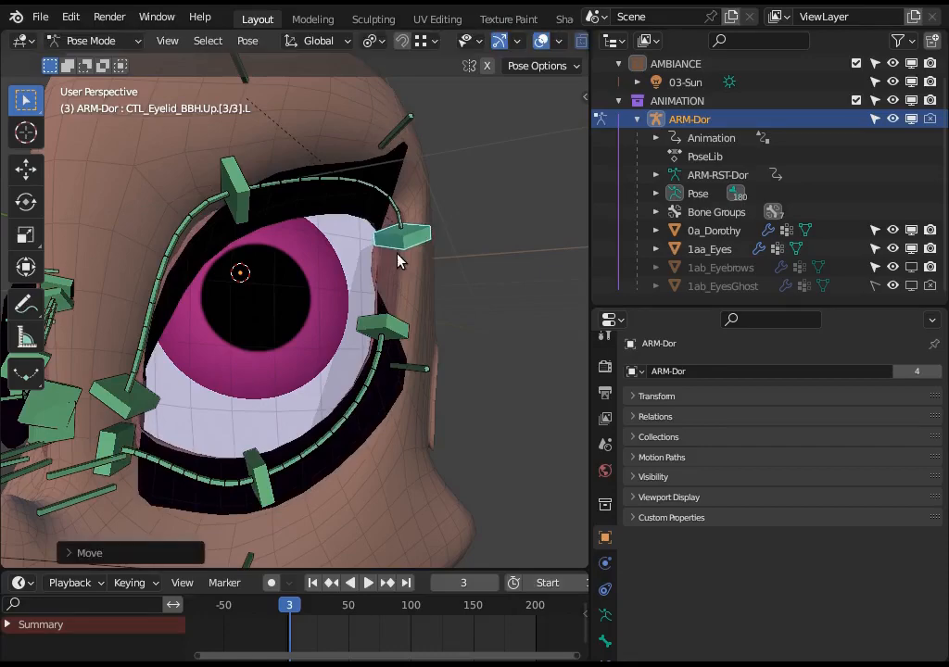
middle_drag(379, 272, 394, 262)
key(g)
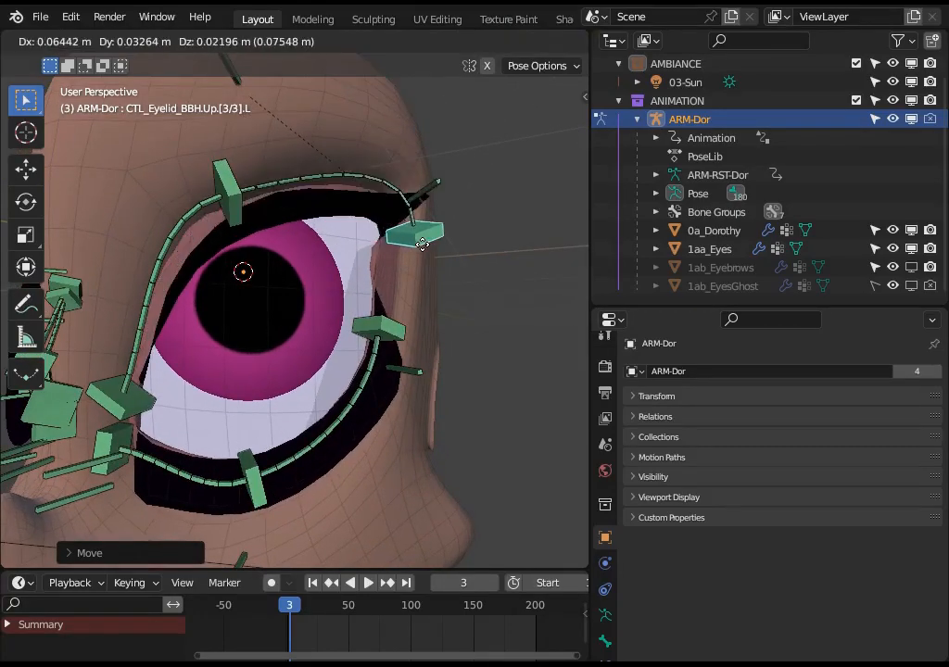
click(410, 238)
click(213, 211)
click(227, 212)
key(g)
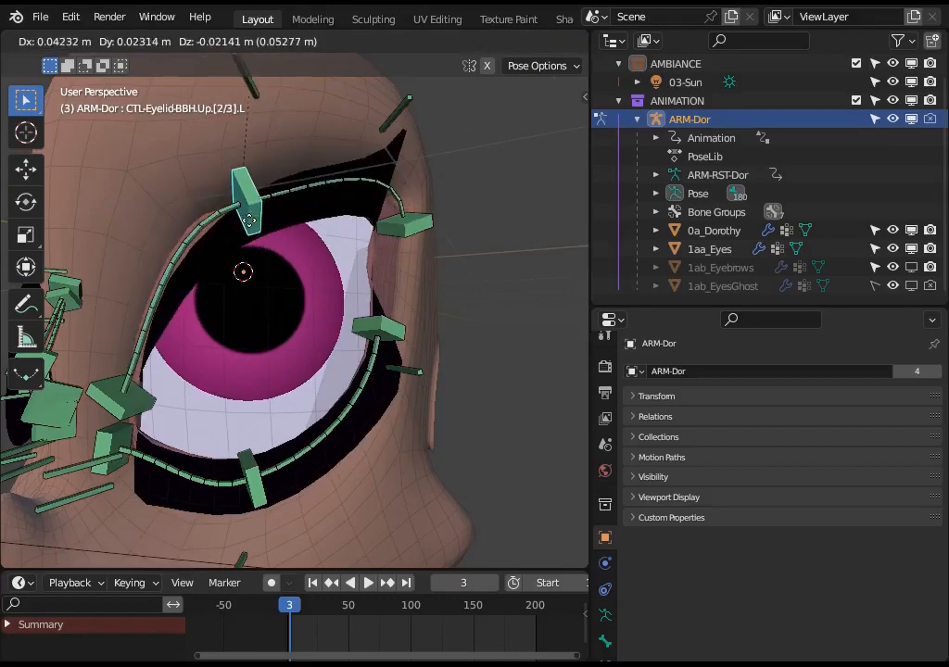
click(248, 220)
Shift the outer lower eyelid control CTL_Eyelid_BBH.Down.[3/3].L slightly downward.
click(366, 319)
key(g)
click(380, 333)
Reposition the middle upper eyelid control above the pupil and lower the middle lower eyelid control CTL_Eyelid_BBH.Down.[2/3].L.
click(119, 387)
key(g)
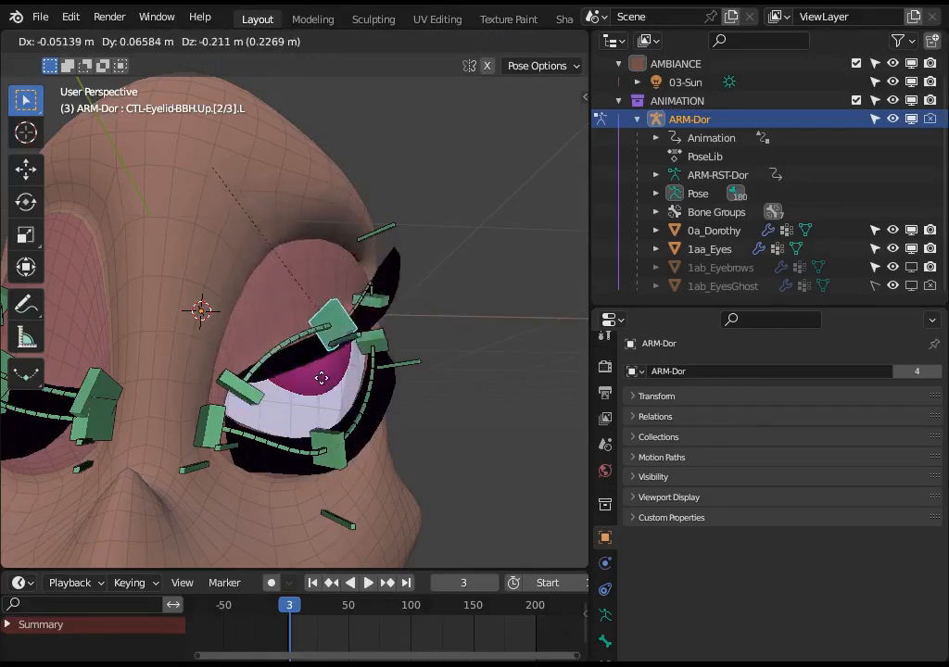
click(337, 282)
click(342, 449)
key(g)
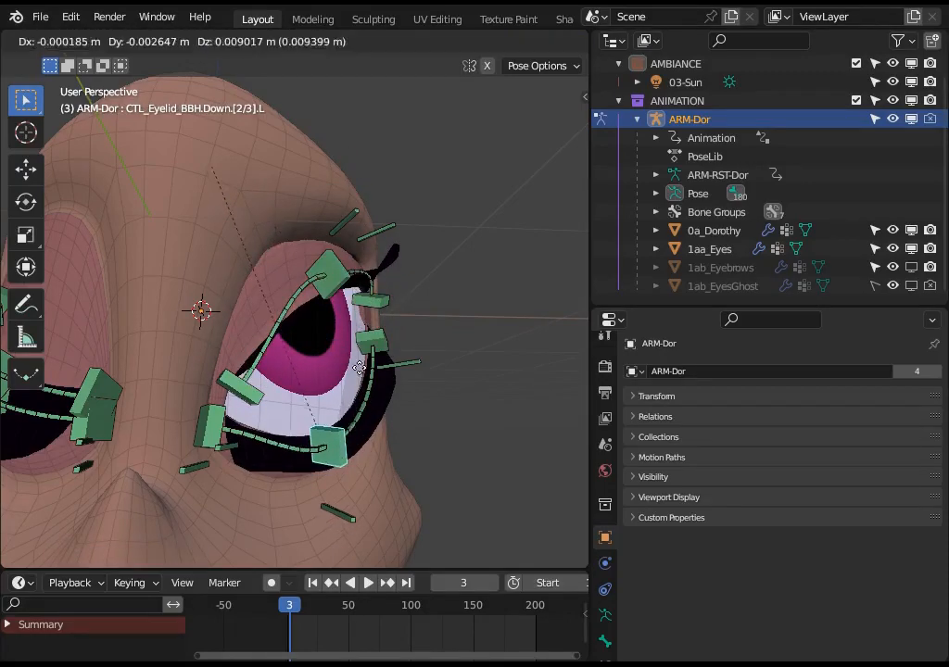
click(375, 423)
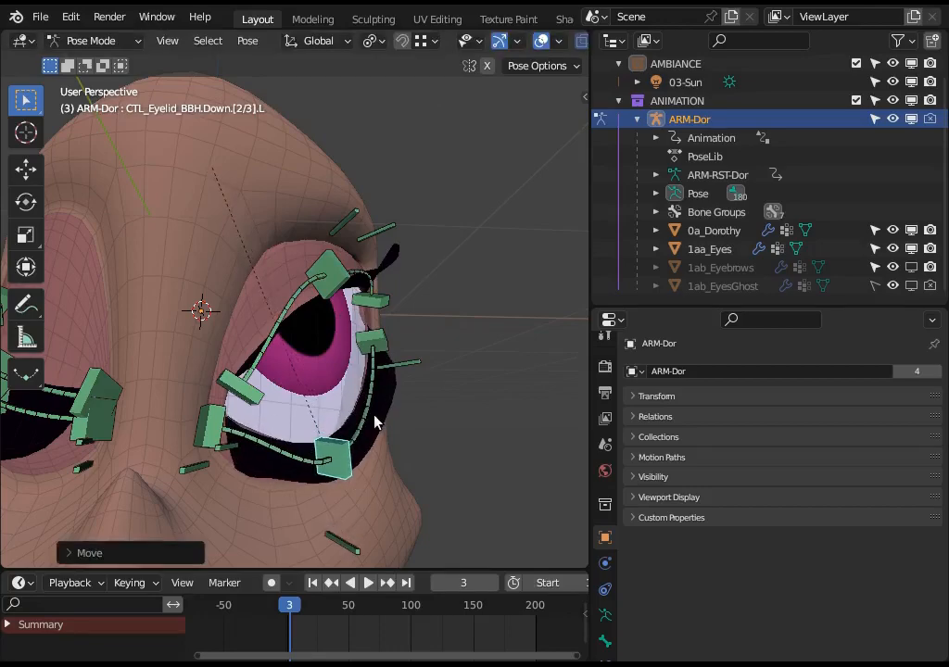
Annotate the eyeball's vertical curvature between the middle eyelid controls, and raise both the upper and lower middle controls.
key(d)
mouse_move(328, 268)
mouse_down()
mouse_move(337, 357)
mouse_move(312, 457)
mouse_move(329, 275)
mouse_move(319, 250)
mouse_up()
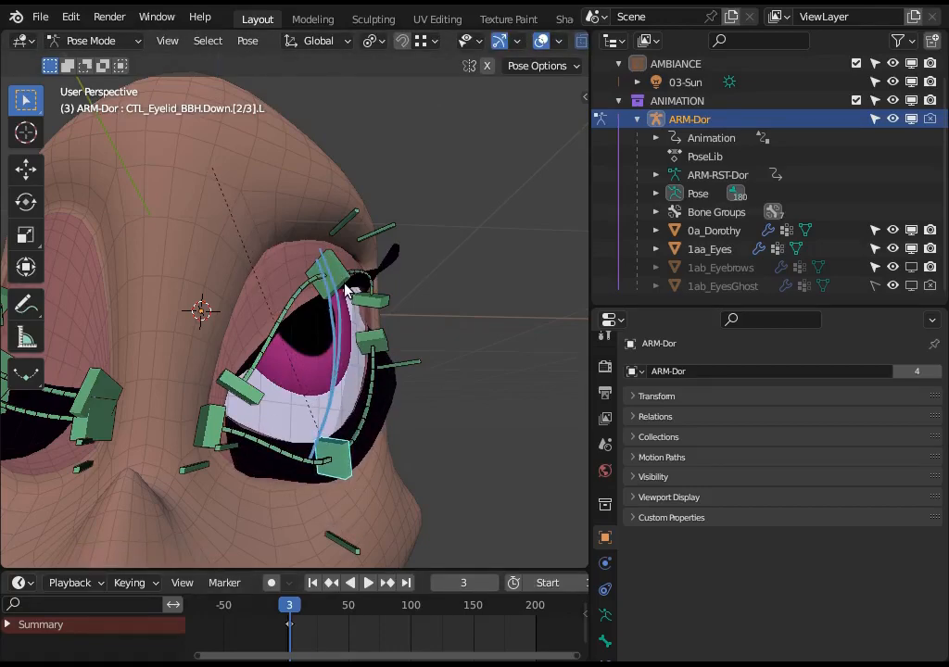
drag(345, 289, 322, 276)
drag(341, 460, 345, 384)
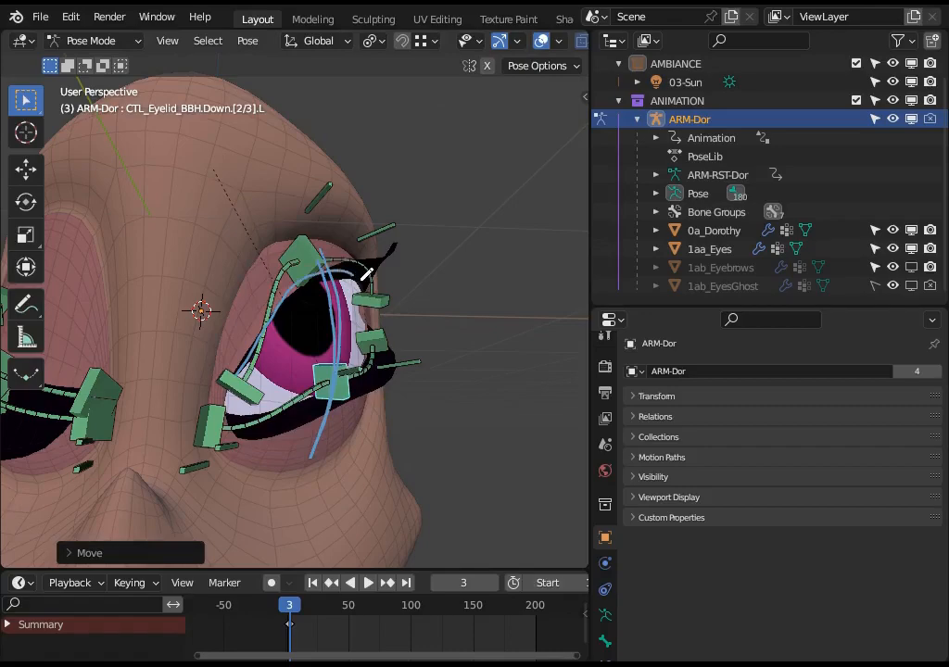
Lower the middle lower eyelid control again, and trace the lower eyelid border's curves with annotation strokes.
key(i)
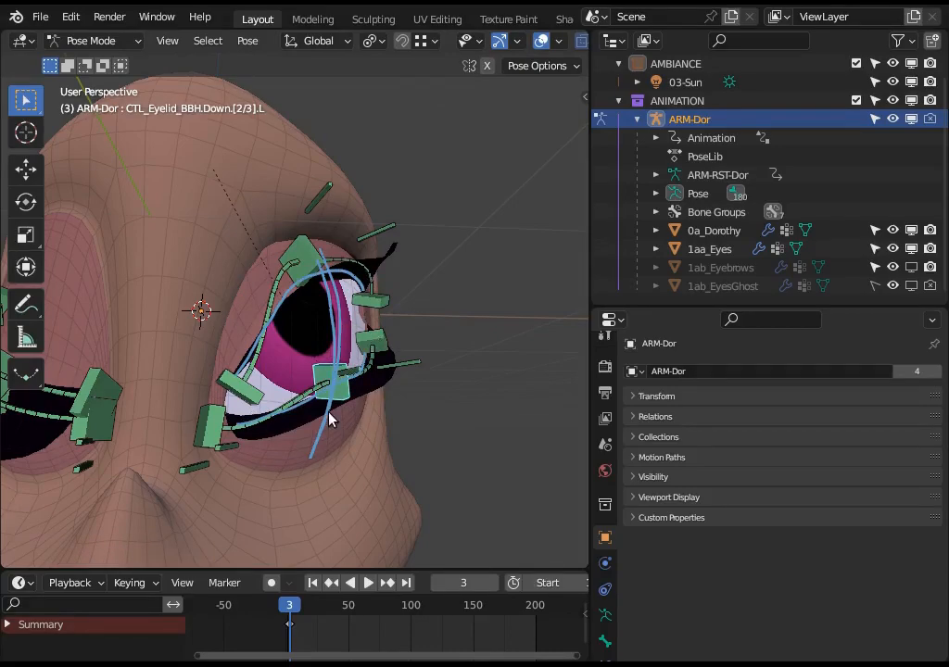
key(g)
click(357, 458)
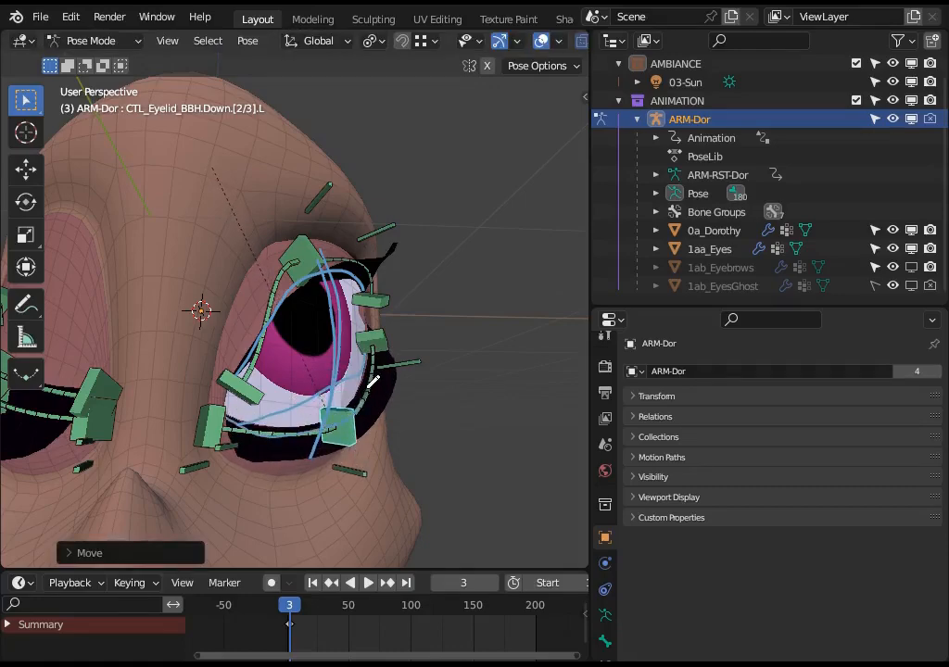
Raise the middle upper eyelid control higher, trace the upper eyelid border's arc with an annotation stroke, and examine the eyelid curves.
drag(301, 250, 293, 226)
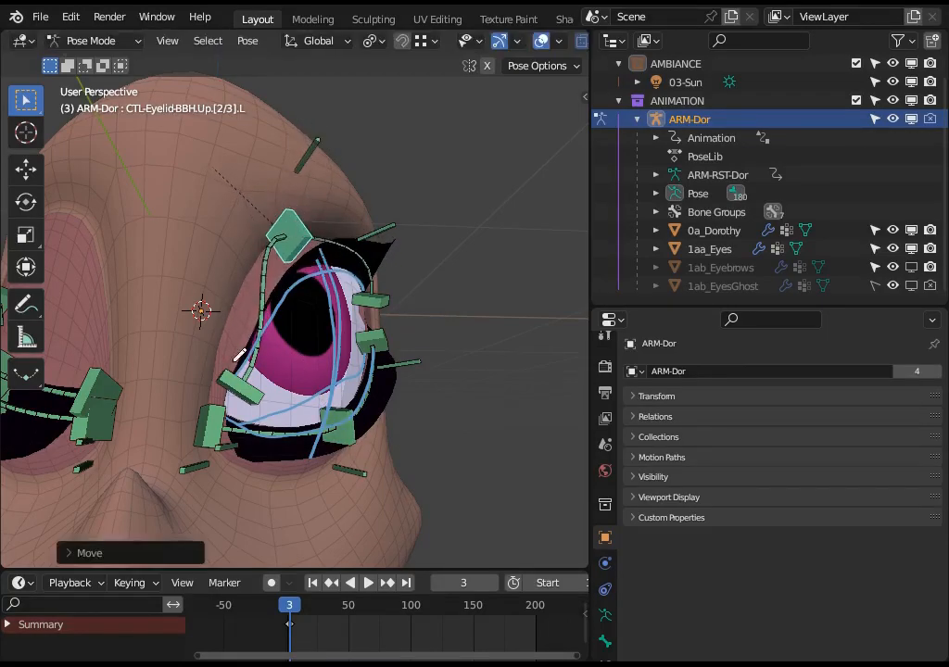
drag(355, 251, 364, 262)
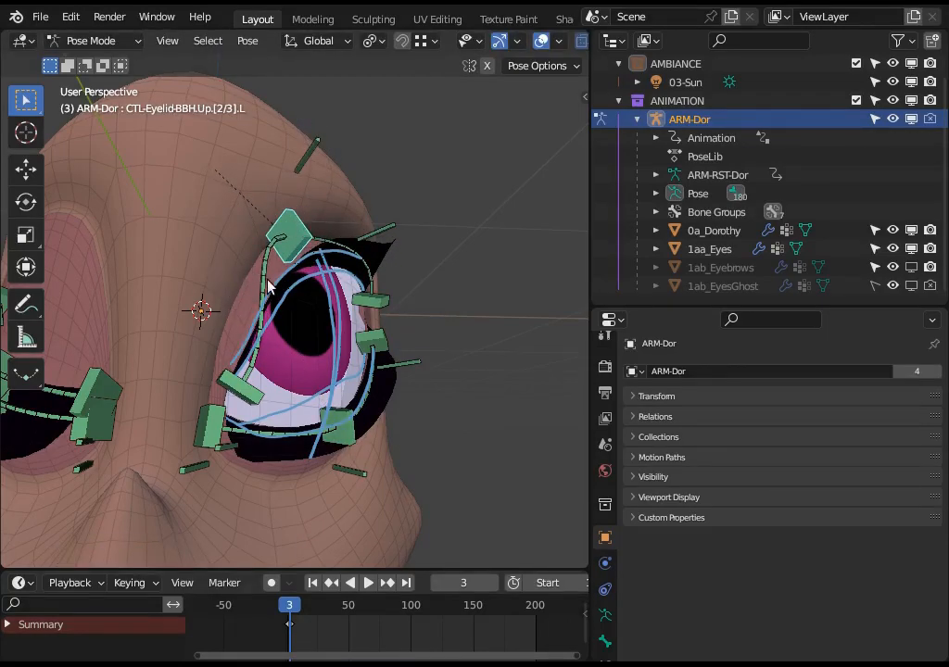
click(369, 254)
click(333, 435)
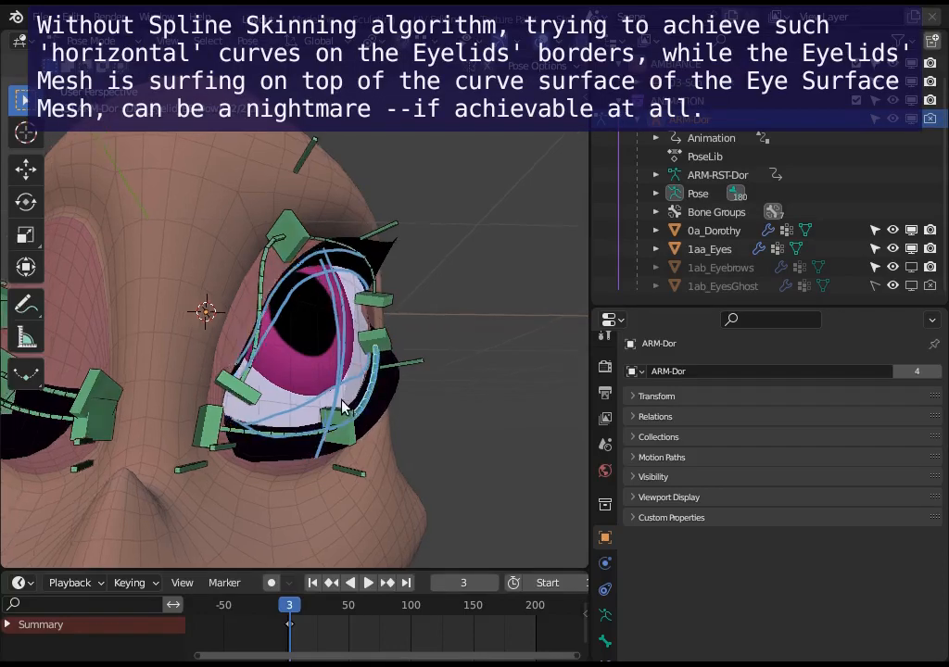
middle_drag(342, 408, 278, 303)
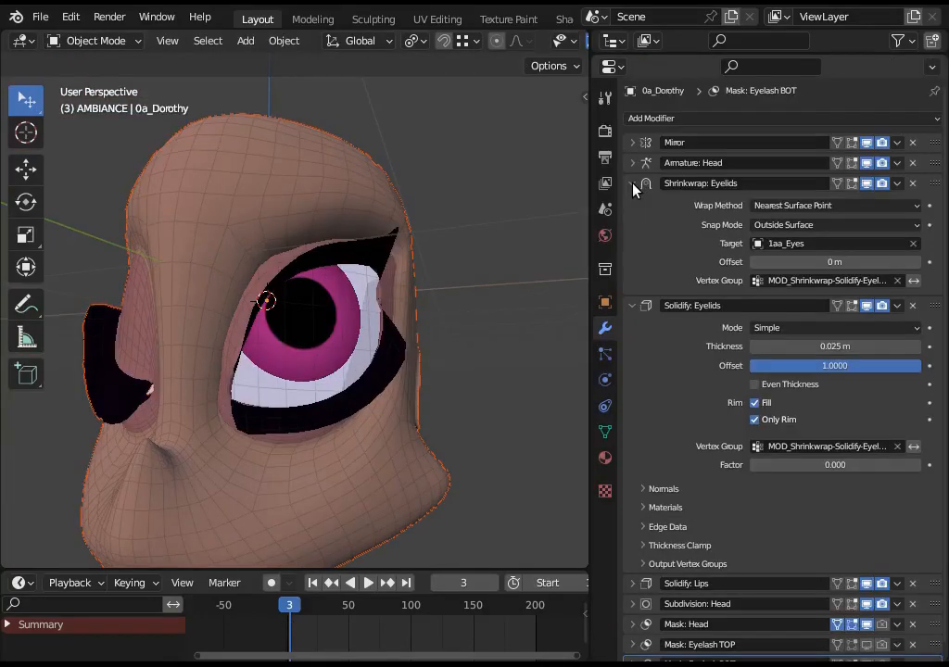
Collapse the Shrinkwrap: Eyelids, Solidify: Eyelids and Subdivision: Head modifier settings on 0a_Dorothy.
click(632, 186)
click(632, 204)
click(633, 245)
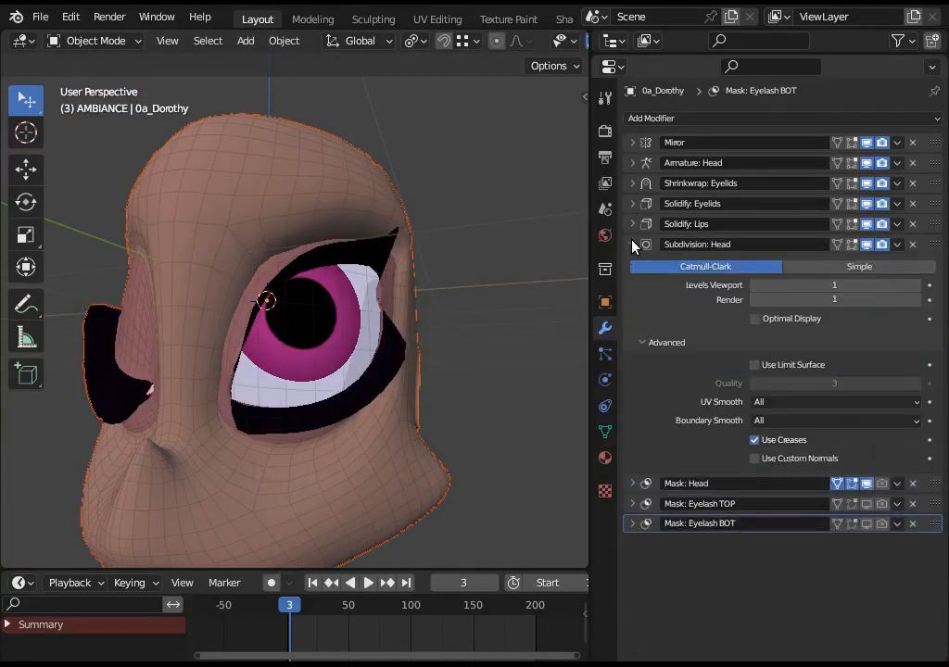
click(633, 244)
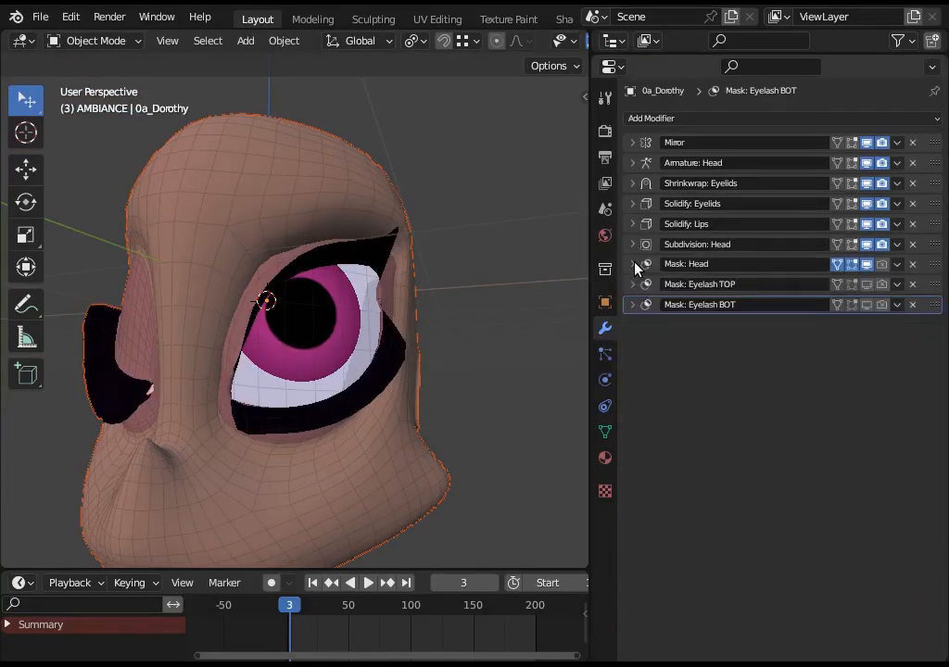
Toggle the viewport display of the Mask: Eyelash TOP and Mask: Eyelash BOT modifiers to examine what each one hides.
click(868, 286)
click(868, 308)
click(868, 308)
click(866, 306)
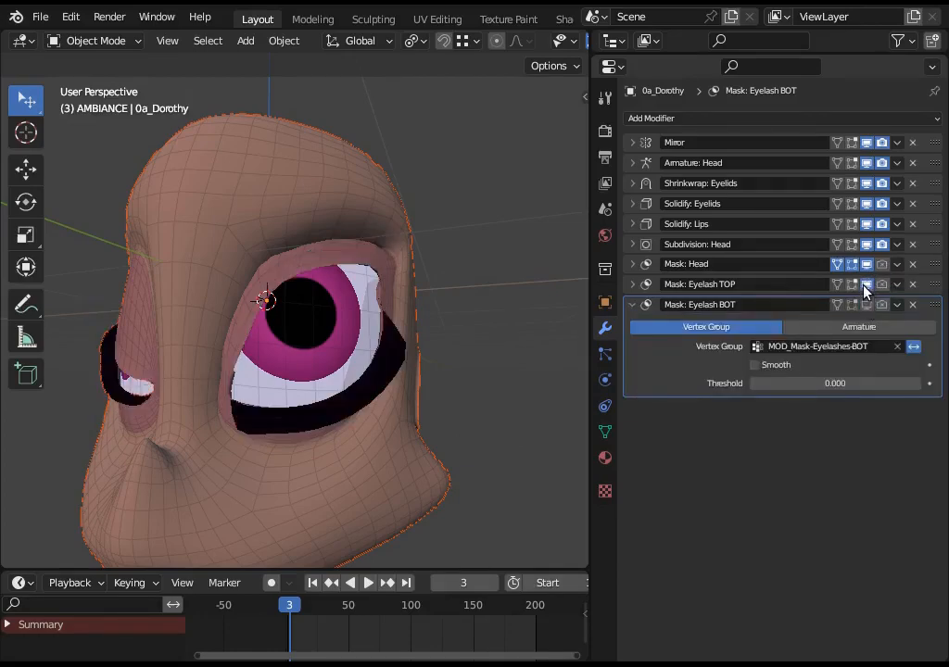
click(864, 288)
Toggle Mask: Head's viewport display to compare the head, and expand the Mask: Eyelash TOP settings.
click(865, 271)
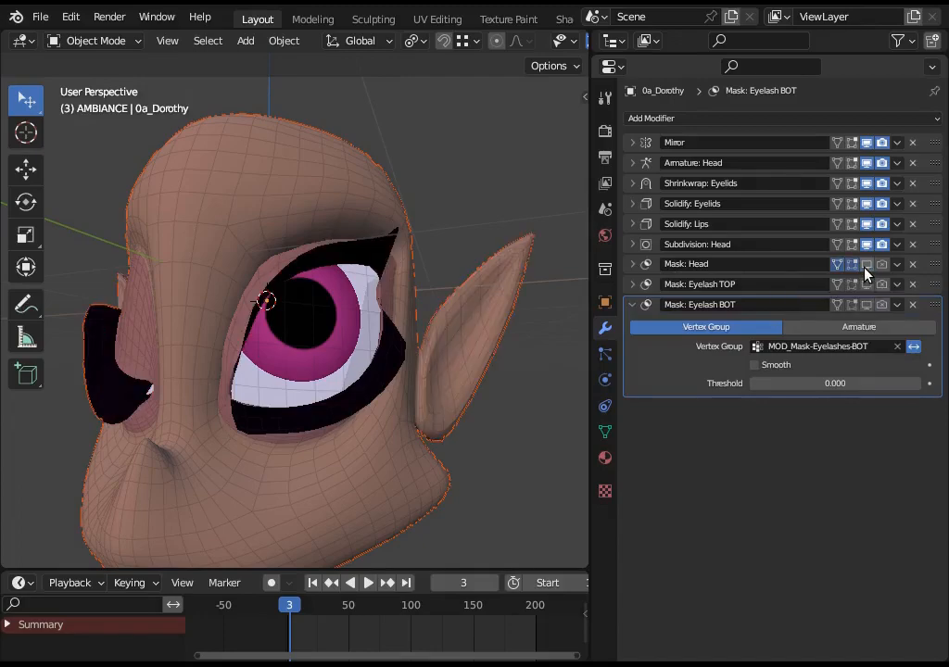
click(865, 271)
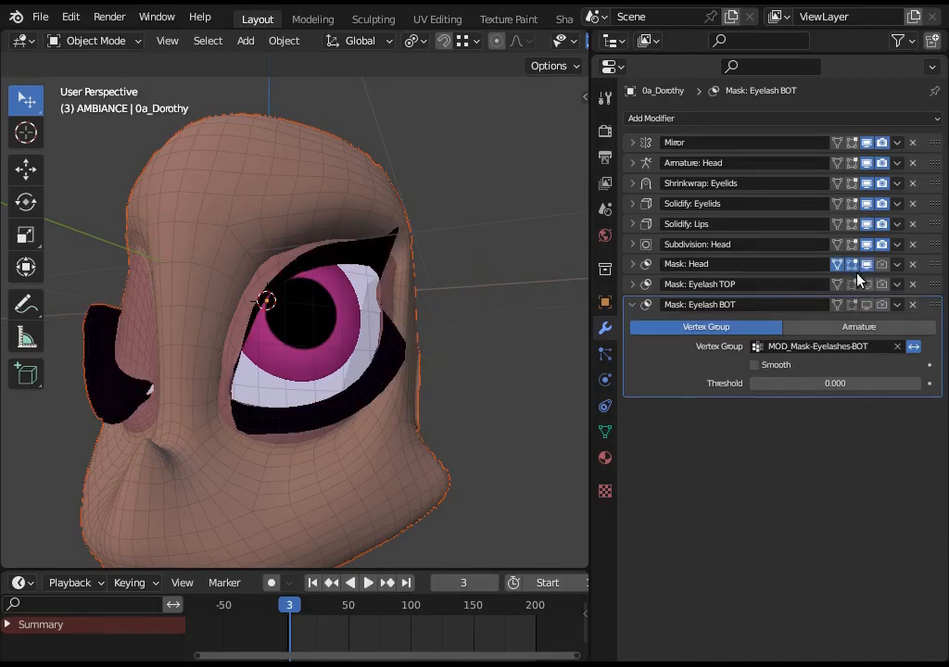
click(857, 283)
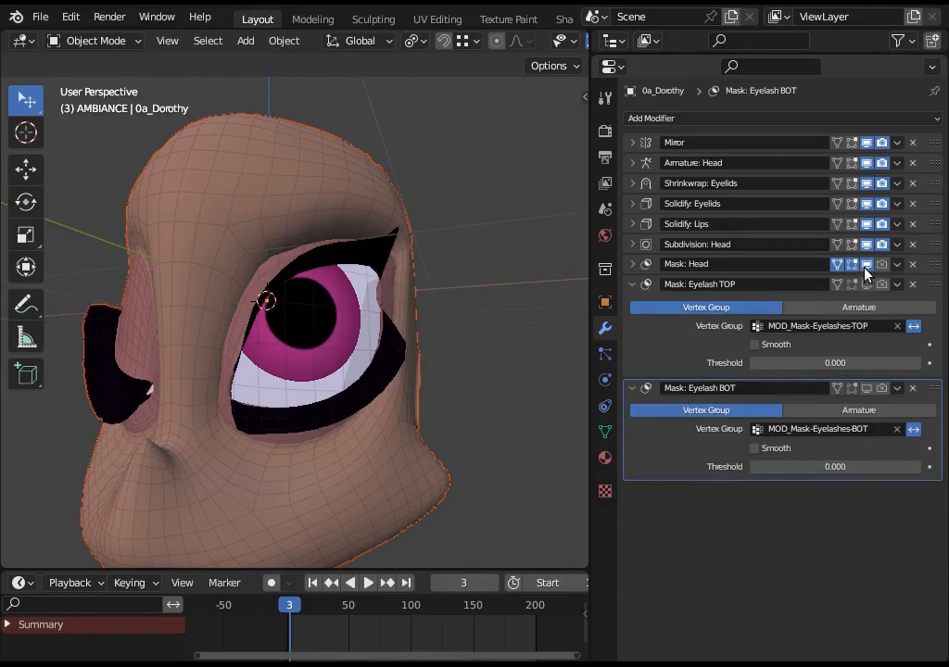
Compare the head mesh in Edit Mode with and without Mask: Head, and turn off that mask's edit-mode display.
click(865, 268)
key(Tab)
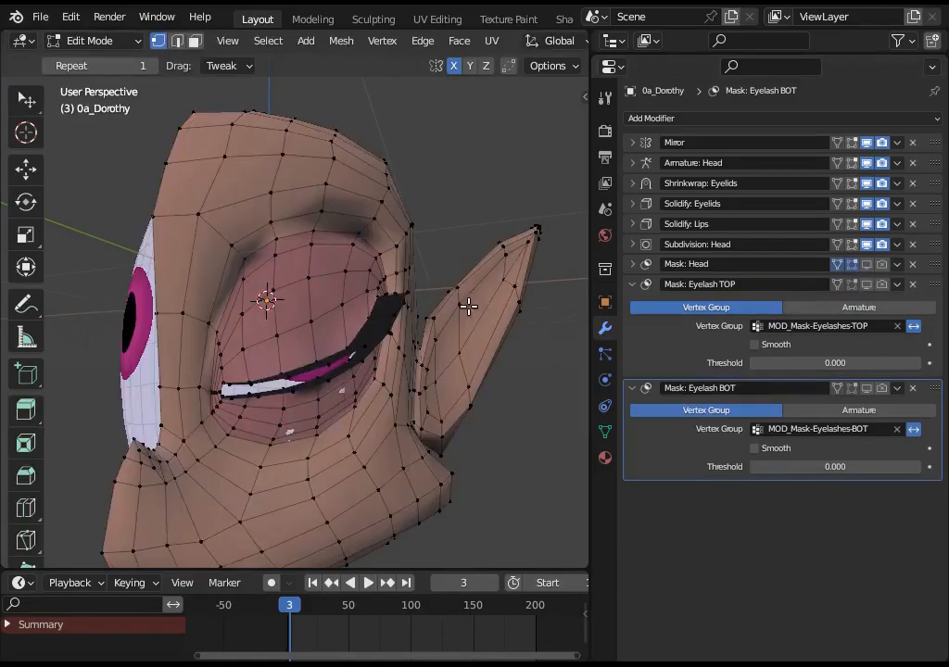
click(852, 267)
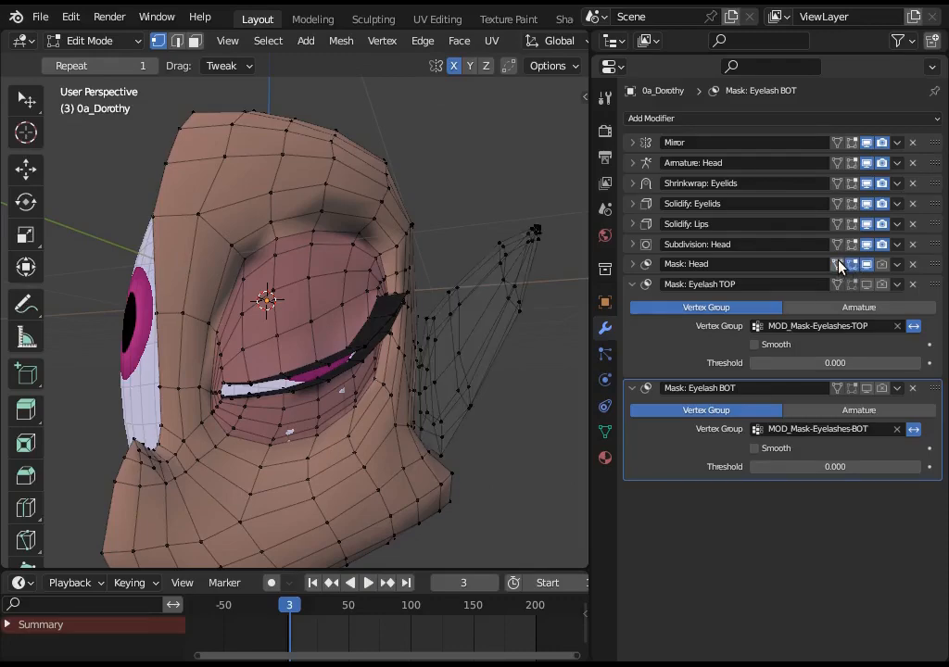
click(851, 263)
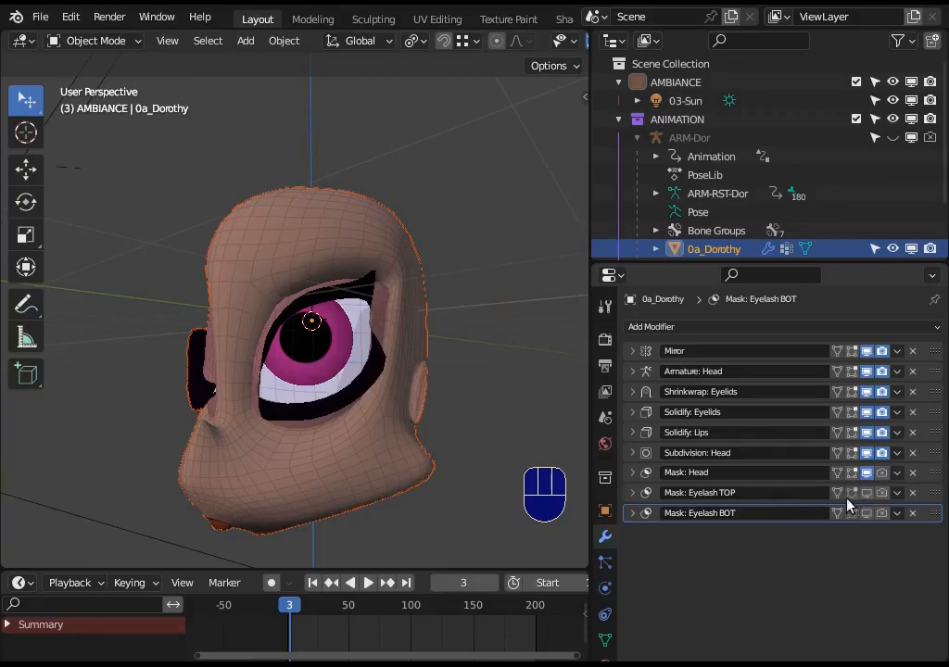
Toggle Mask: Head's viewport display in Object Mode and examine the masked head from several angles.
click(866, 473)
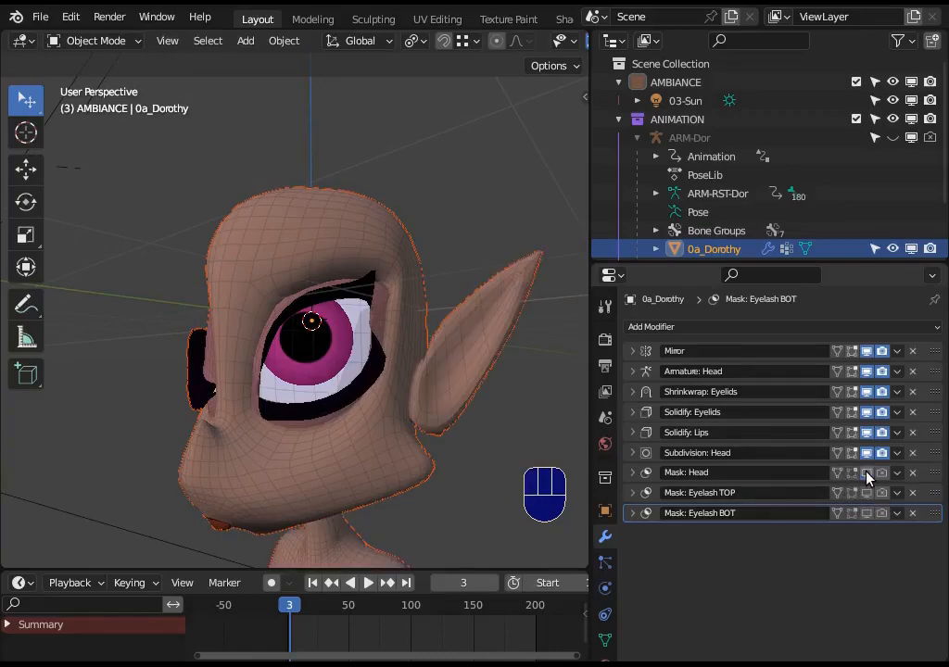
click(867, 472)
middle_drag(350, 372, 310, 374)
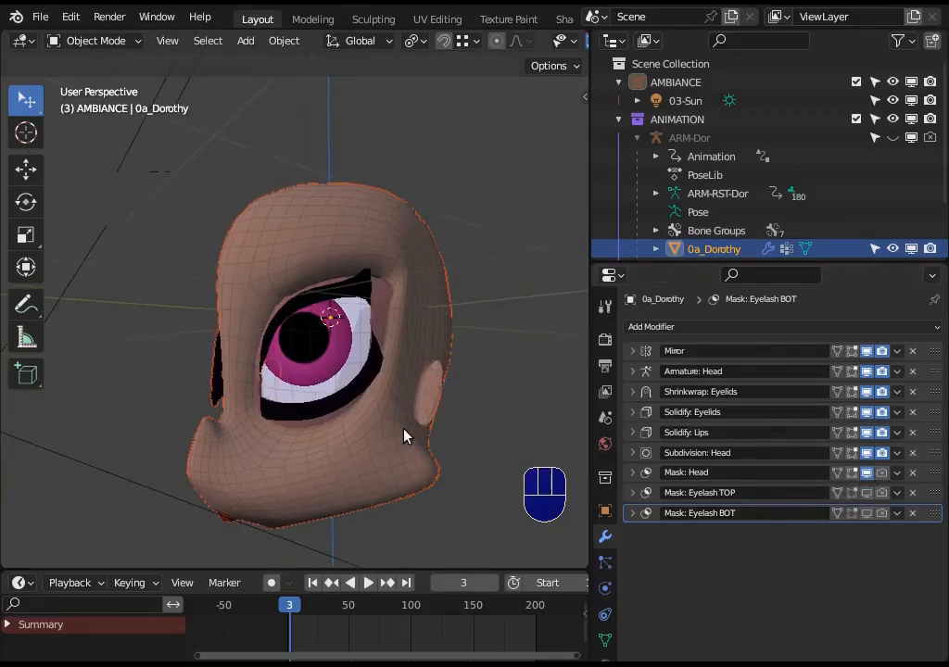
mouse_move(405, 435)
middle_down()
mouse_move(373, 423)
mouse_move(377, 435)
mouse_move(386, 417)
mouse_move(399, 421)
middle_up()
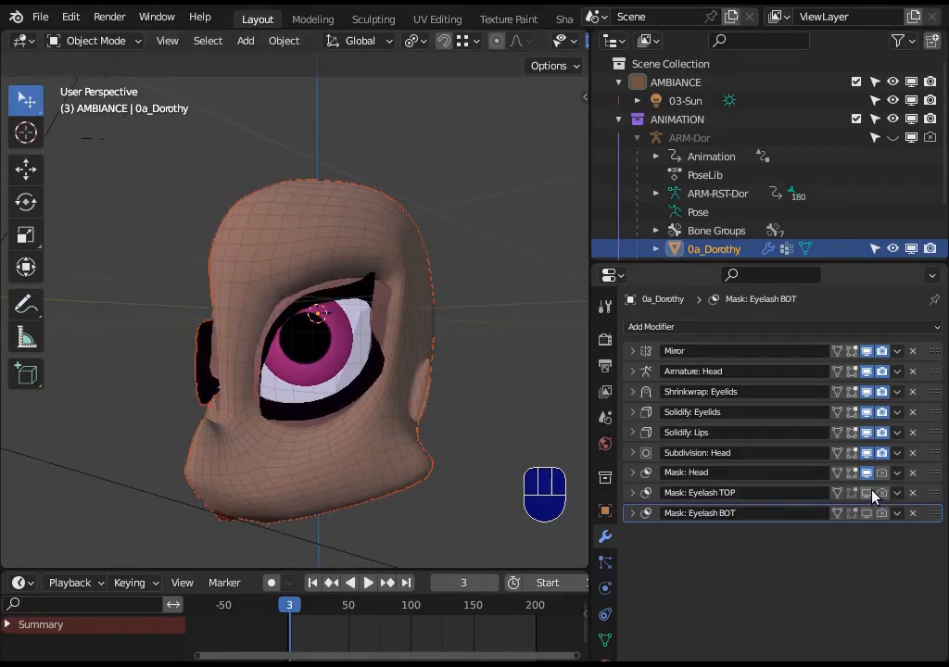
Isolate the MSK_Head vertex group in Edit Mode by selecting its vertices and hiding everything else, and clear the selection.
click(604, 639)
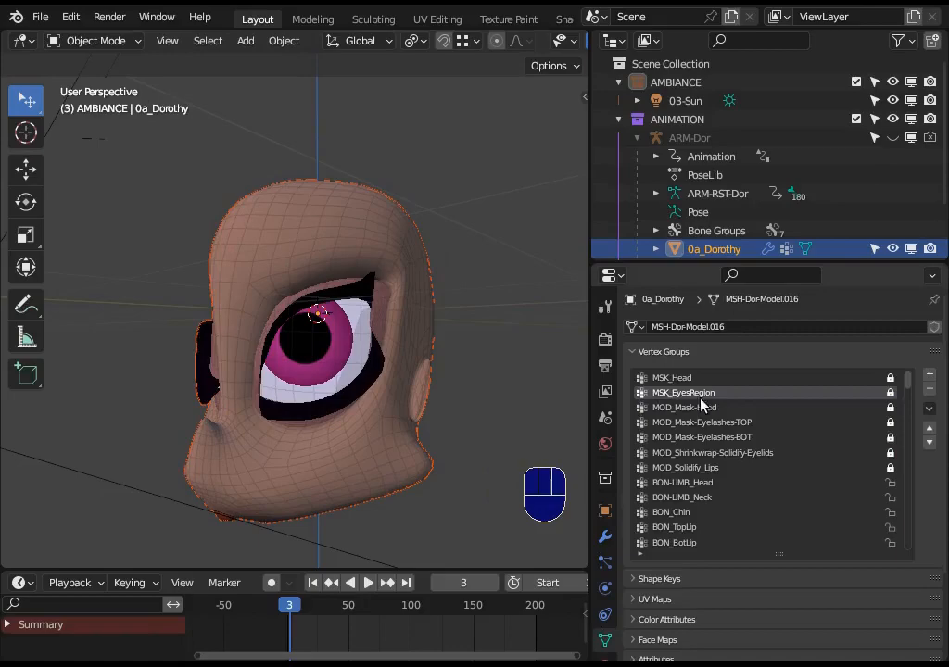
key(Tab)
key(alt+a)
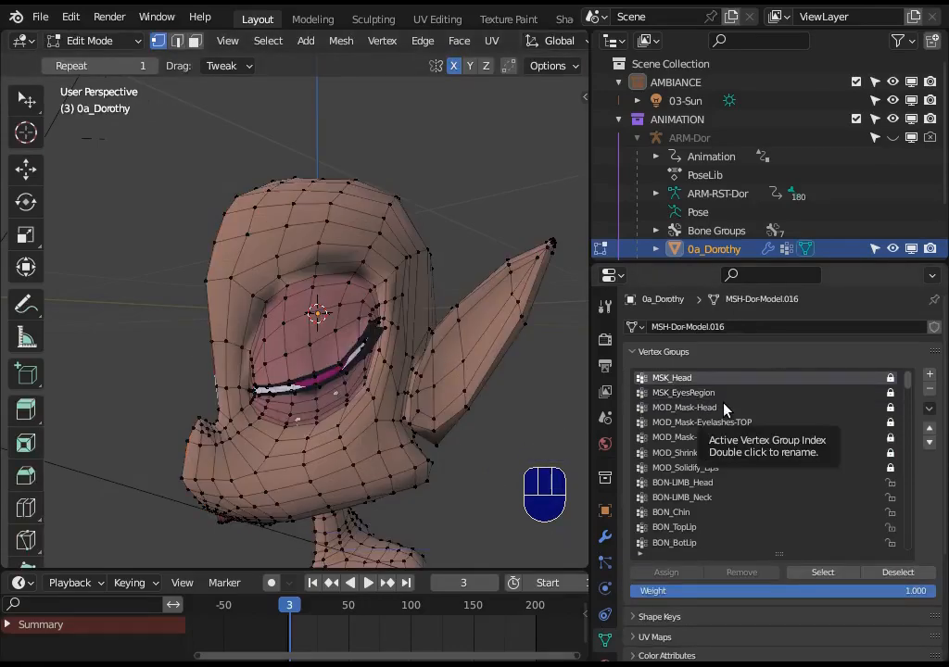
click(822, 571)
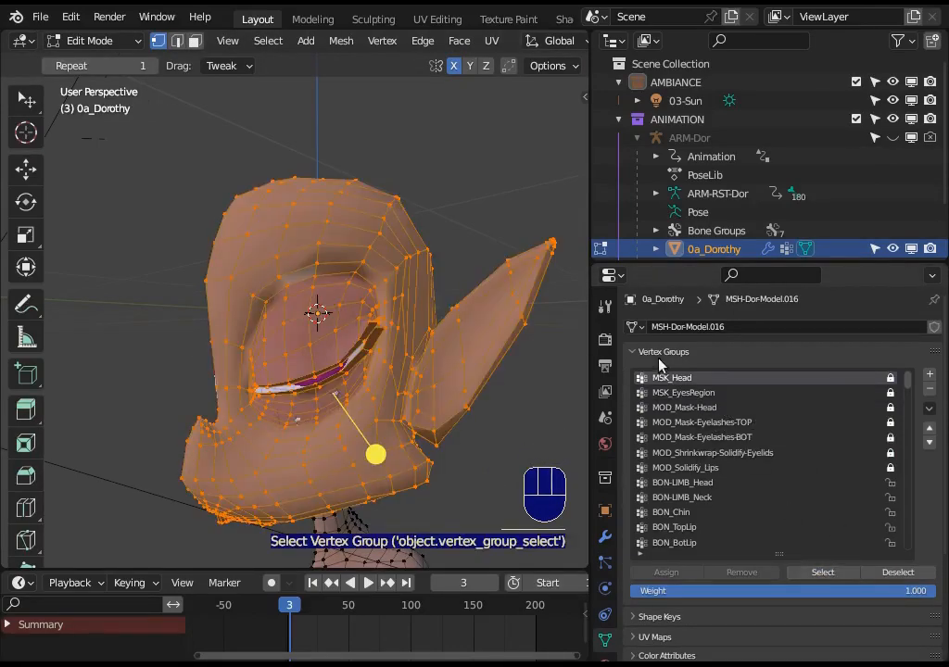
key(shift+h)
key(alt+a)
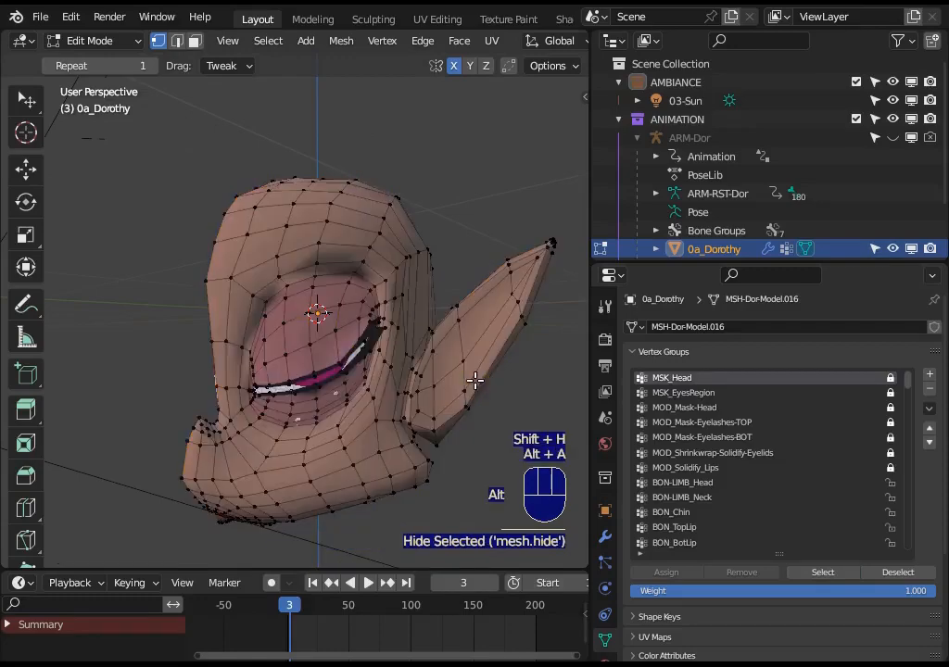
Select the MSK_EyesRegion vertex group, hide the rest of the mesh around it, and return to Object Mode.
click(681, 392)
key(shift+h)
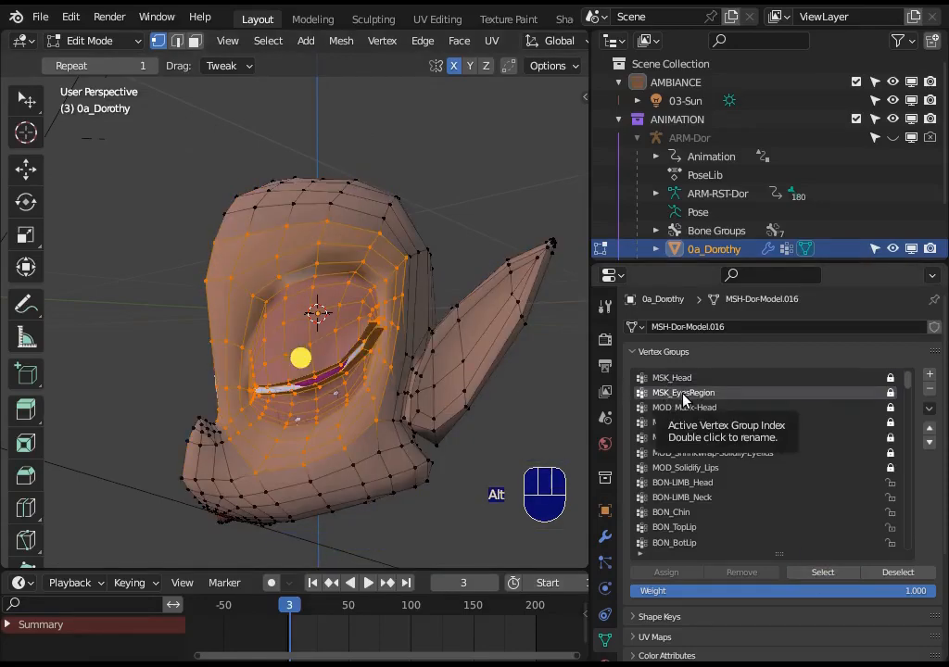
key(alt+a)
key(shift+h)
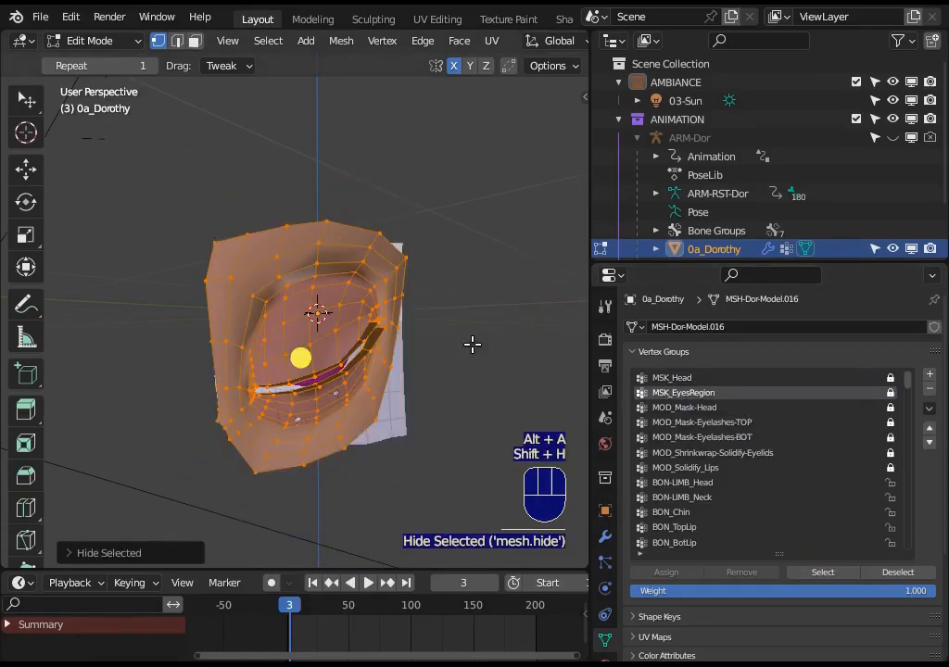
key(ctrl+Tab)
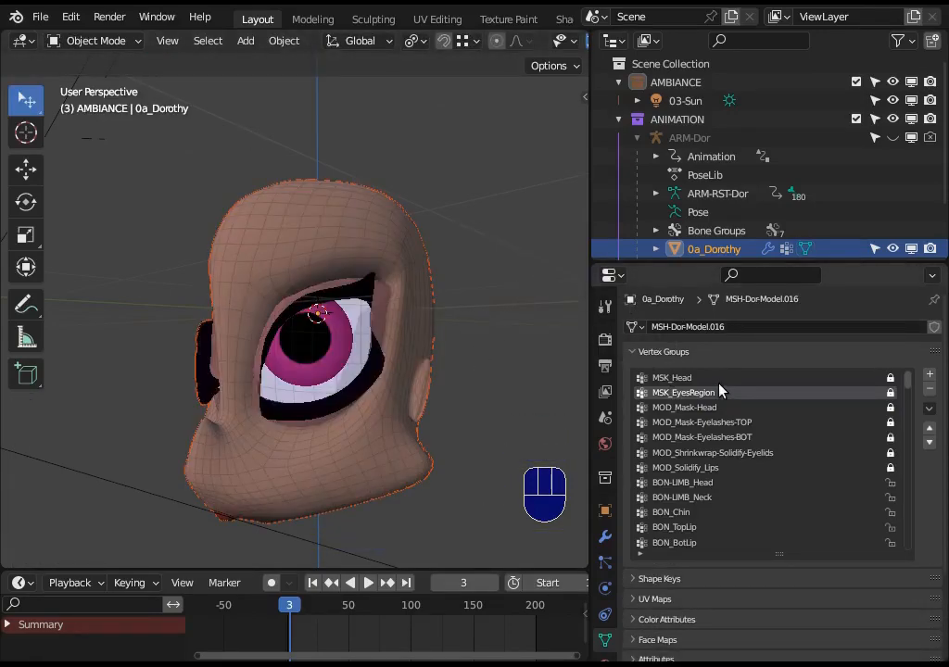
Unhide the ARM-Dor armature and weight-paint the head mesh with the upper eyelid bone DEF_Eyelid_BB.Up.[1/2].L active.
click(893, 137)
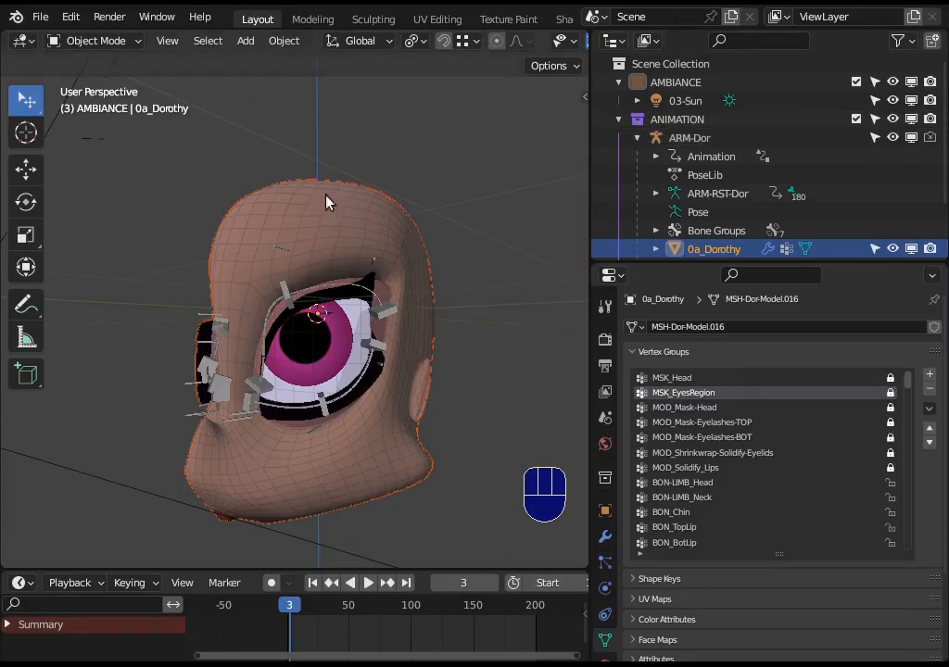
shift+click(287, 296)
ctrl+click(355, 239)
key(ctrl+Tab)
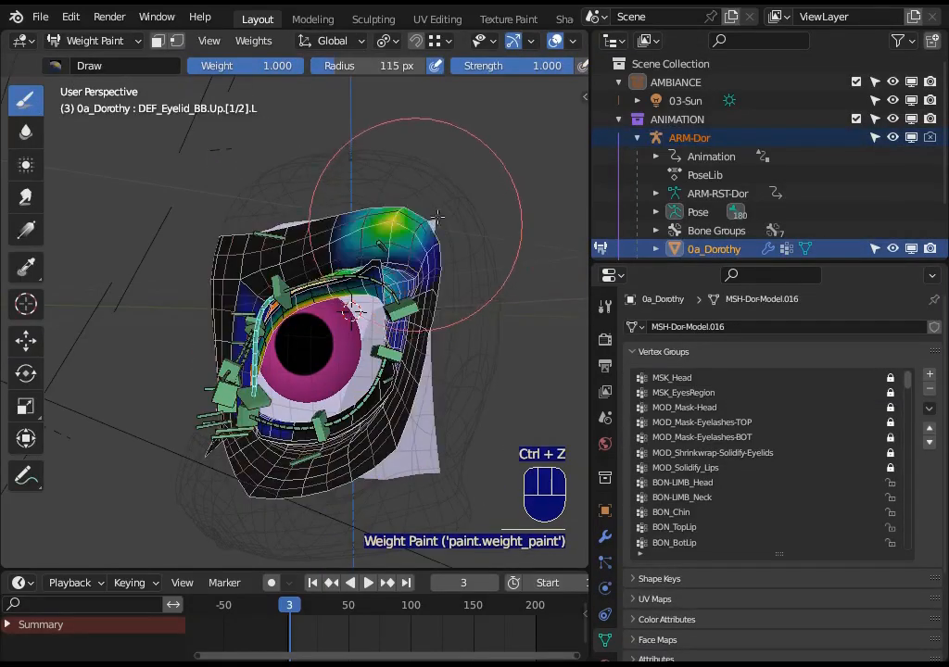
Try weight-painting strokes across the isolated eye region's upper brow area, and undo them.
drag(387, 158, 419, 187)
key(ctrl+z)
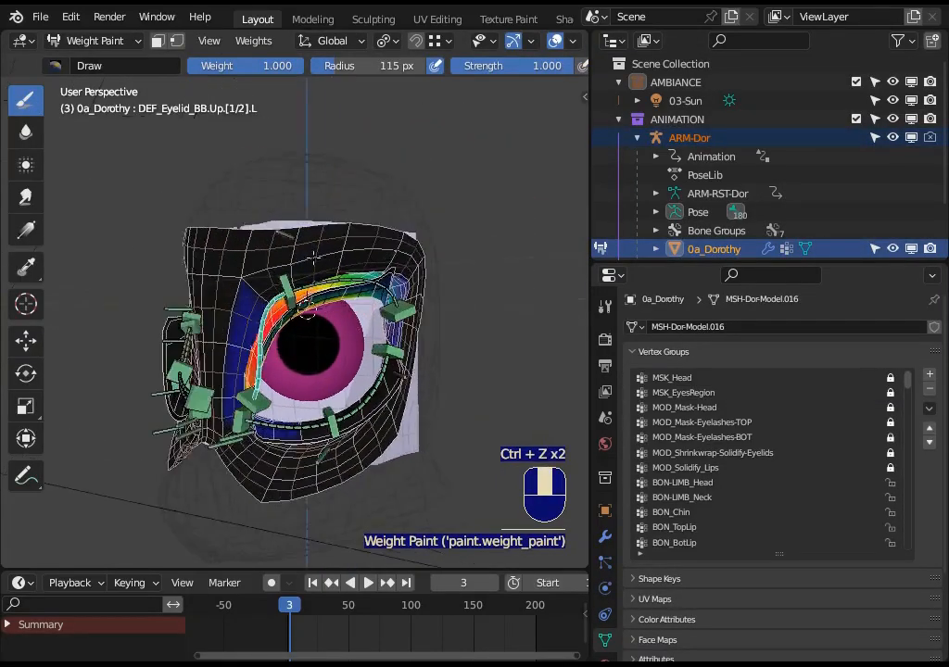
drag(313, 243, 325, 228)
key(ctrl+z)
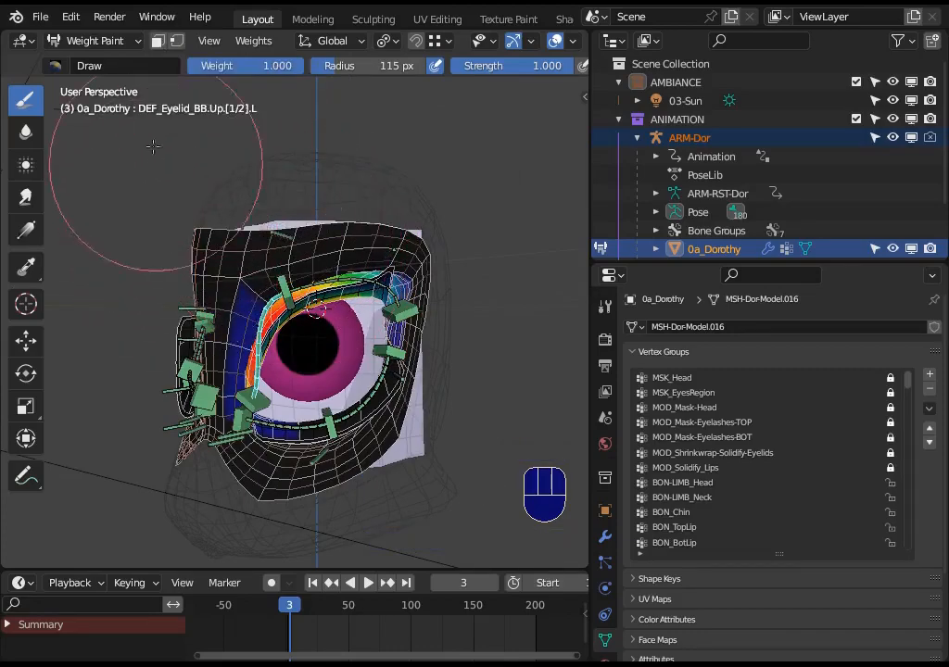
Toggle the face and vertex paint masks on and off to compare the Weight Paint masking options.
click(157, 41)
click(157, 41)
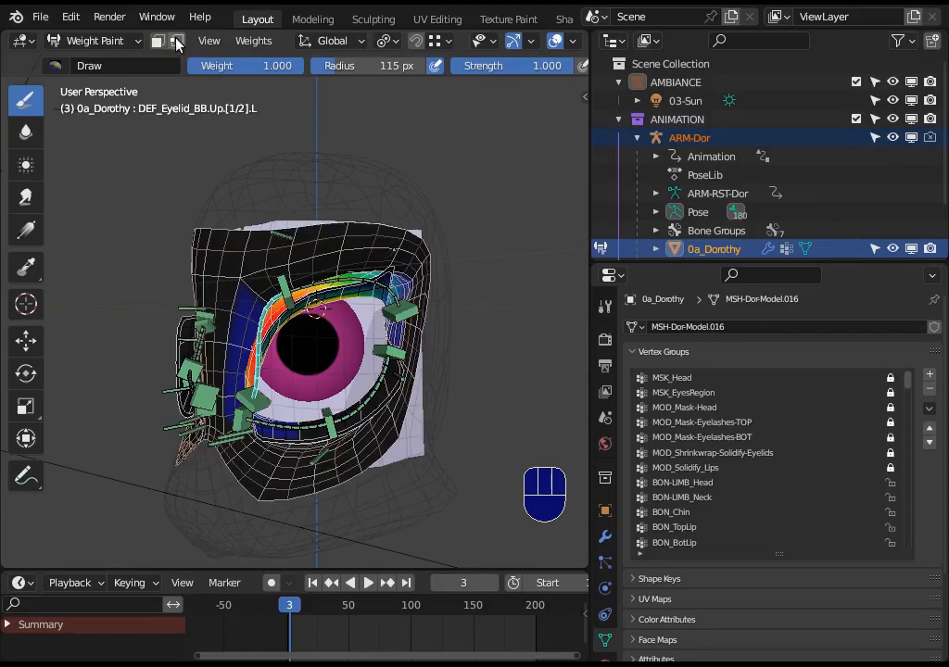
click(178, 42)
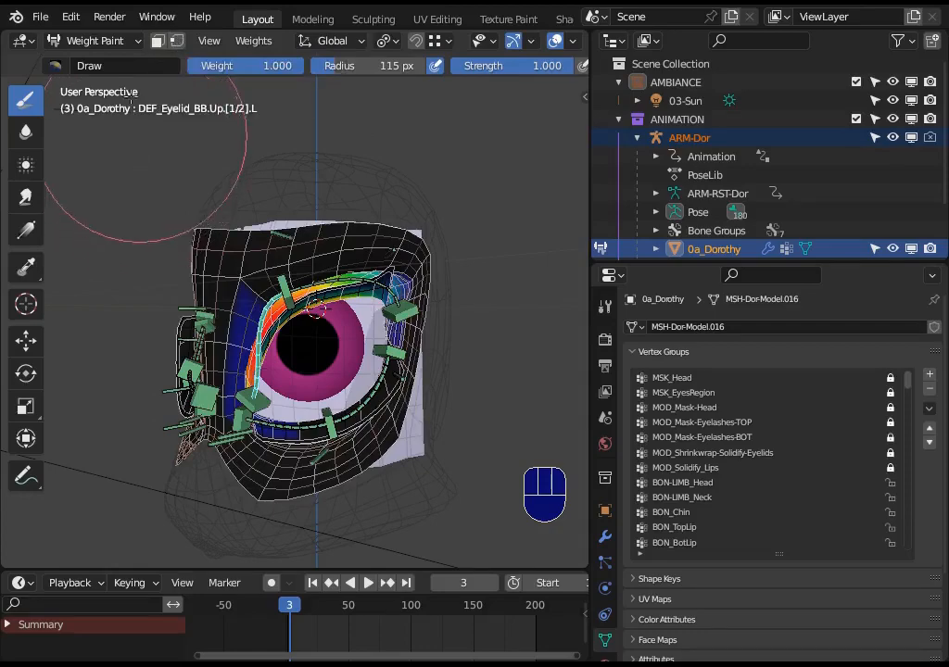
click(178, 42)
Reopen only the head mesh in Edit Mode, make MSK_EyesRegion the active vertex group, and clear the vertex selection.
key(ctrl+Tab)
click(201, 284)
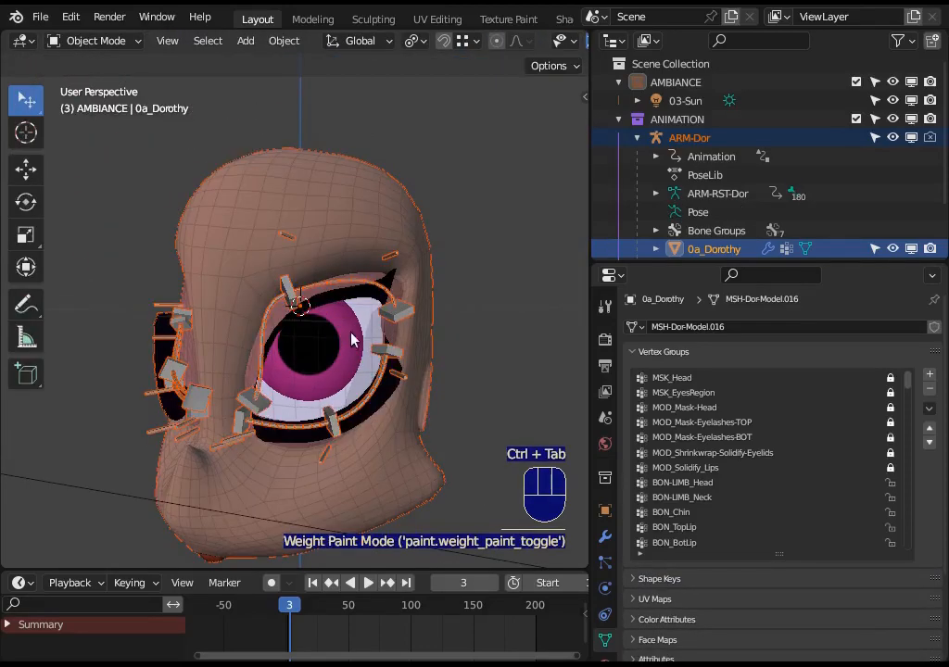
click(413, 299)
key(Tab)
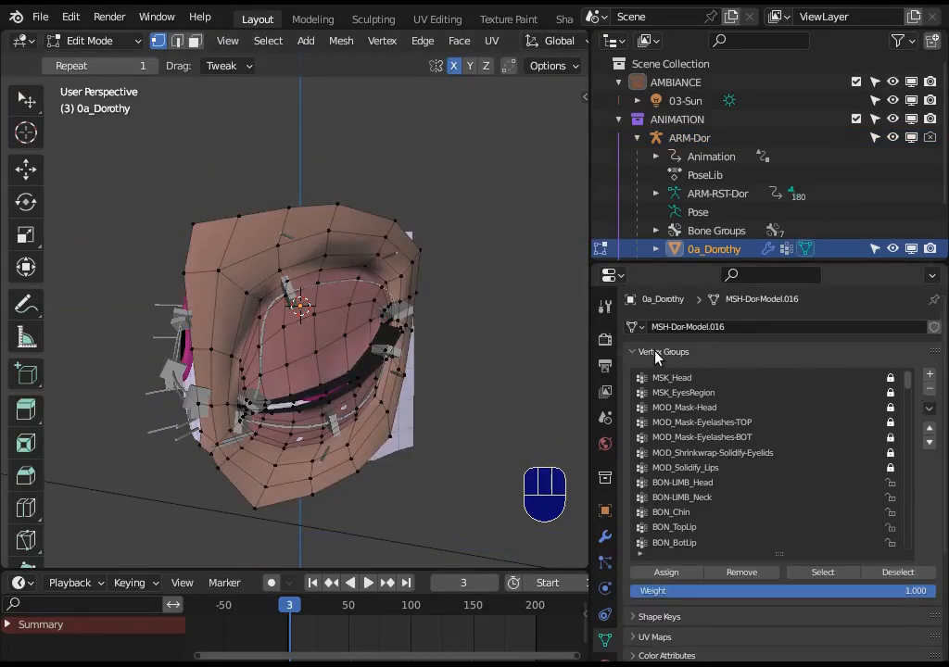
click(687, 392)
click(807, 573)
key(alt+a)
Circle-select the faces above and beside the inner eye corner in face select mode, and return to Object Mode.
key(c)
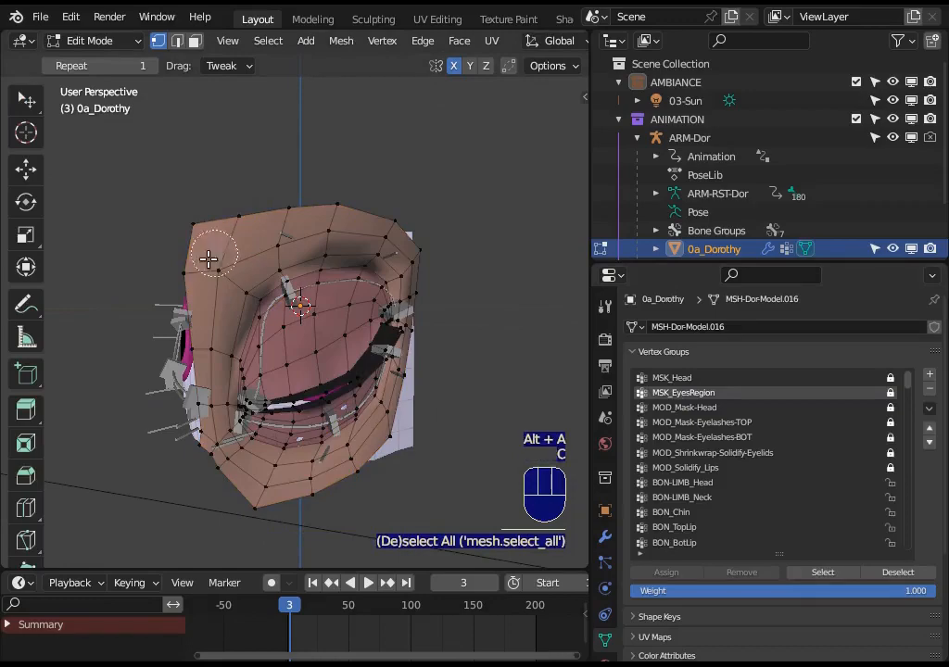
mouse_move(208, 258)
mouse_down()
mouse_move(263, 253)
mouse_move(213, 245)
mouse_move(224, 303)
mouse_move(208, 319)
mouse_move(244, 269)
mouse_up()
key(3)
key(c)
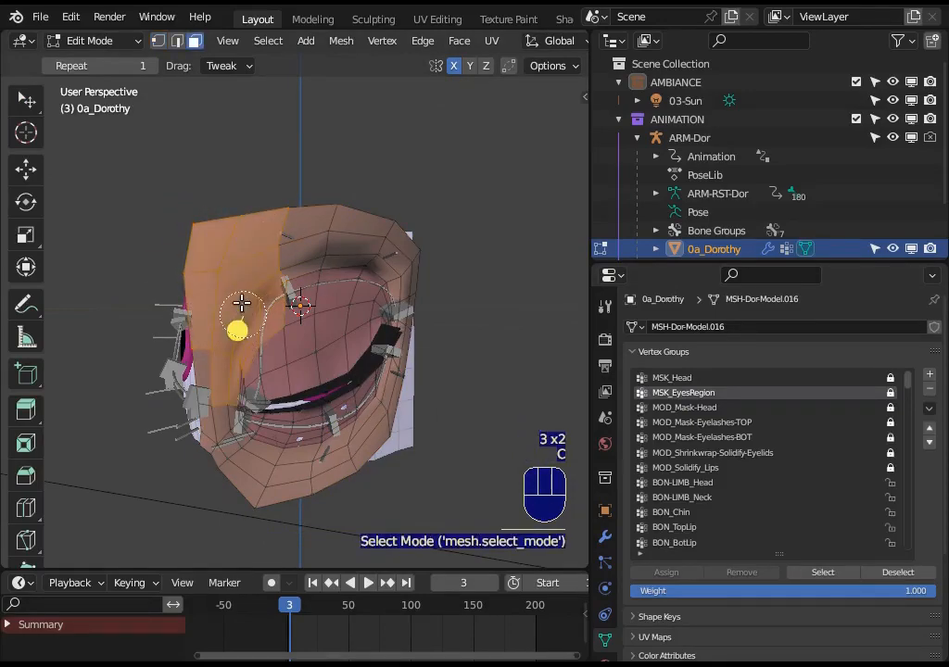
key(ctrl+Tab)
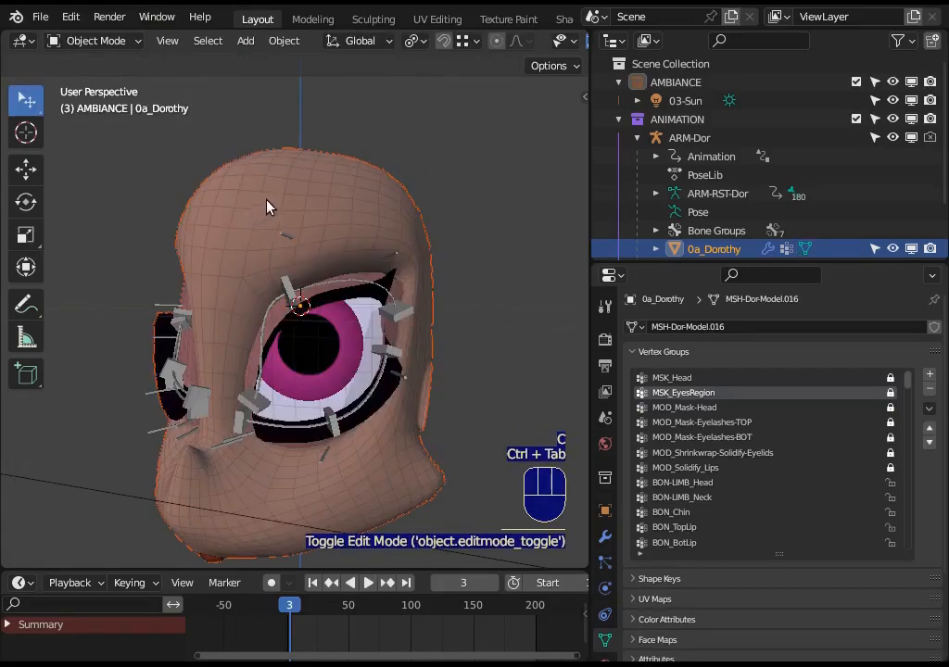
Return to Weight Paint mode with armature and head selected, activate DEF_Eyelid_BB.Up.[1/2].L, and enable face selection masking.
click(286, 291)
shift+click(290, 214)
key(ctrl+Tab)
click(155, 150)
key(alt+a)
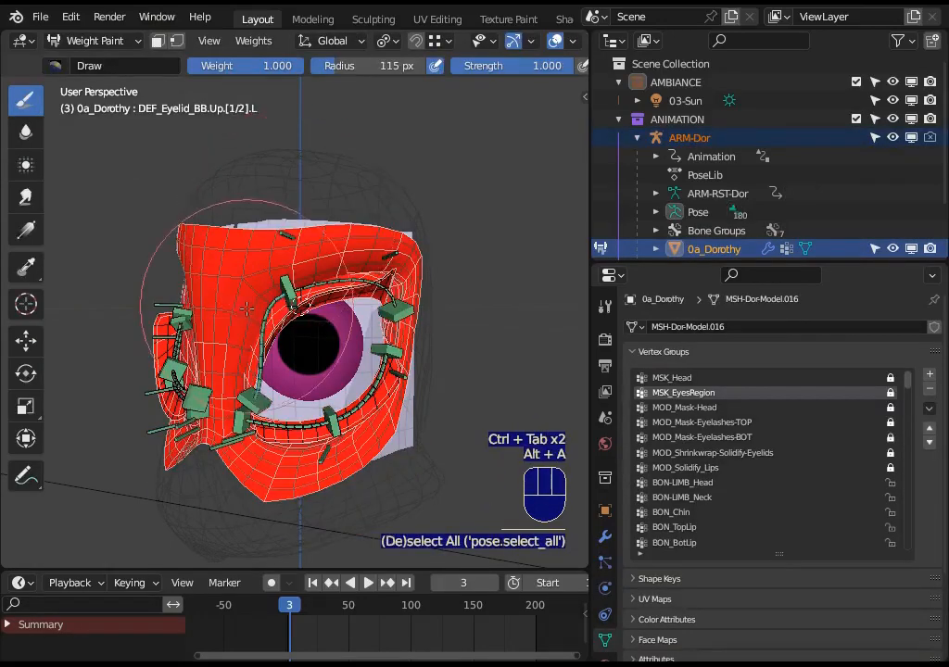
ctrl+click(265, 306)
click(157, 39)
Set the brush radius to 67 px and try painting weight outside the masked faces near the outer brow.
key(f)
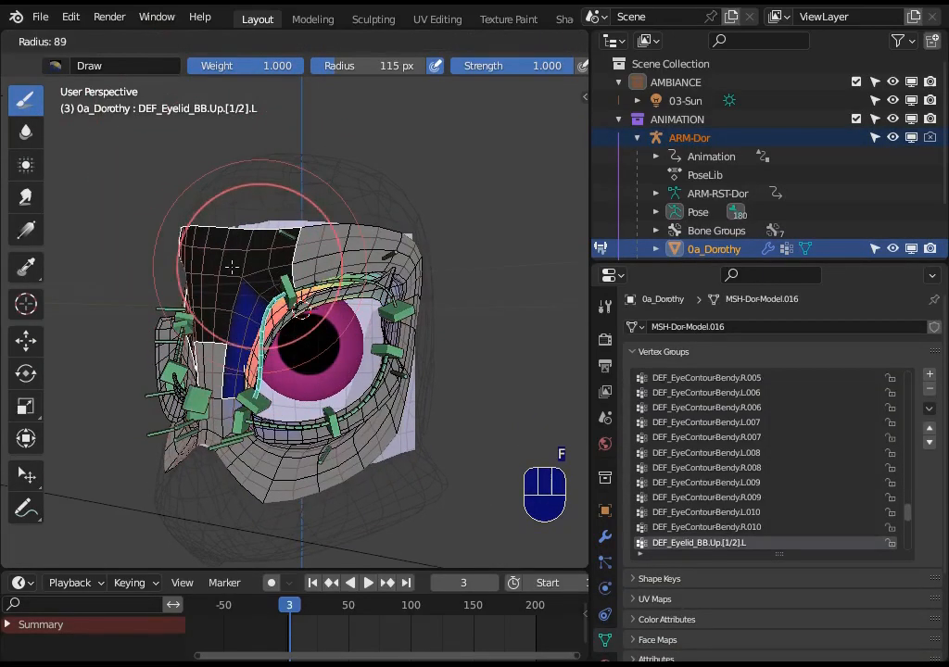
click(362, 227)
mouse_move(398, 214)
mouse_down()
mouse_move(386, 201)
mouse_move(402, 205)
mouse_move(388, 219)
mouse_move(390, 181)
mouse_up()
middle_drag(390, 182, 400, 174)
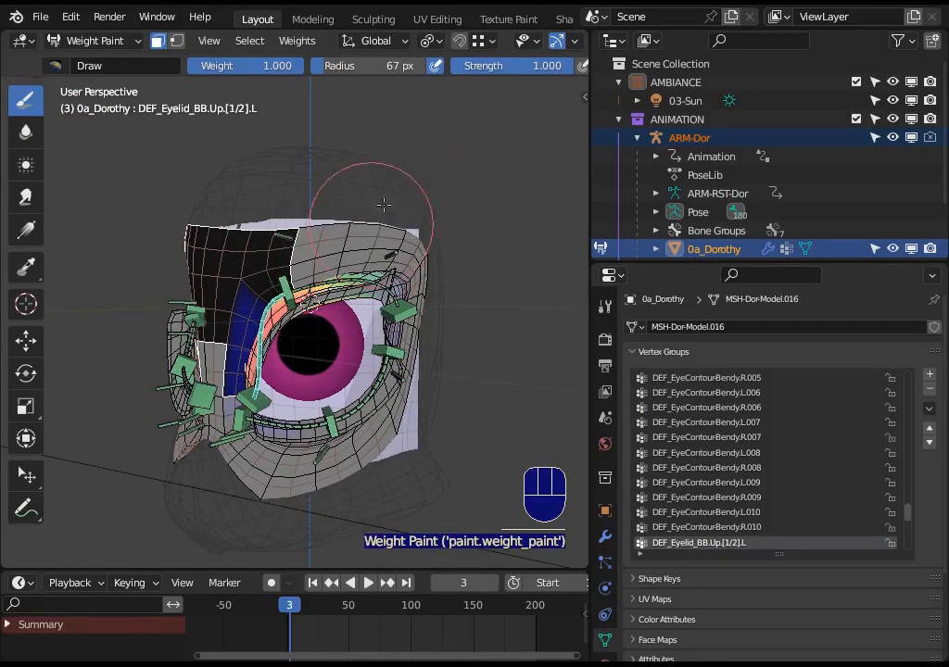
middle_drag(362, 227, 389, 232)
Make MSK_EyesRegion the active vertex group, and undo that change.
drag(907, 511, 907, 375)
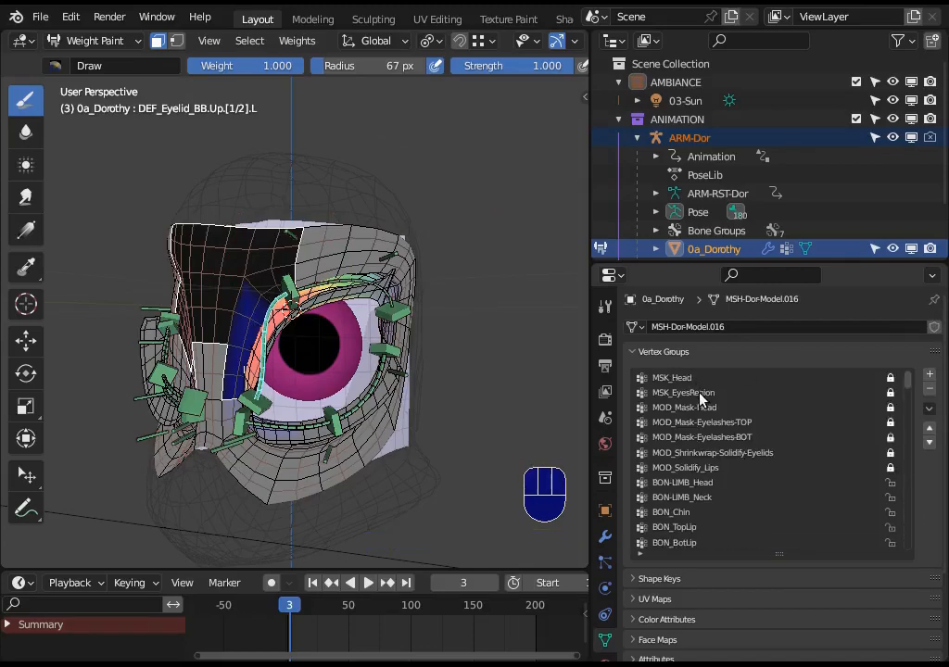
click(704, 392)
key(ctrl+z)
key(ctrl+z)
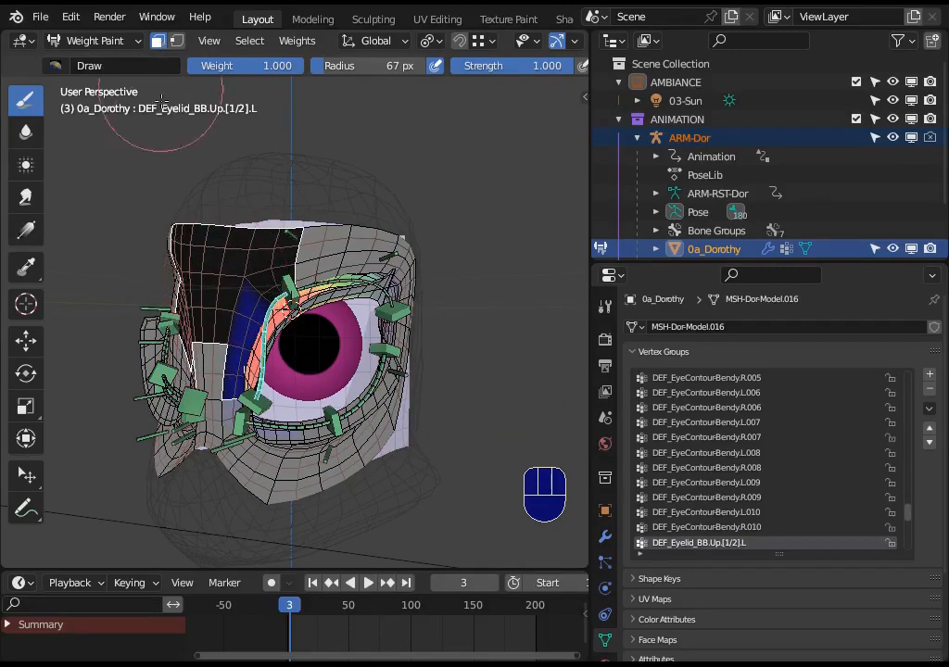
Paint weight 1.000 on the masked brow faces, try a stroke outside the mask, and undo the latest strokes.
click(154, 48)
mouse_move(218, 199)
mouse_down()
mouse_move(284, 230)
mouse_move(267, 190)
mouse_up()
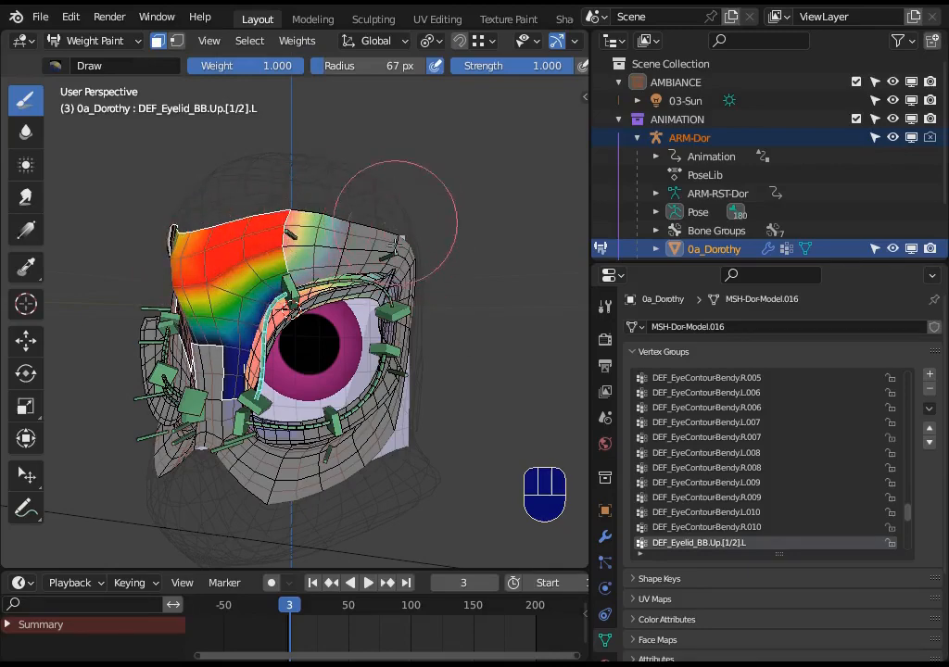
drag(383, 241, 402, 178)
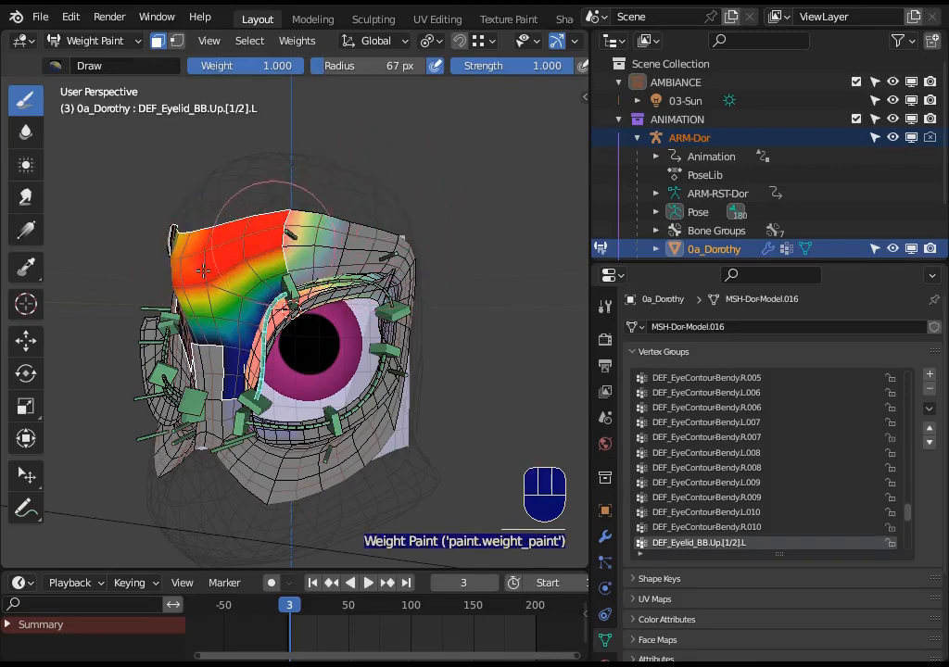
key(ctrl+z)
key(ctrl+z)
key(ctrl+z)
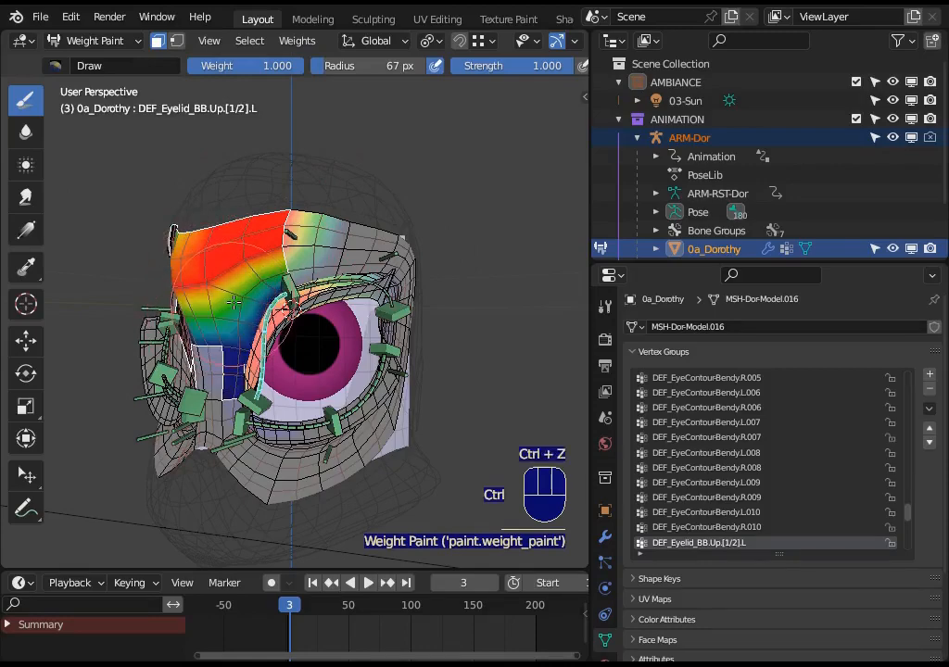